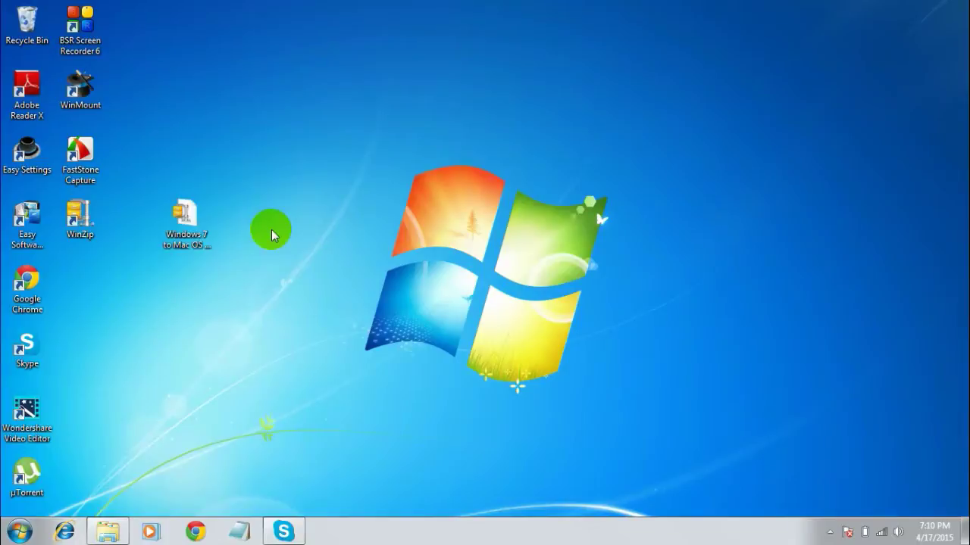
Step: Check the general properties of the Windows 7 to Mac OS X Lion archive on the desktop
left_click(193, 246)
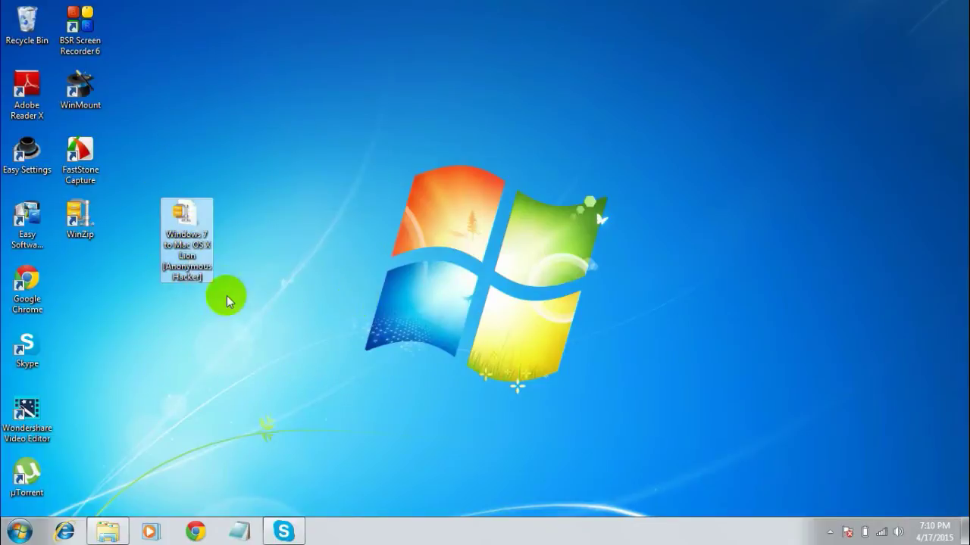
left_click(239, 247)
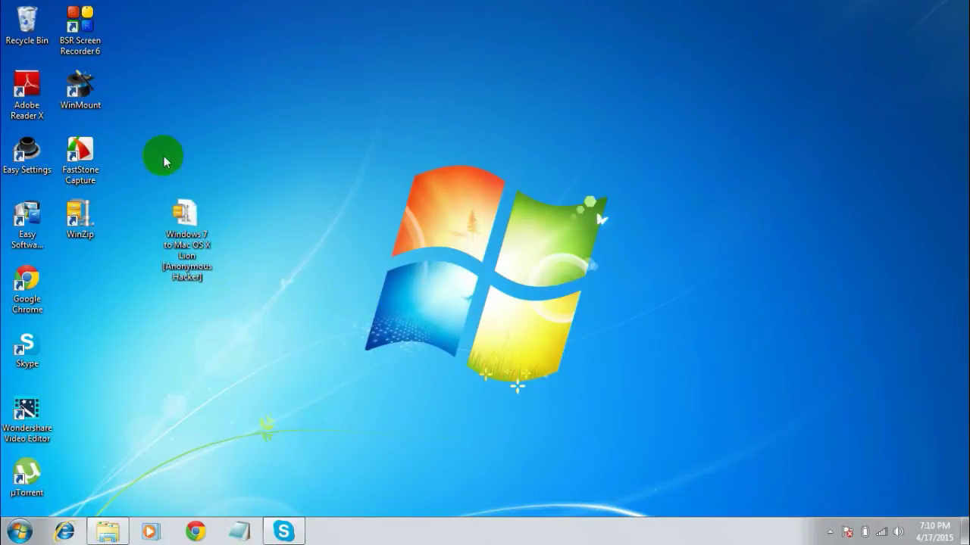
right_click(209, 291)
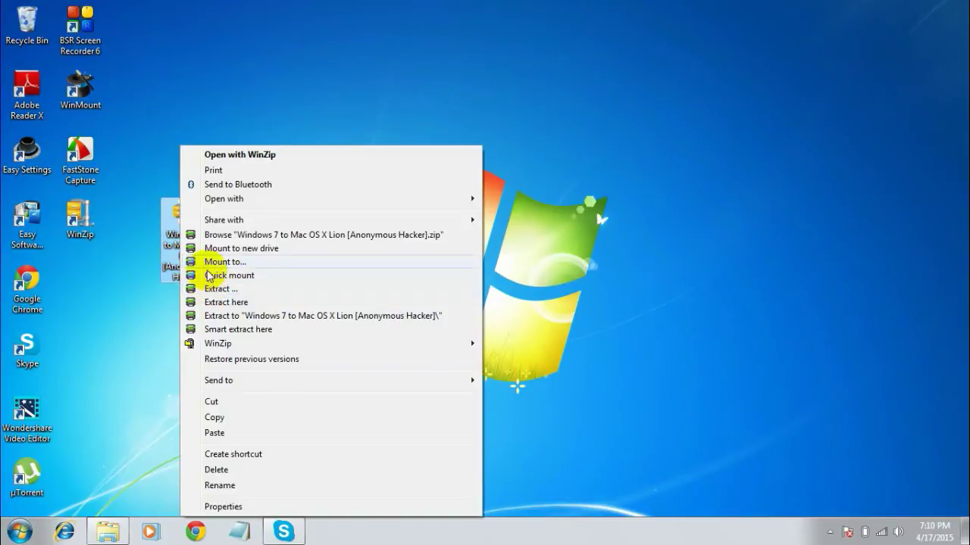
left_click(227, 507)
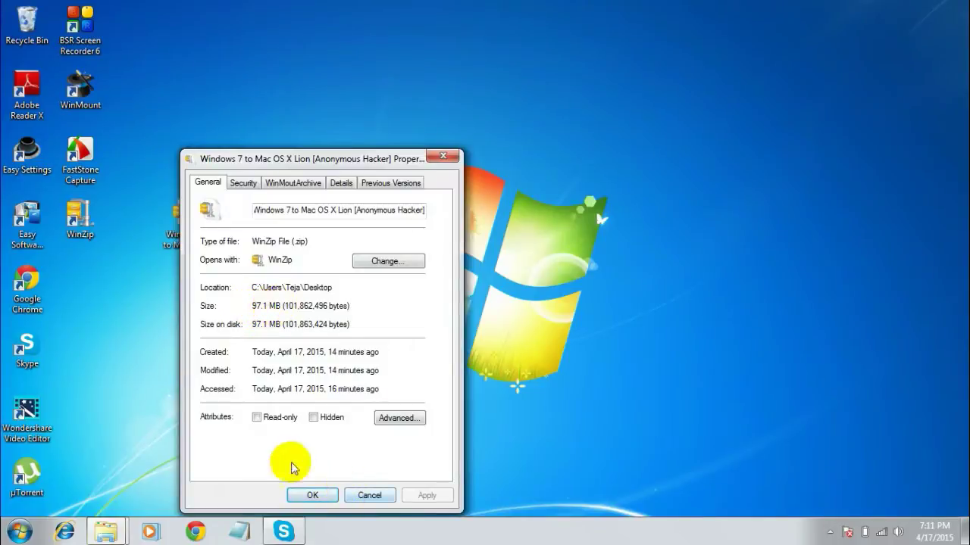
left_click(313, 495)
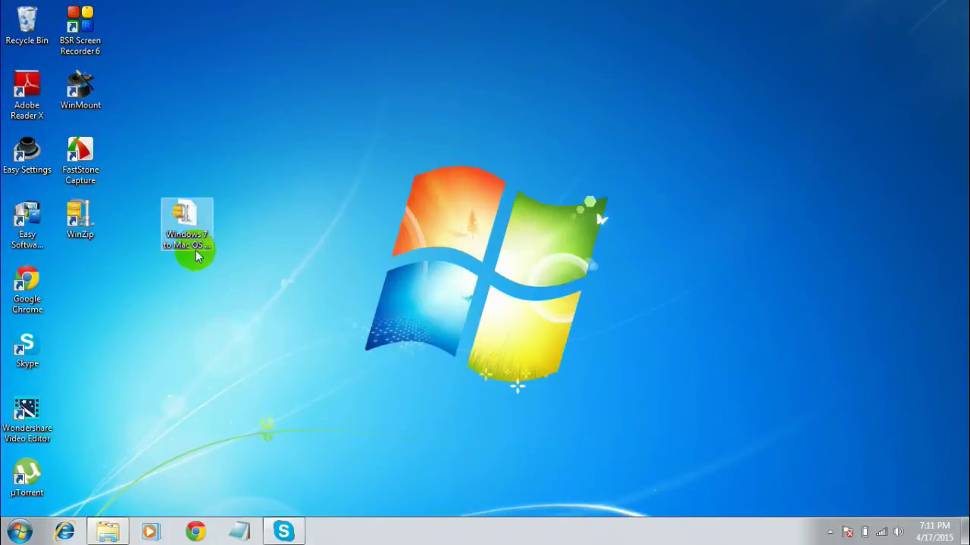
left_click(351, 147)
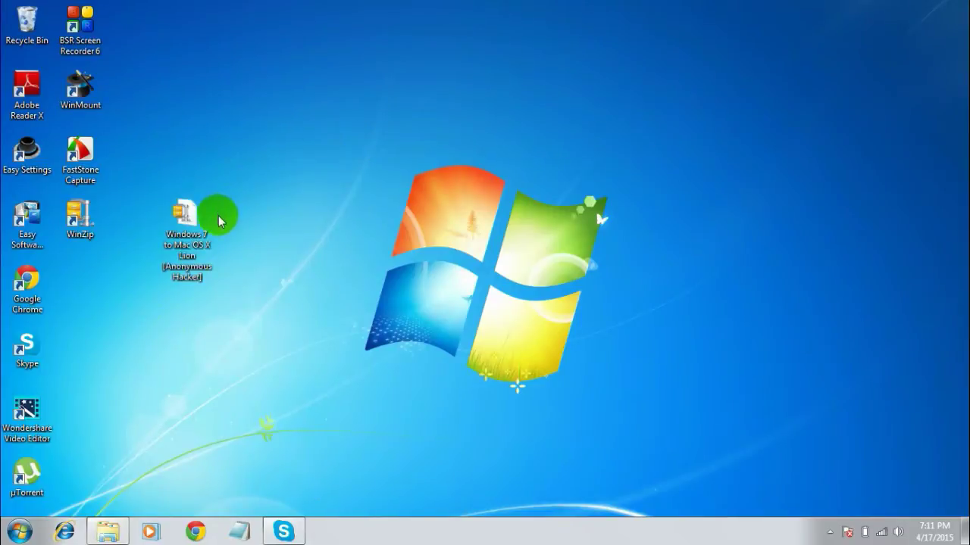
Step: Extract the Windows 7 to Mac OS X Lion archive to a folder of the same name and move that folder beside the archive
left_click(196, 243)
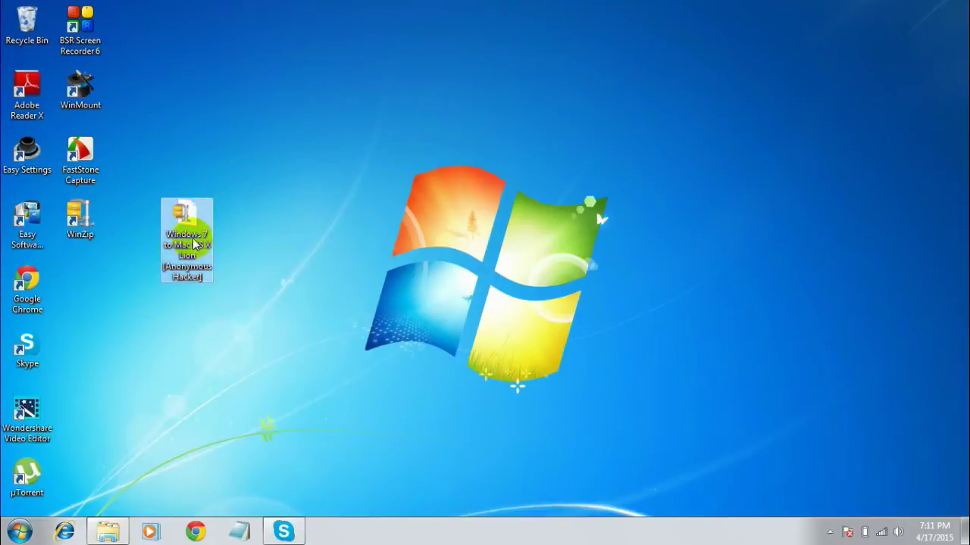
right_click(196, 241)
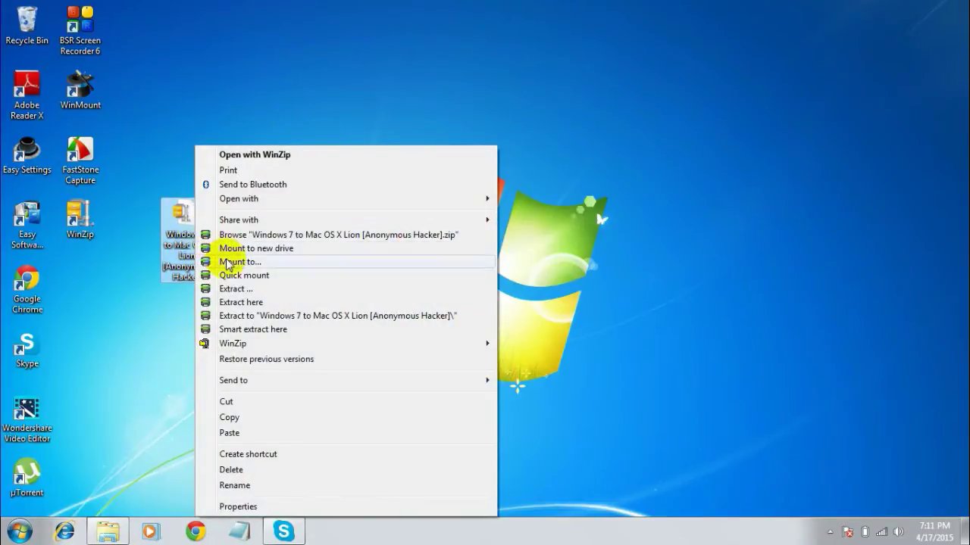
left_click(263, 316)
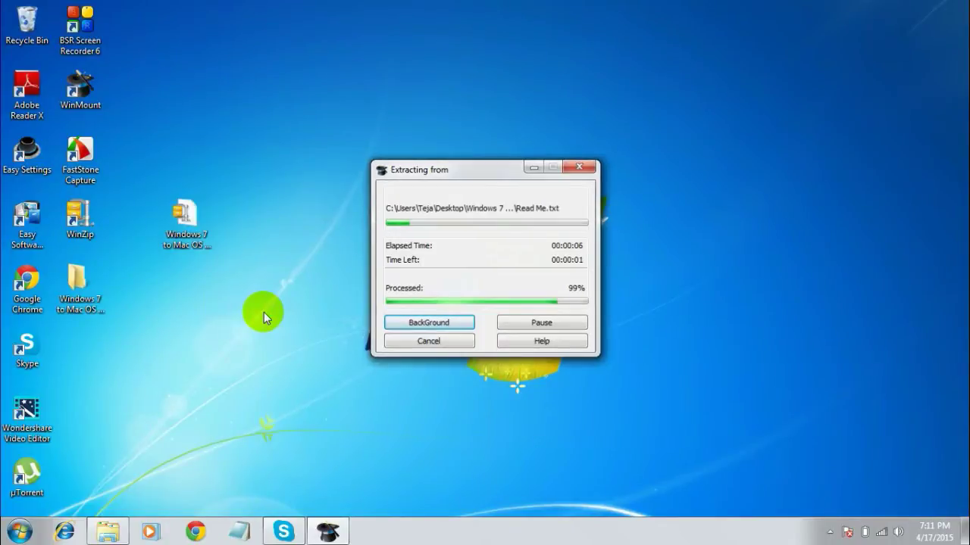
left_click_drag(84, 269, 195, 307)
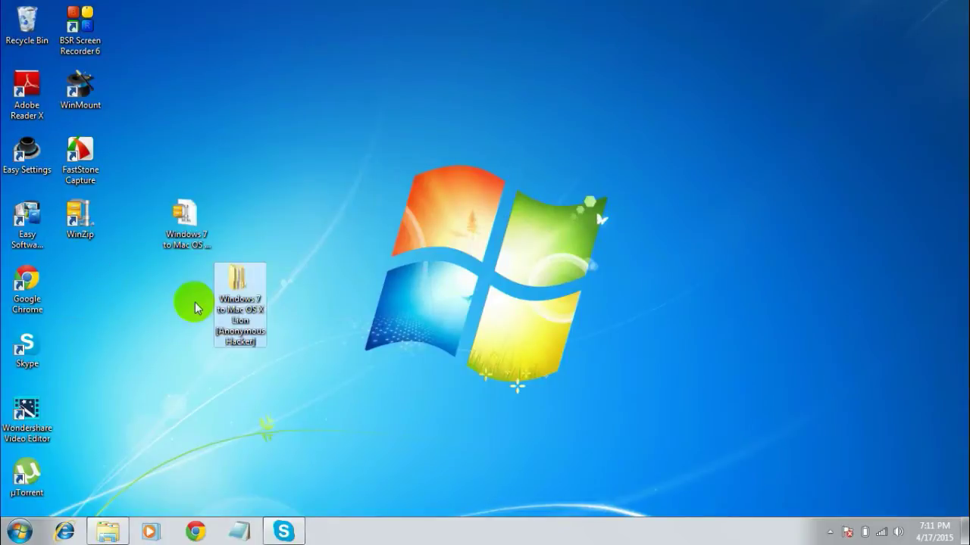
Step: Open the extracted Windows 7 to Mac OS X Lion folder in a maximized window and go into its nested folder
double_click(252, 288)
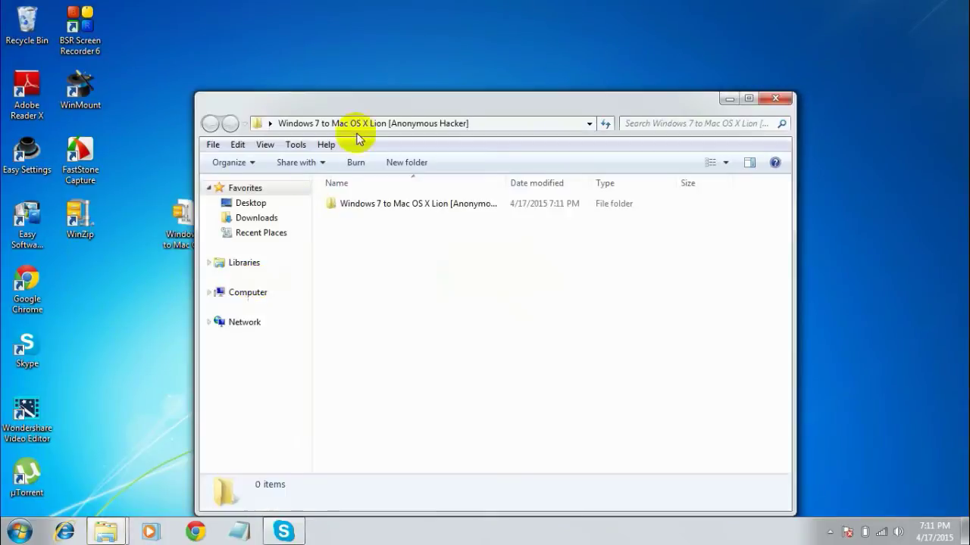
double_click(408, 107)
double_click(388, 108)
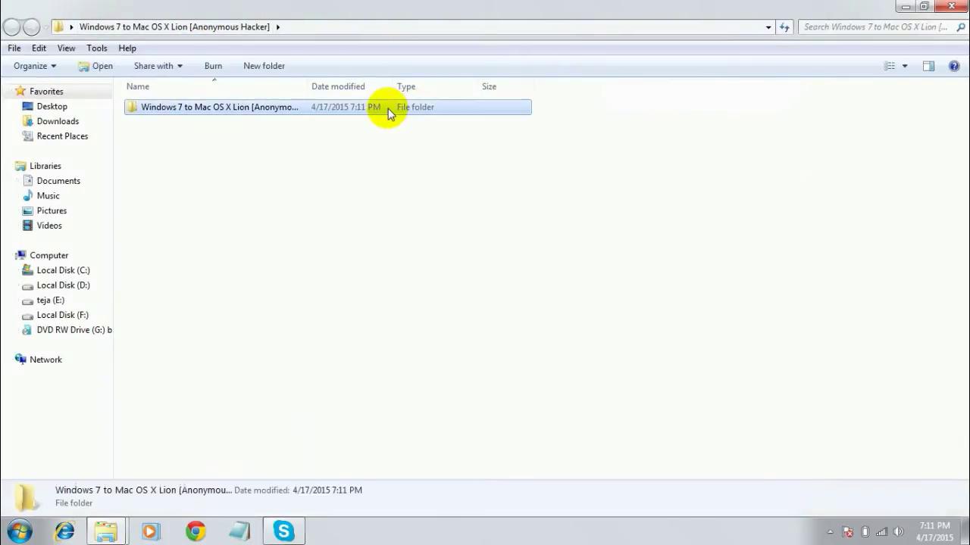
left_click_drag(182, 275, 163, 115)
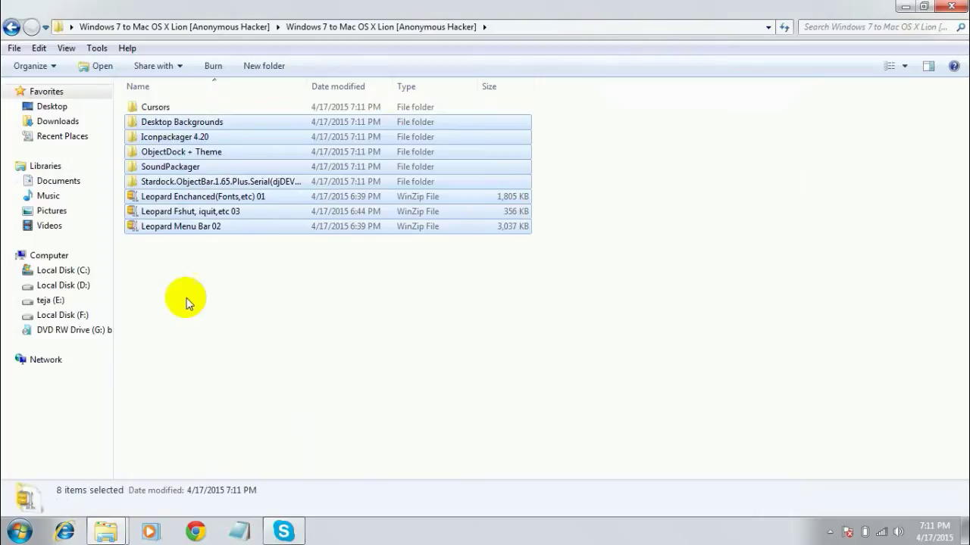
left_click(190, 299)
Step: Open the Desktop Backgrounds folder from the extracted theme files
left_click(173, 109)
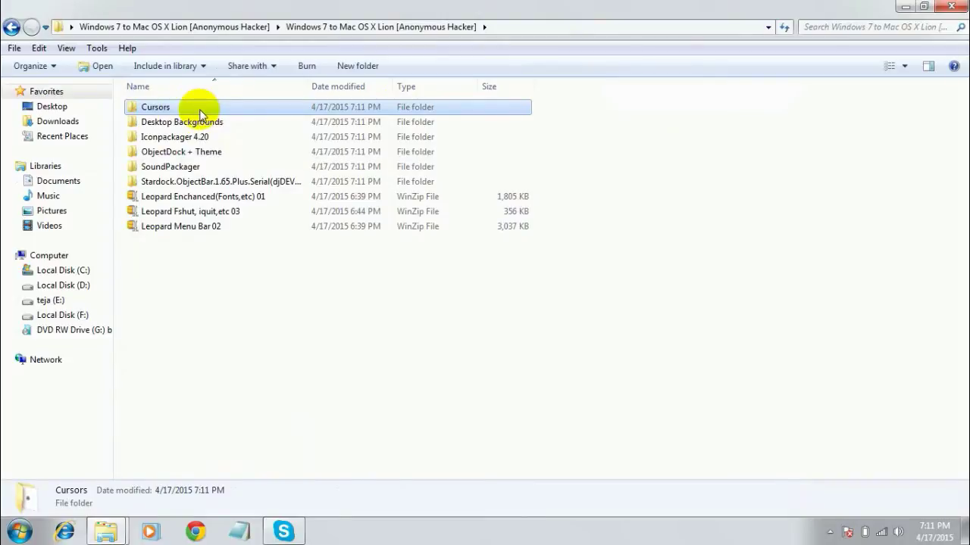
left_click(200, 110)
left_click(193, 122)
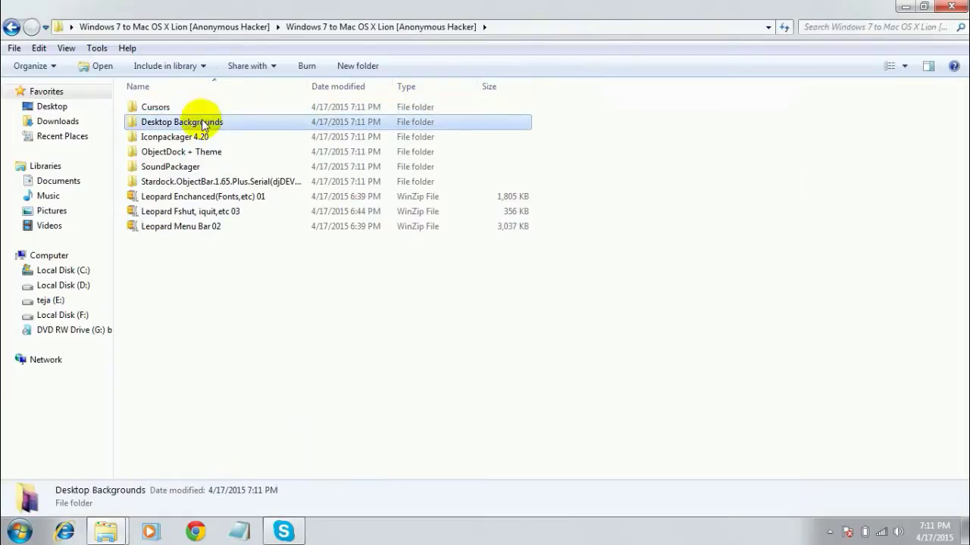
double_click(160, 124)
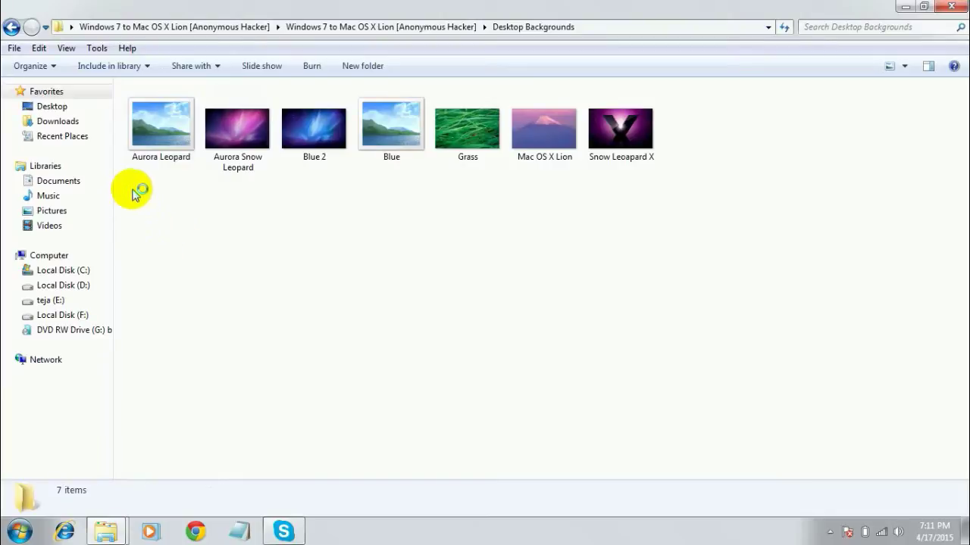
Step: Set the Aurora Snow Leopard image as the desktop background and restore the folder window down, moving it aside to reveal the desktop
left_click_drag(155, 193, 554, 232)
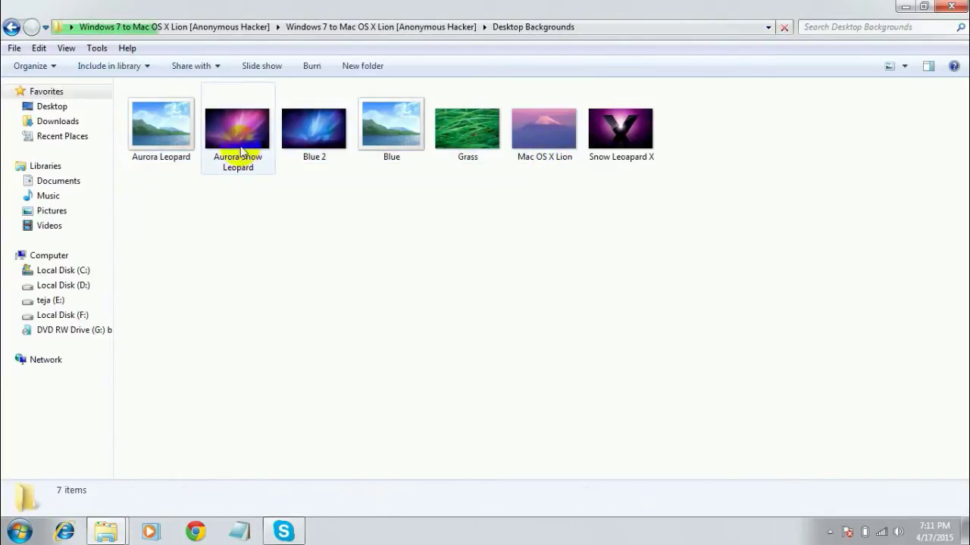
left_click(240, 151)
left_click(259, 203)
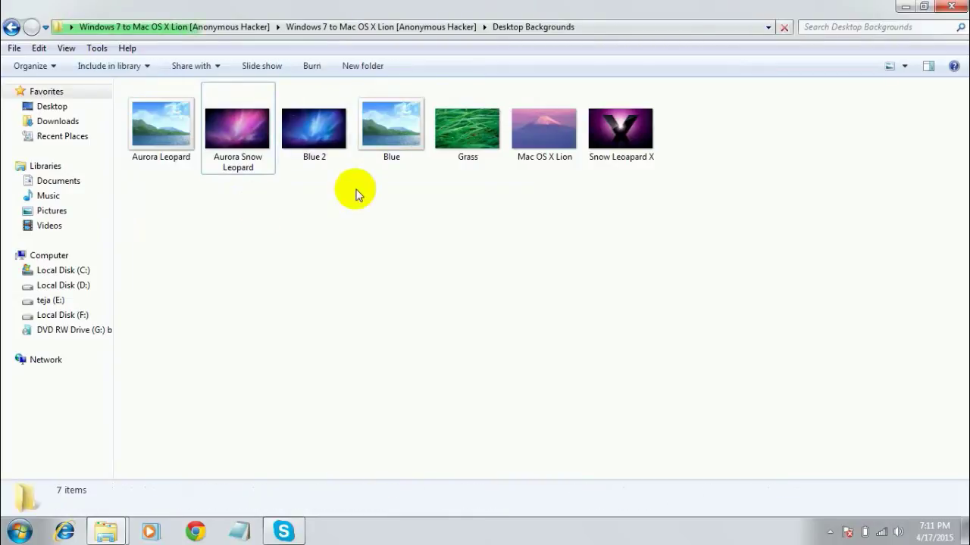
left_click(252, 162)
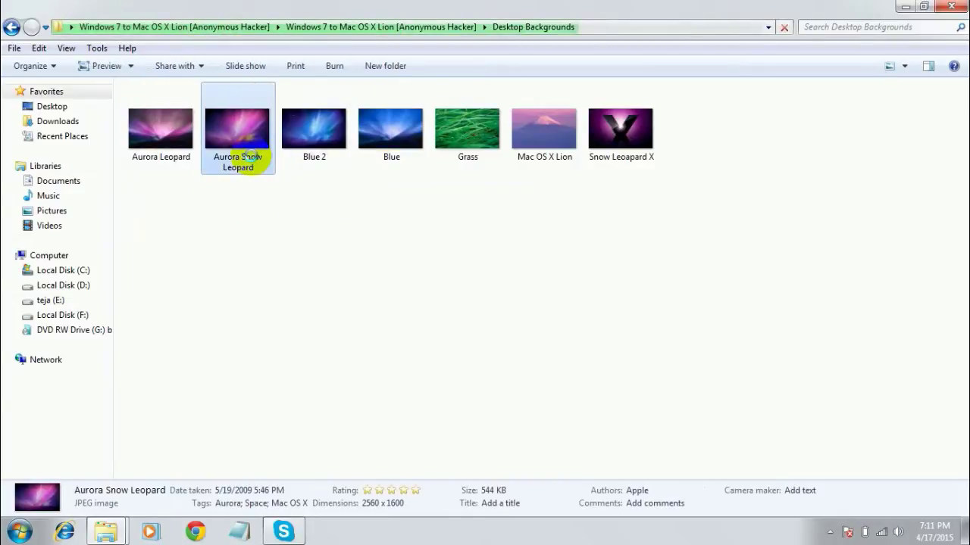
right_click(252, 161)
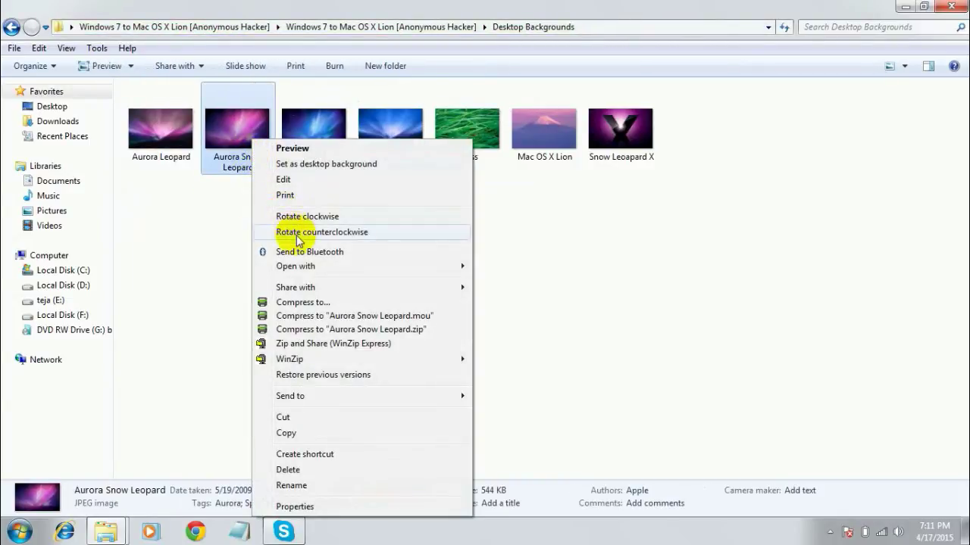
left_click(310, 165)
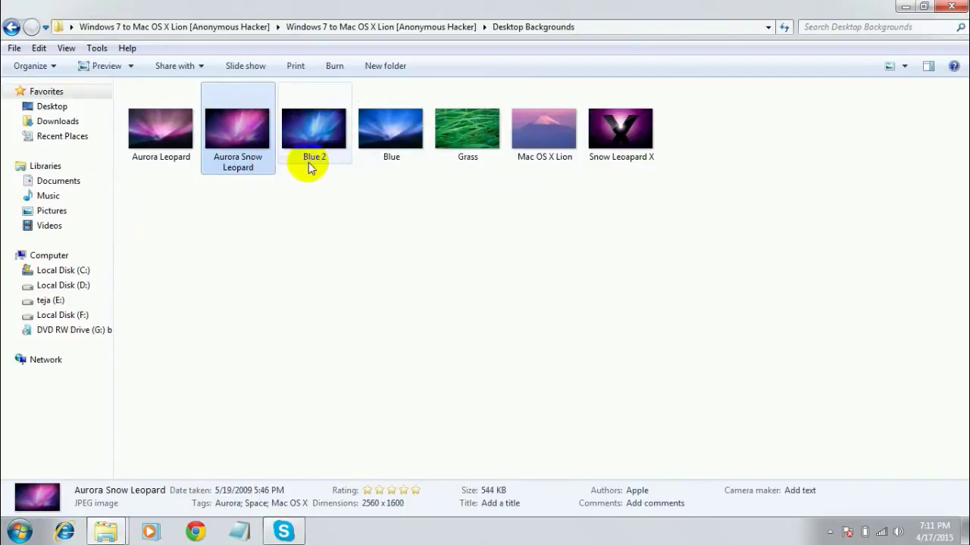
double_click(282, 6)
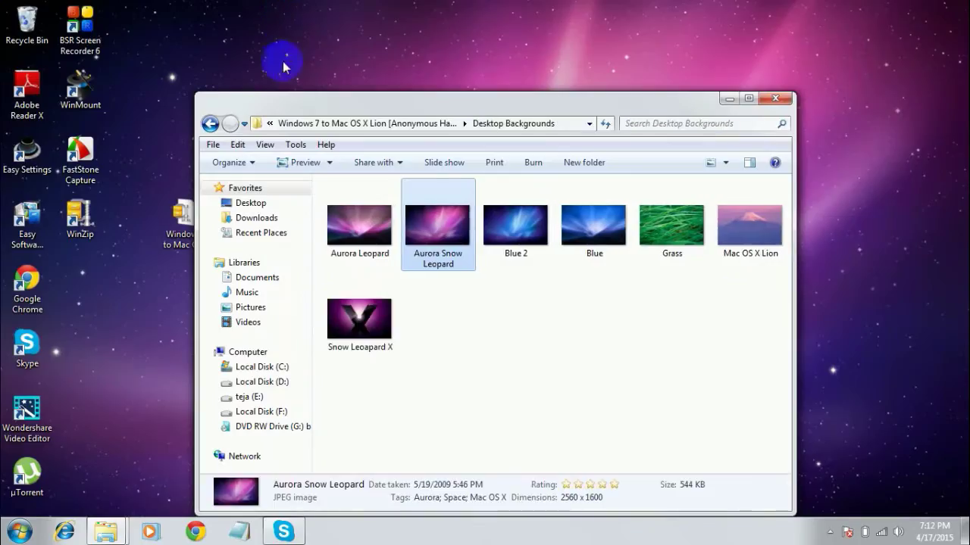
left_click_drag(309, 107, 465, 111)
Step: Go back to the extracted theme files in a maximized window and open the Cursors folder
left_click(368, 126)
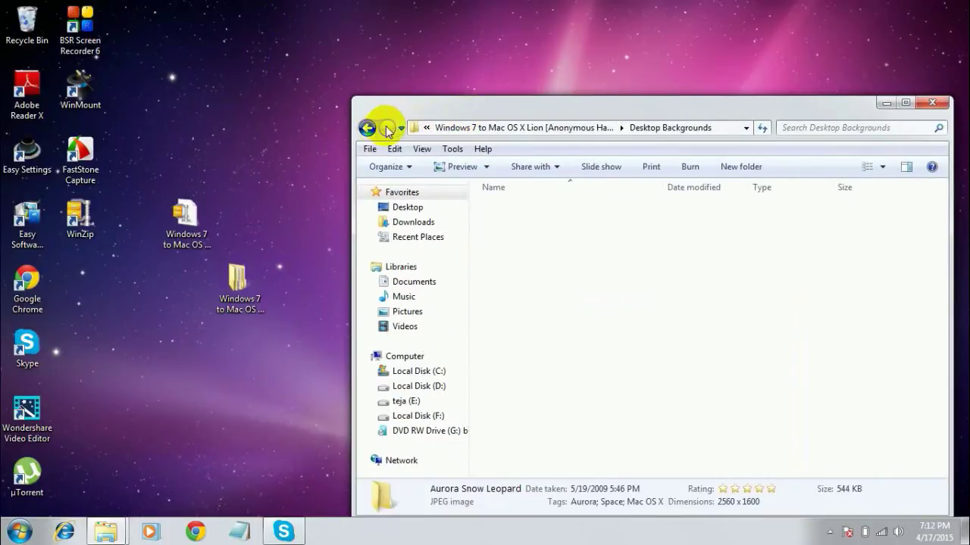
double_click(439, 114)
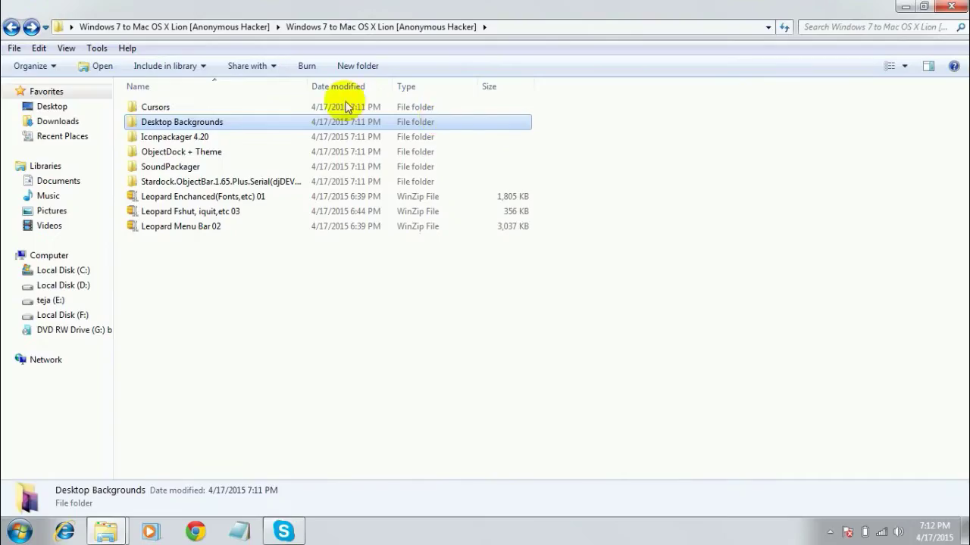
left_click(320, 107)
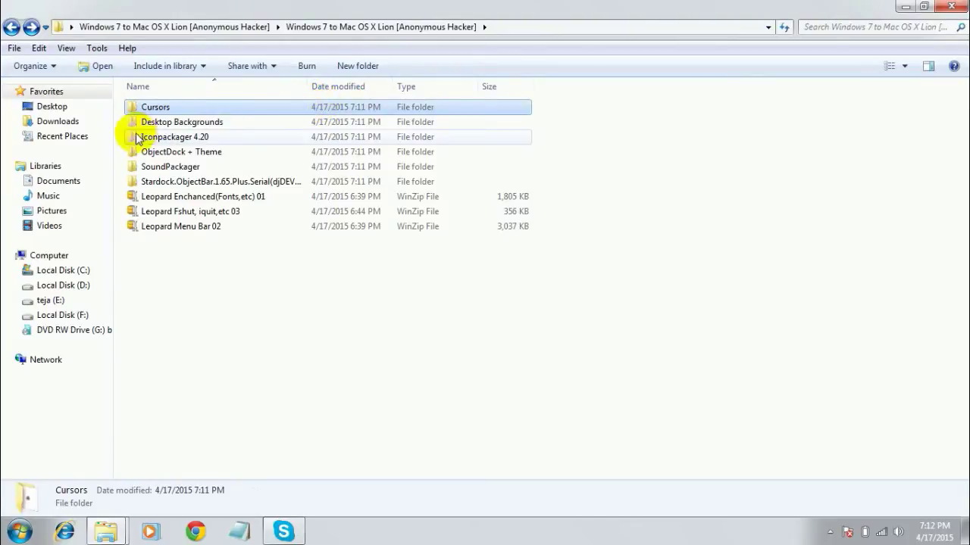
double_click(173, 107)
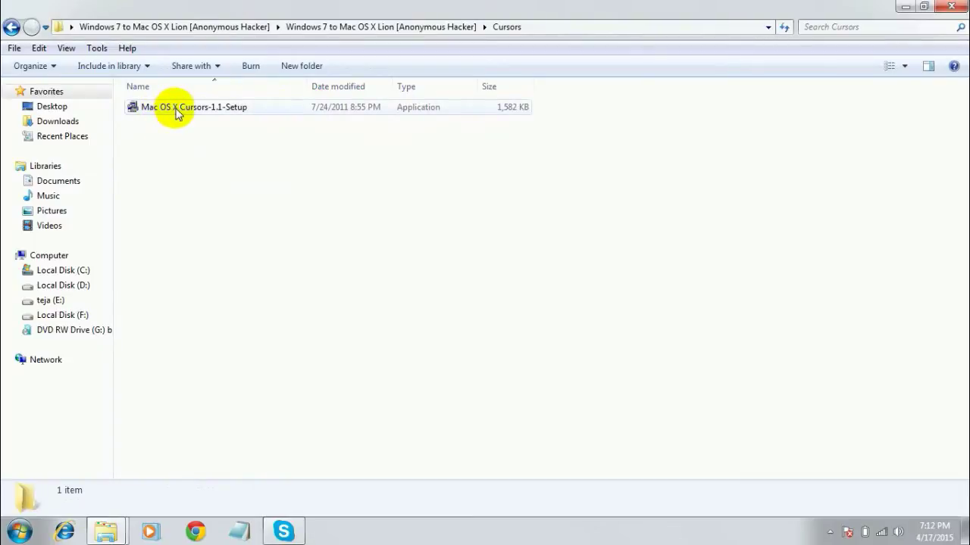
Step: Install the Mac OS X cursors by running Mac OS X Cursors-1.1-Setup and completing its wizard
left_click(176, 113)
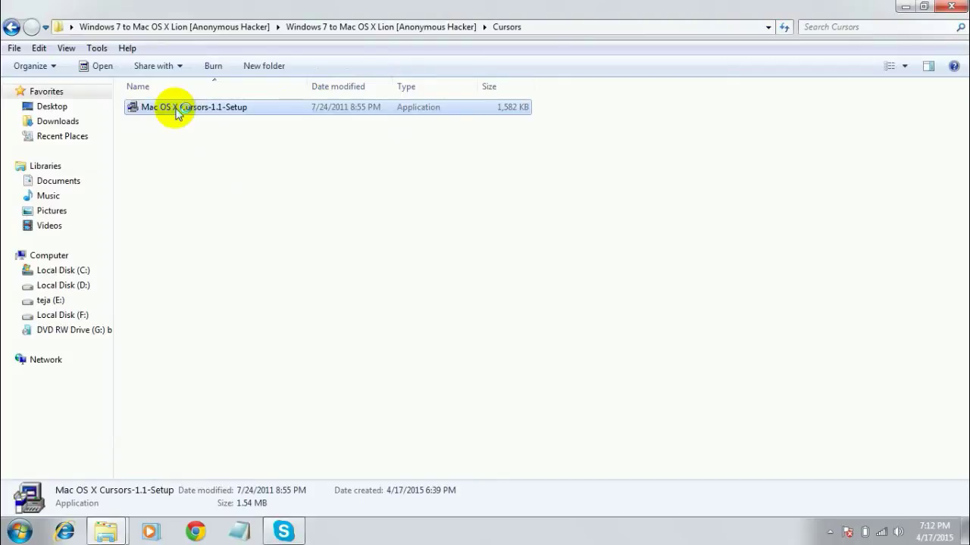
double_click(176, 112)
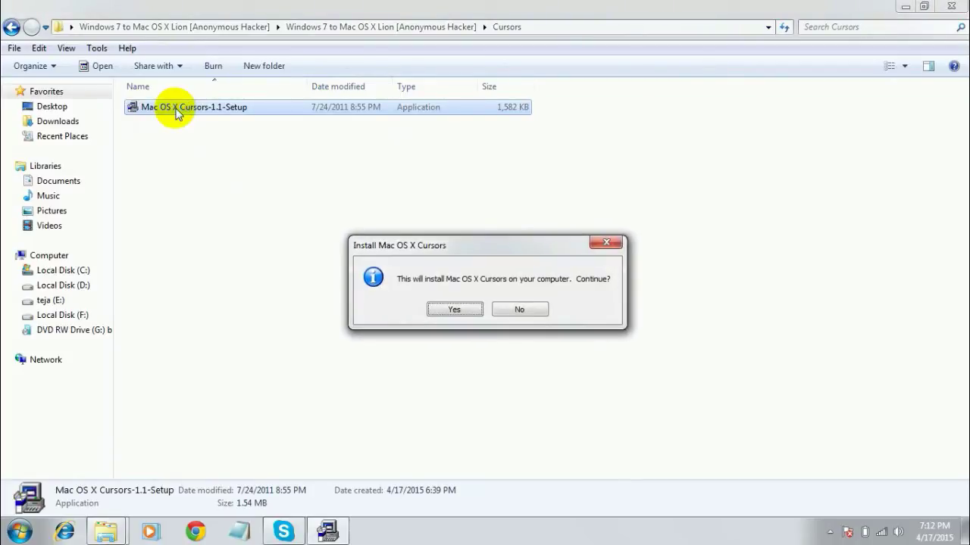
left_click(443, 311)
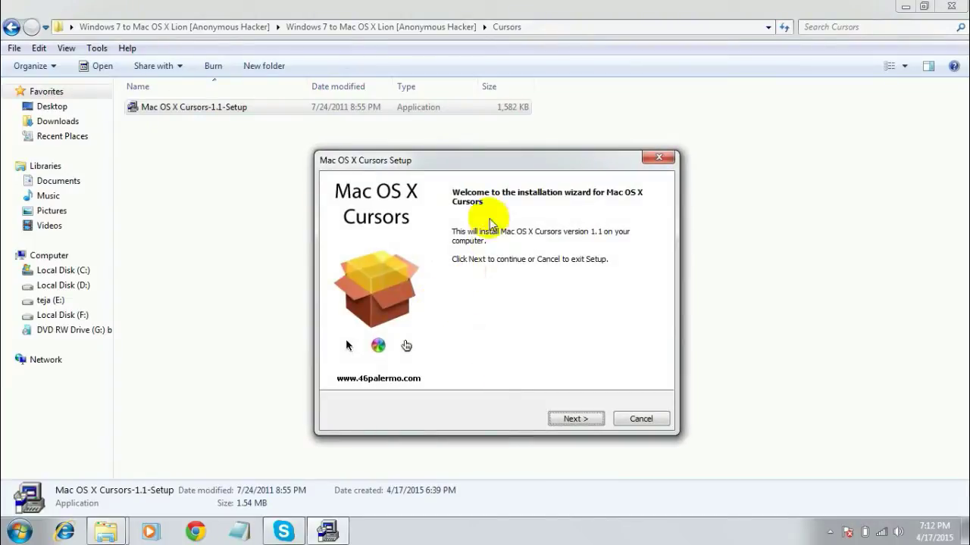
left_click(591, 424)
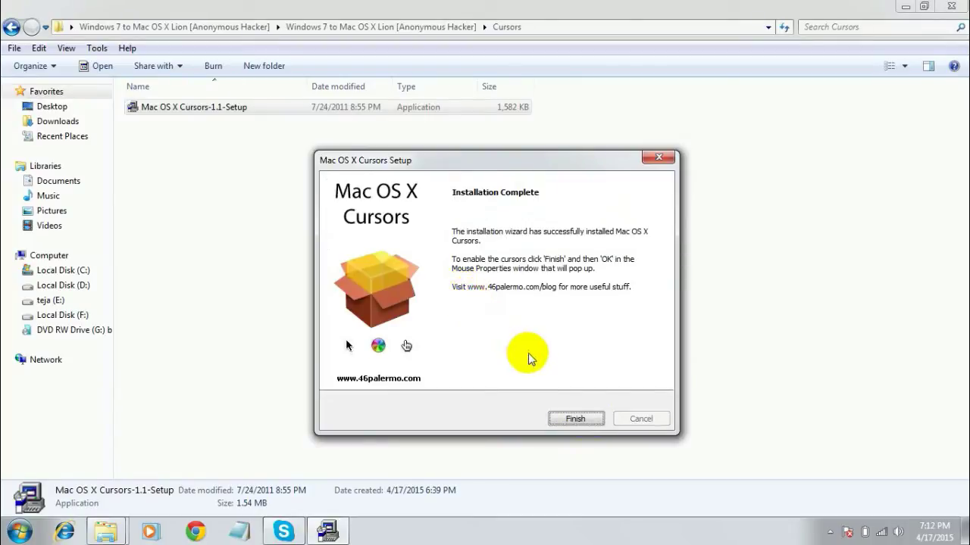
left_click(574, 419)
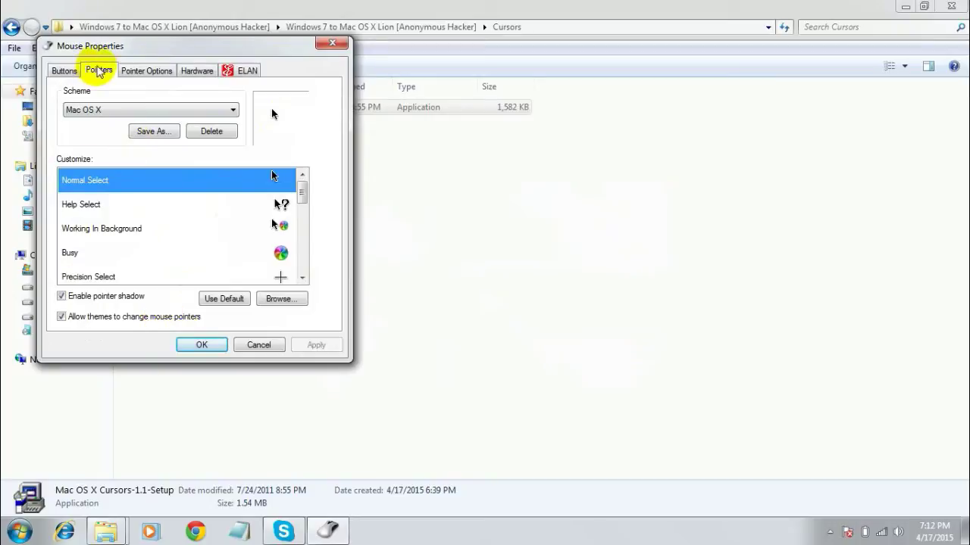
Step: Accept the Mac OS X pointer scheme in Mouse Properties and close the Cursors folder window
left_click_drag(104, 59, 300, 111)
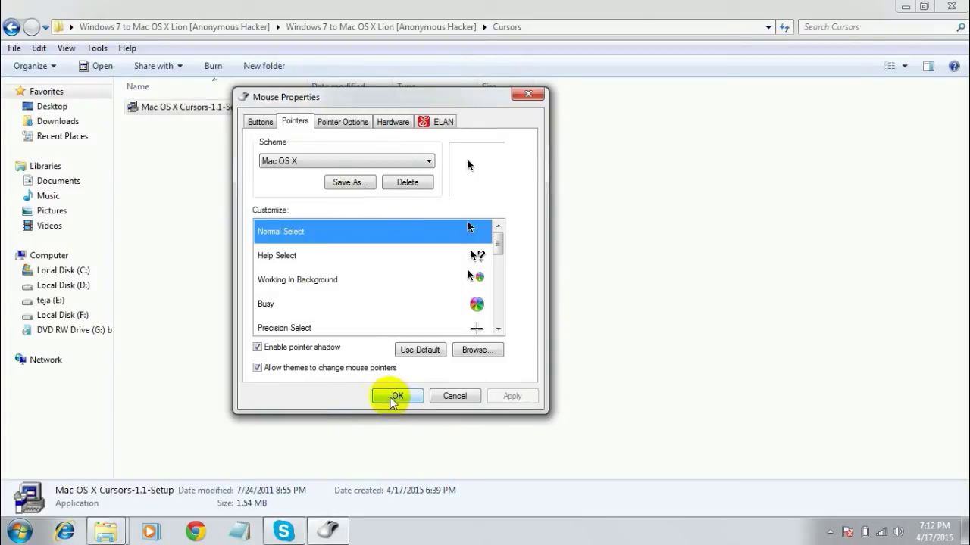
left_click(392, 399)
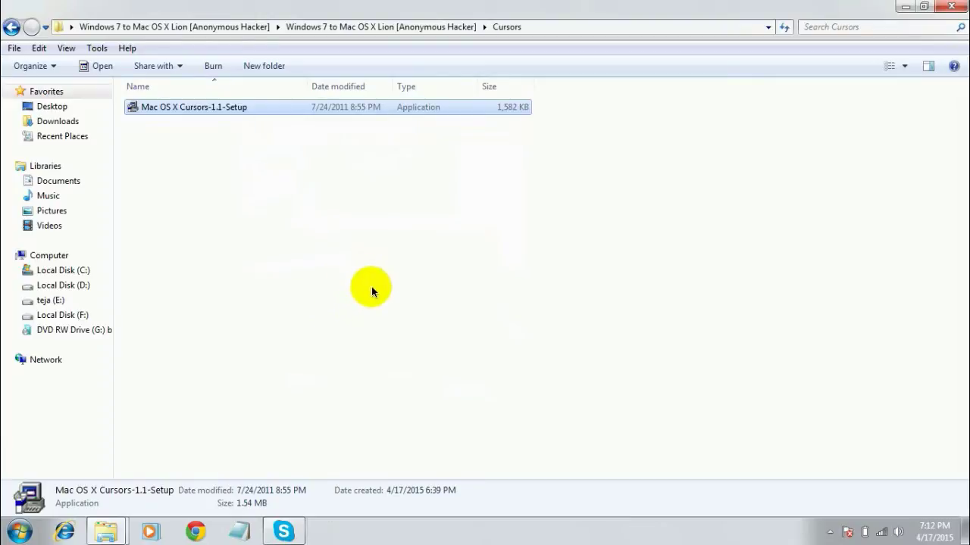
double_click(402, 6)
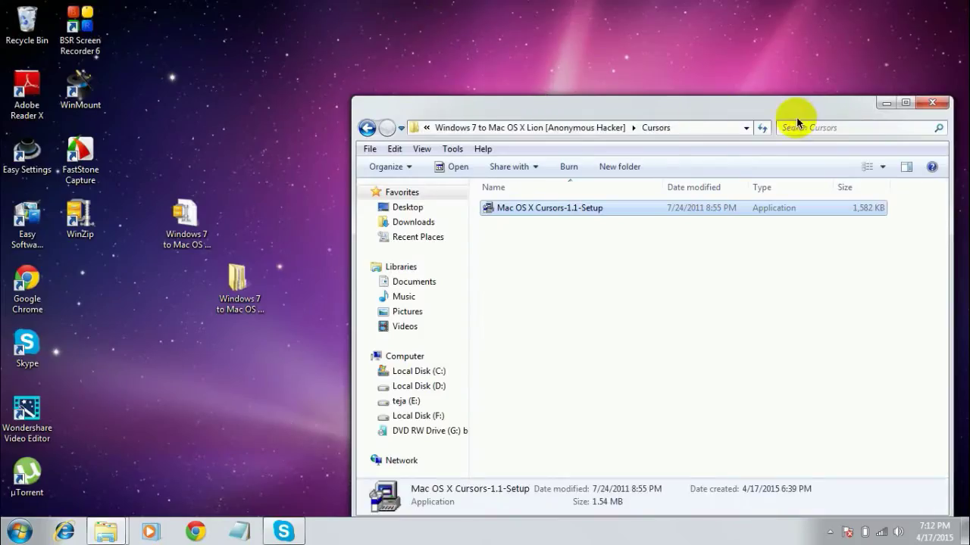
left_click(927, 105)
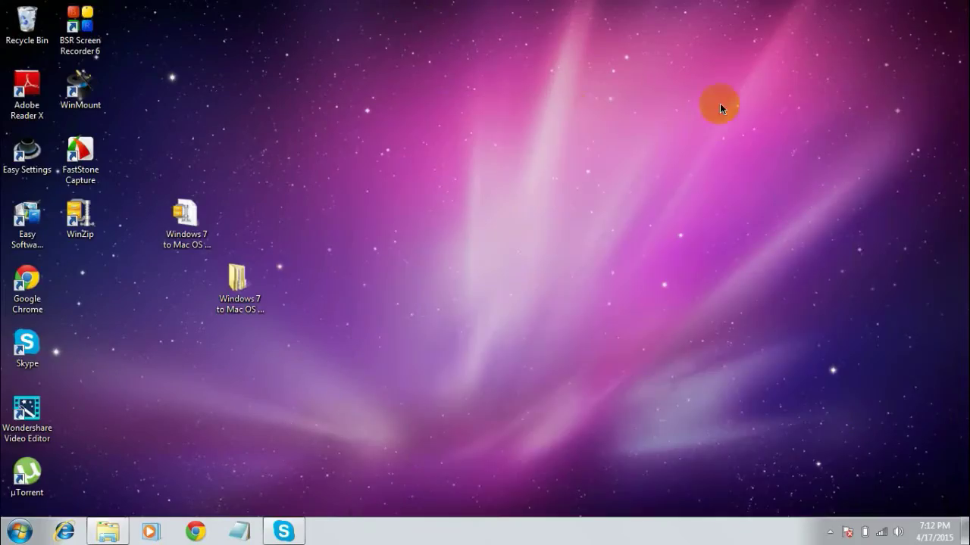
Step: Refresh the desktop twice
right_click(454, 137)
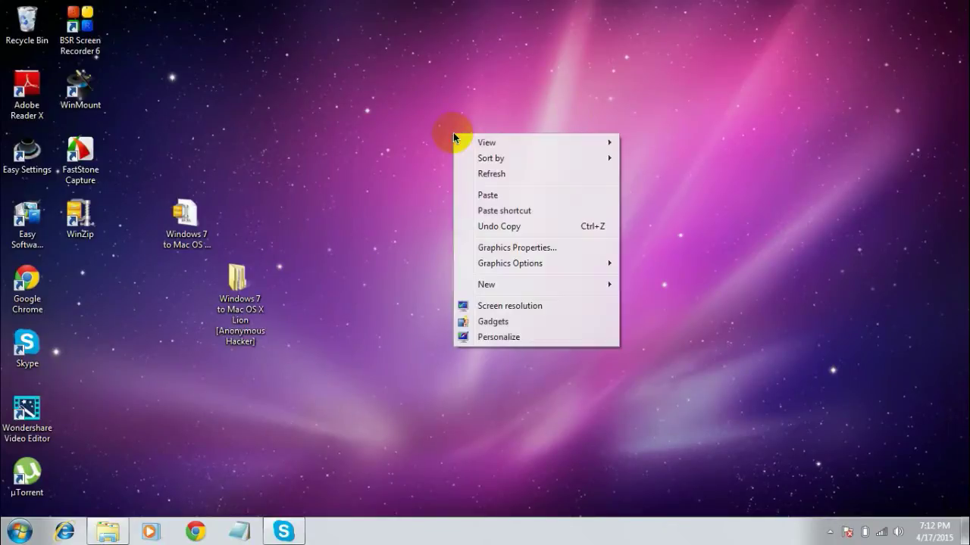
left_click(485, 173)
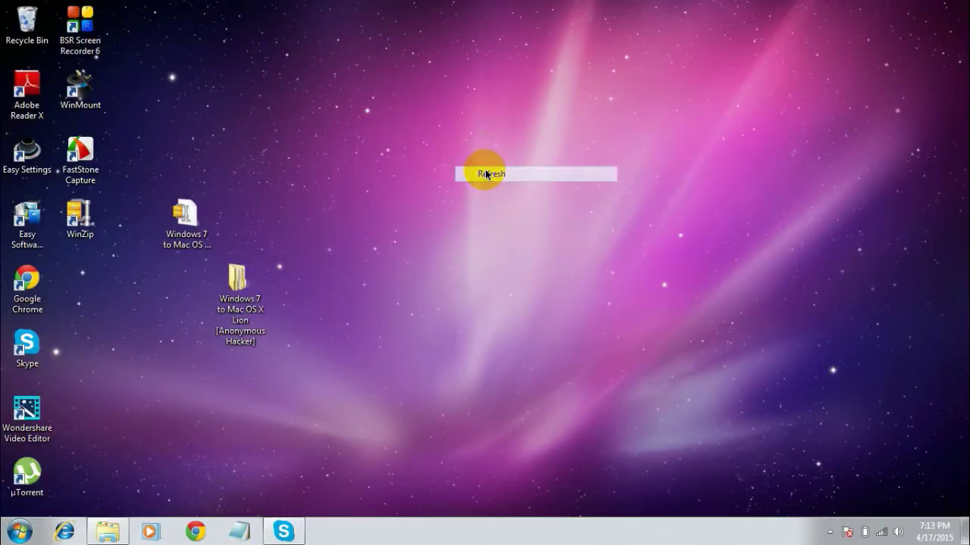
right_click(414, 138)
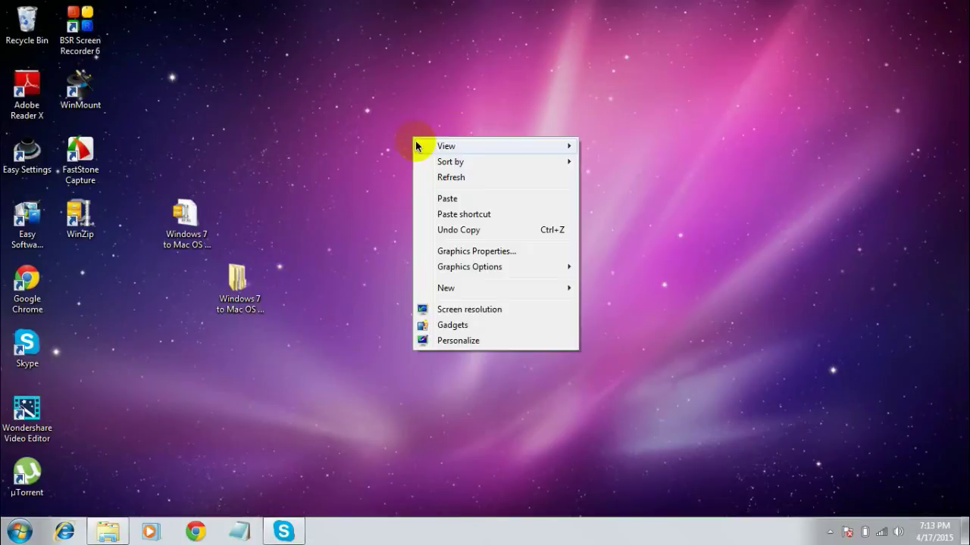
left_click(433, 178)
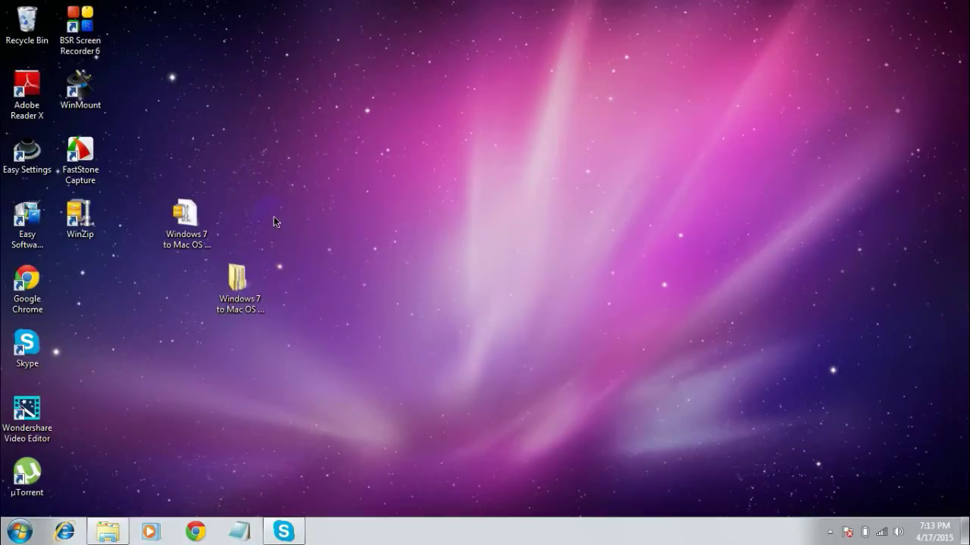
double_click(261, 282)
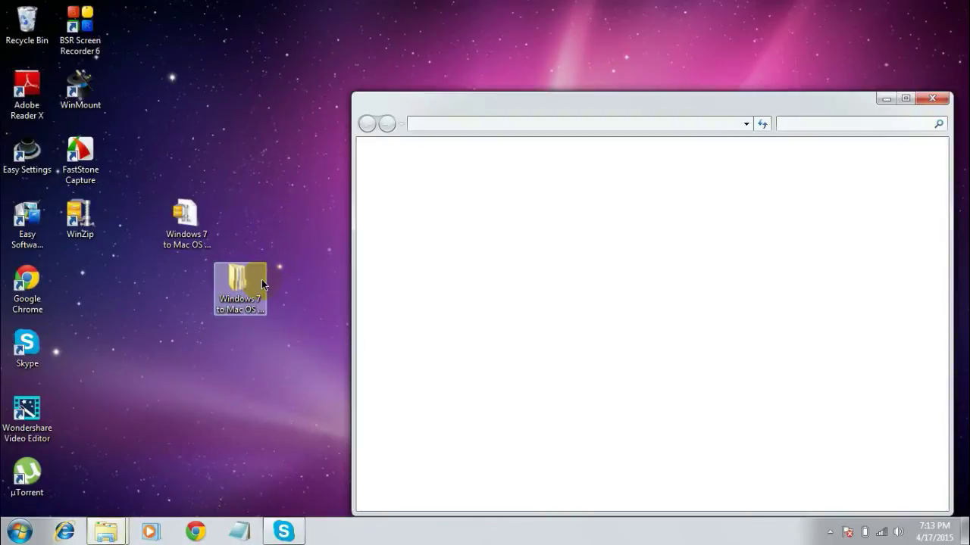
left_click(933, 97)
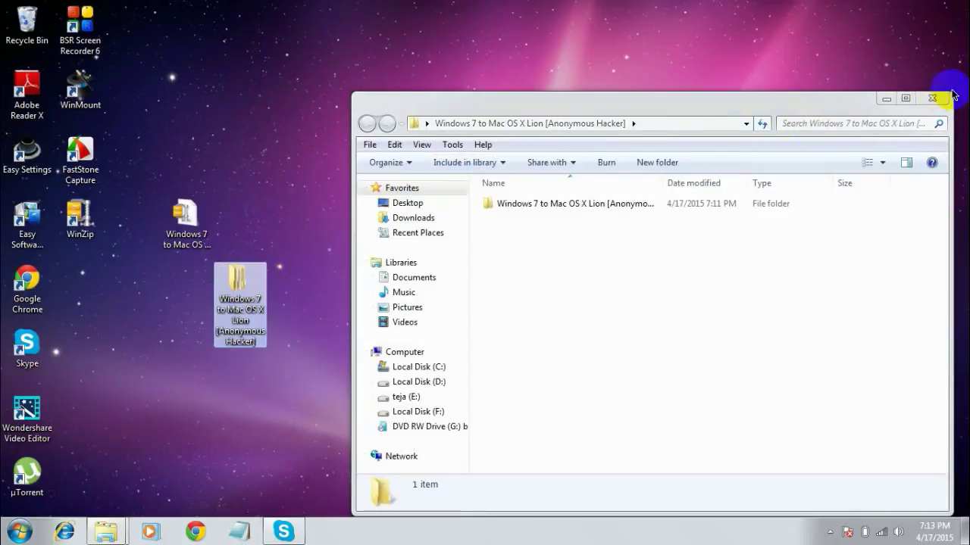
left_click(933, 98)
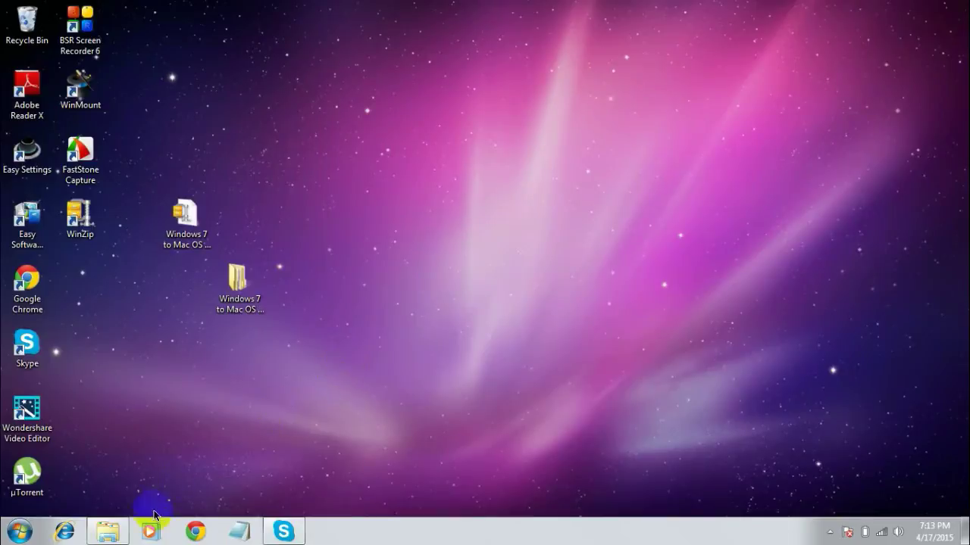
Step: Close the leftover Desktop folder window and open the inner Windows 7 to Mac OS X Lion folder in a maximized window
left_click(125, 529)
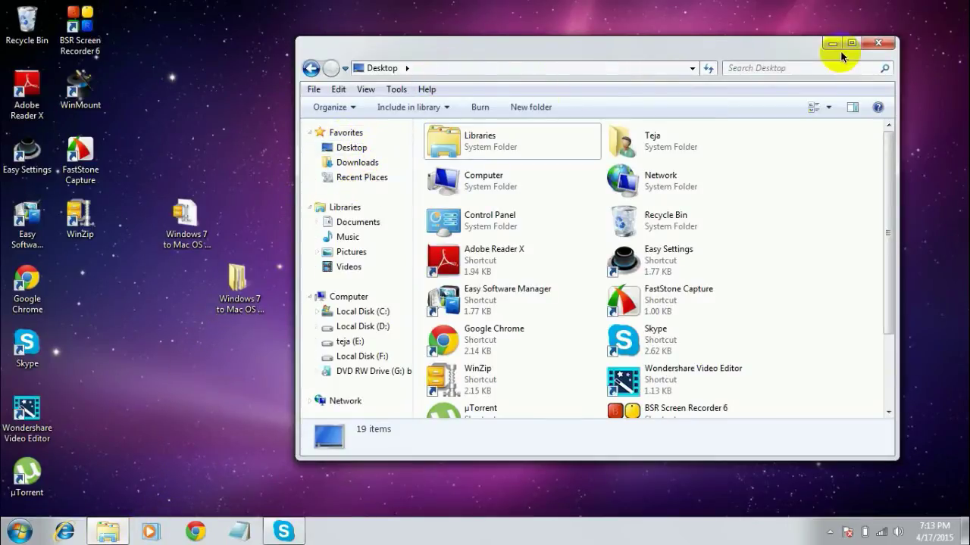
left_click(878, 43)
double_click(249, 295)
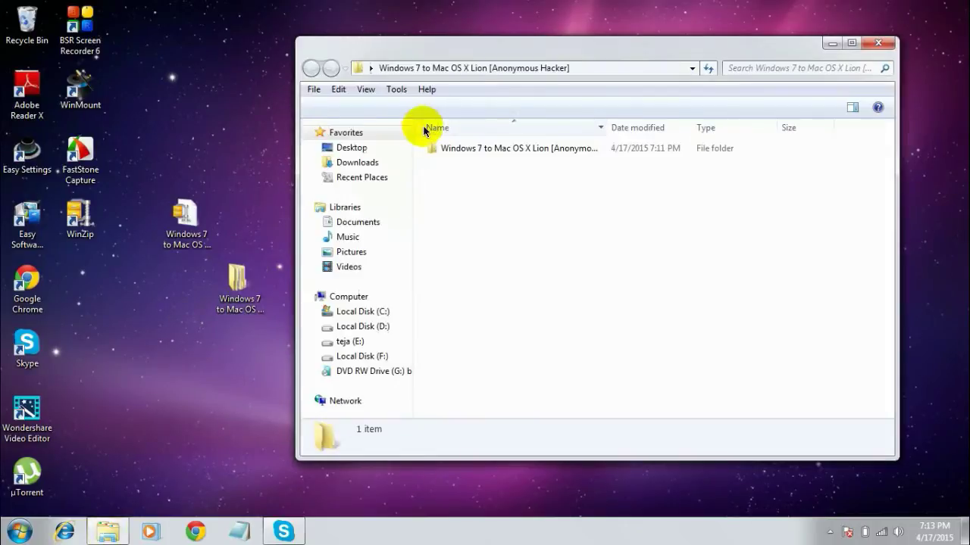
double_click(463, 147)
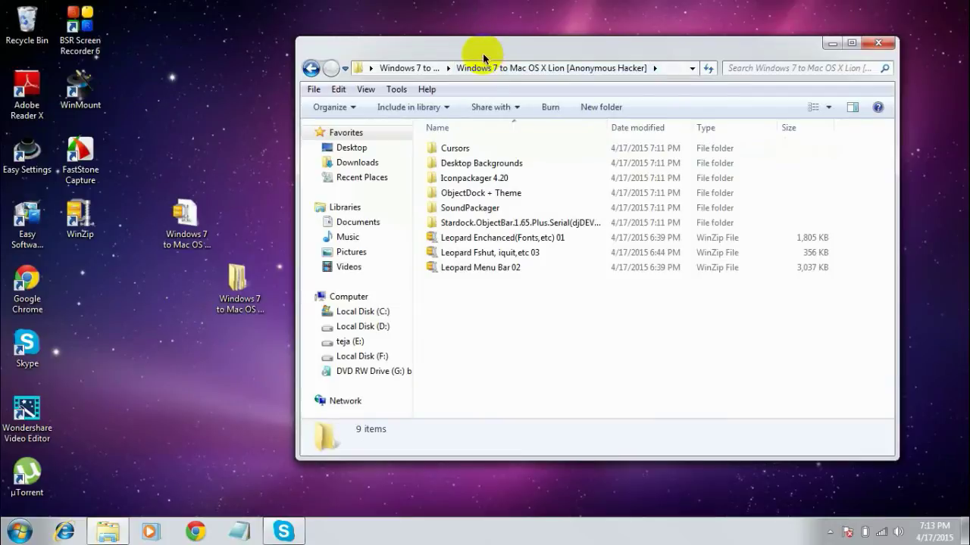
double_click(483, 55)
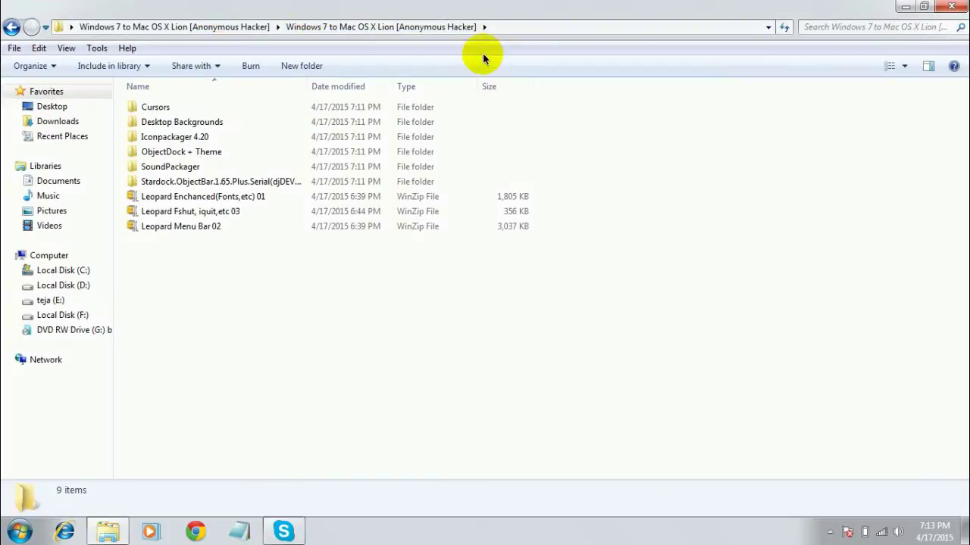
Step: Open the IconPackager folder inside Iconpackager 4.20 and launch the iconpackager_public installer
double_click(189, 138)
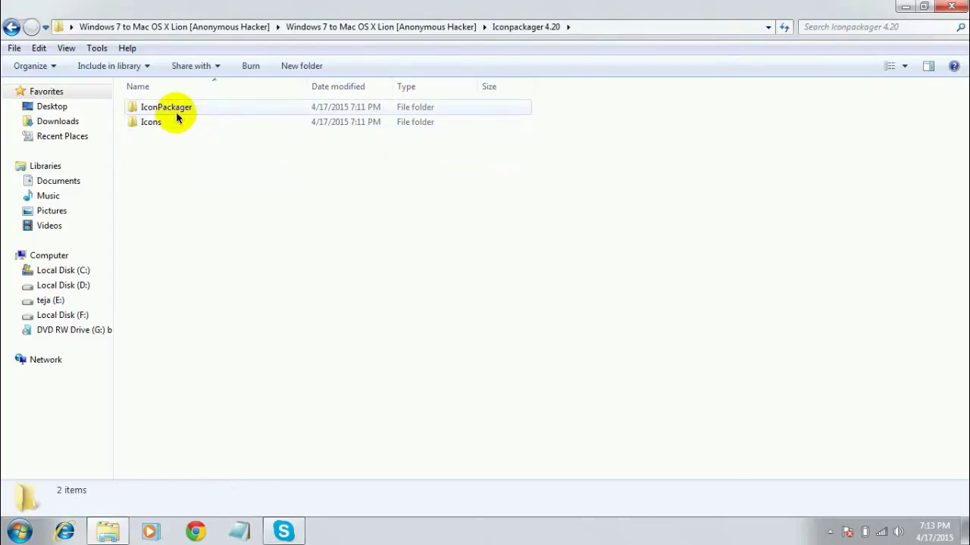
double_click(177, 116)
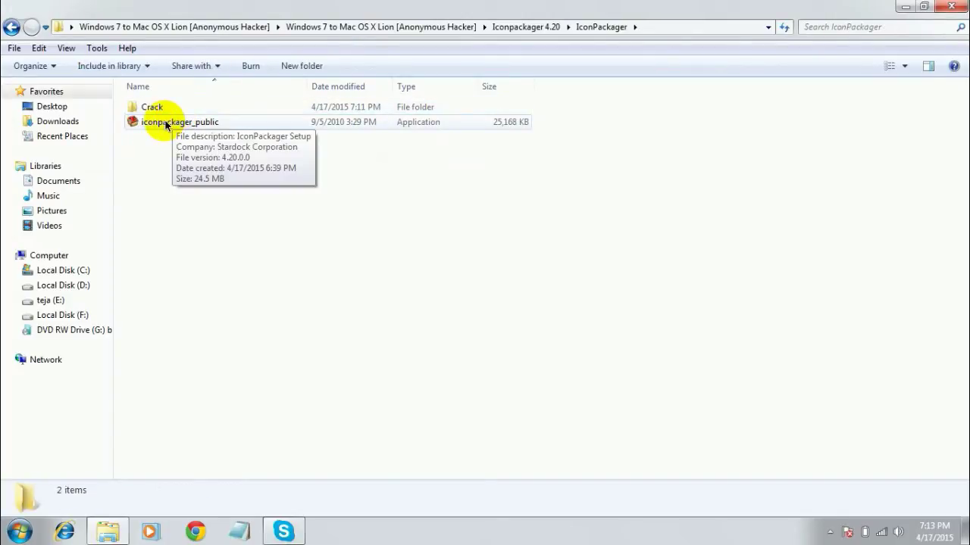
left_click(211, 124)
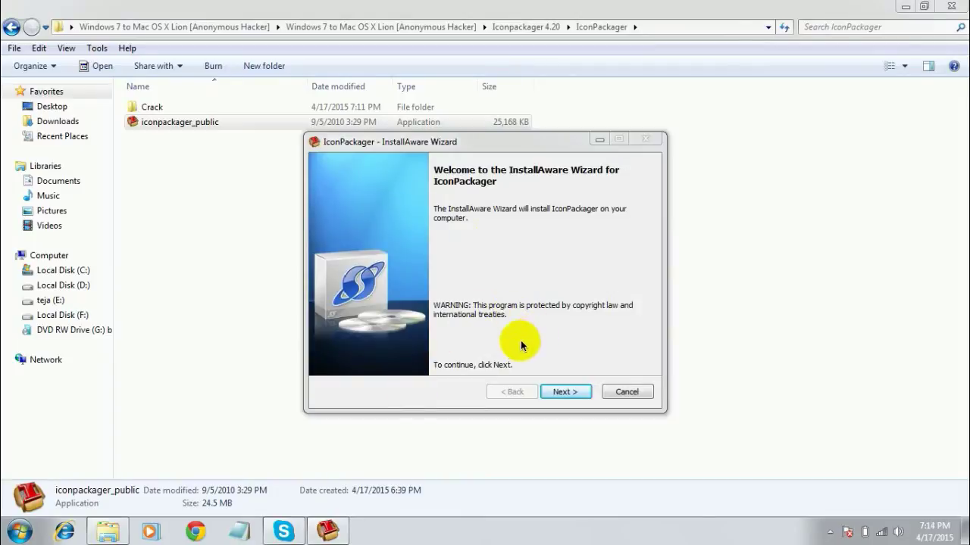
Step: Install IconPackager in the default destination folder, accepting the license agreement and finishing without running the program
left_click(547, 389)
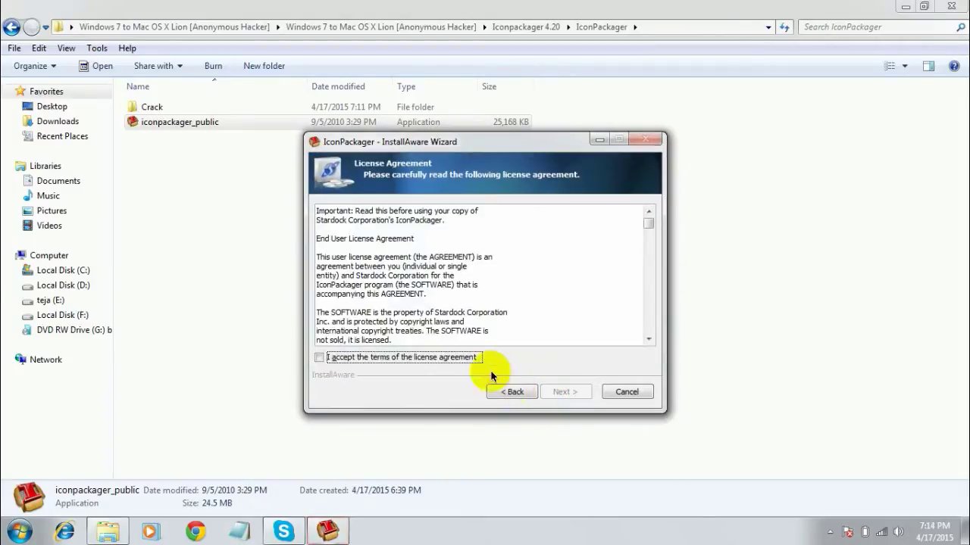
left_click(425, 362)
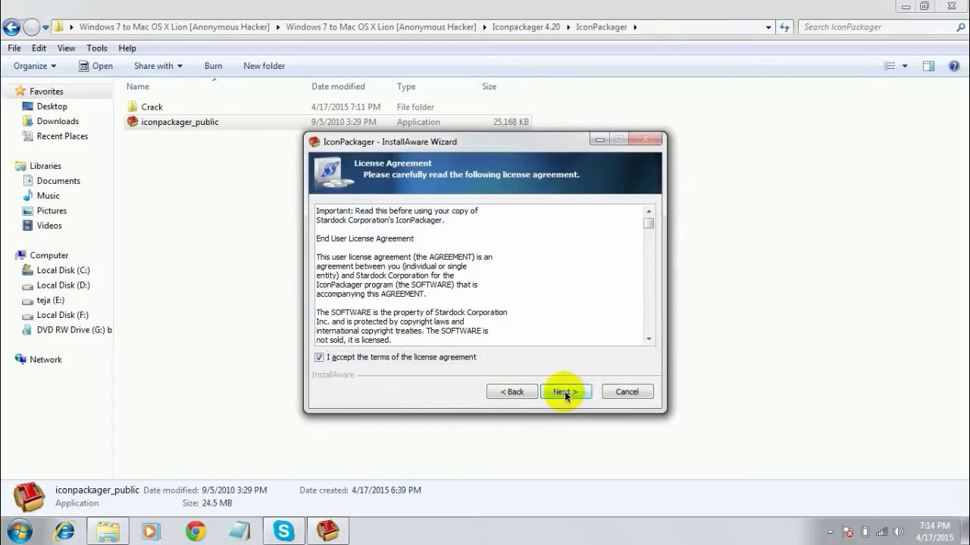
left_click(562, 392)
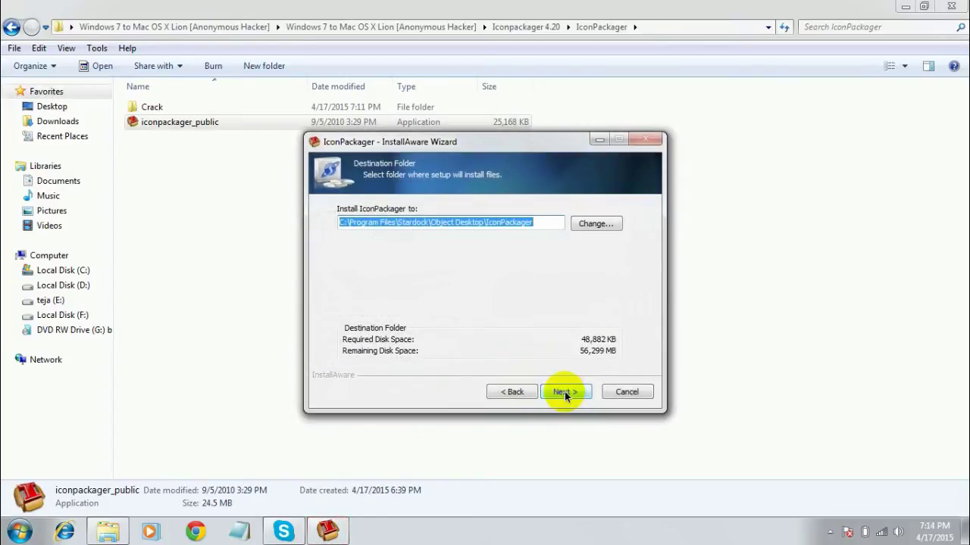
left_click(564, 393)
left_click(564, 393)
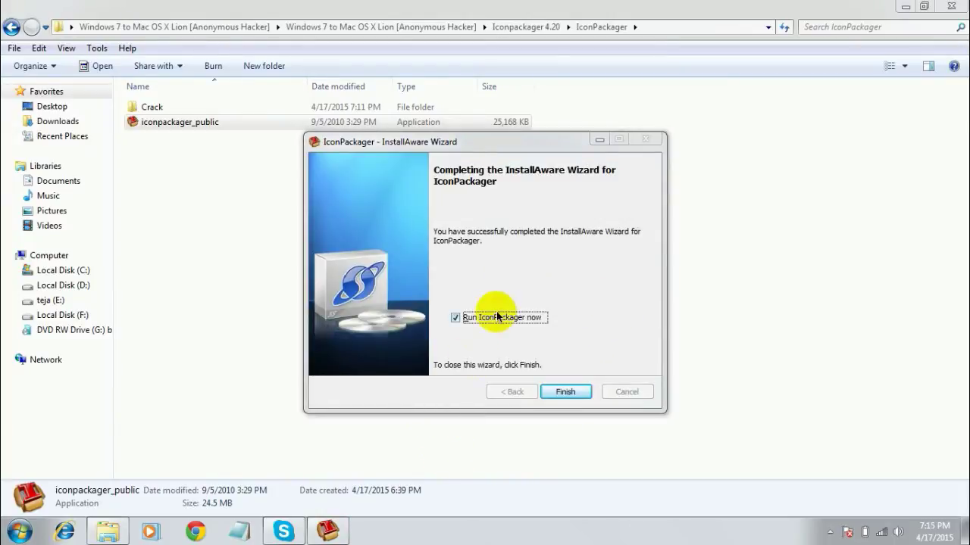
left_click(455, 318)
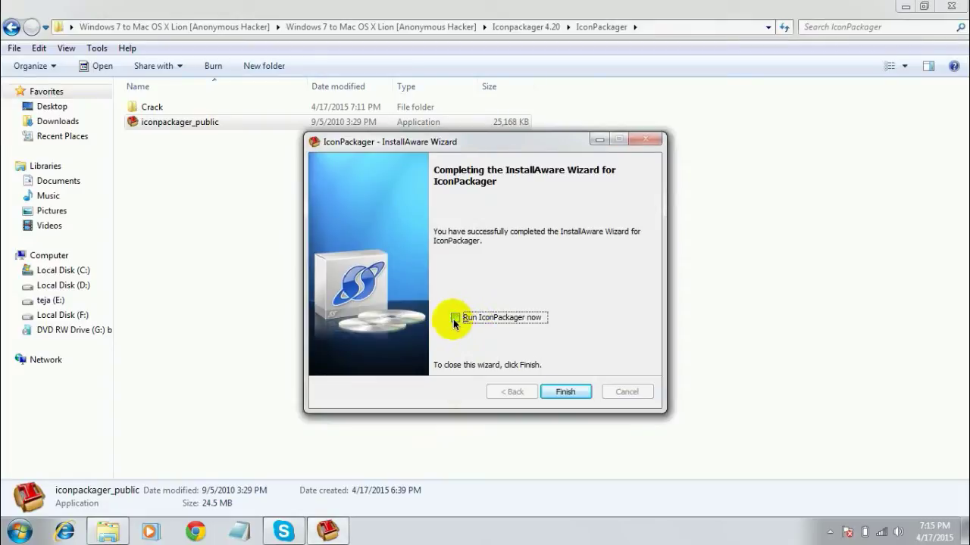
left_click(560, 392)
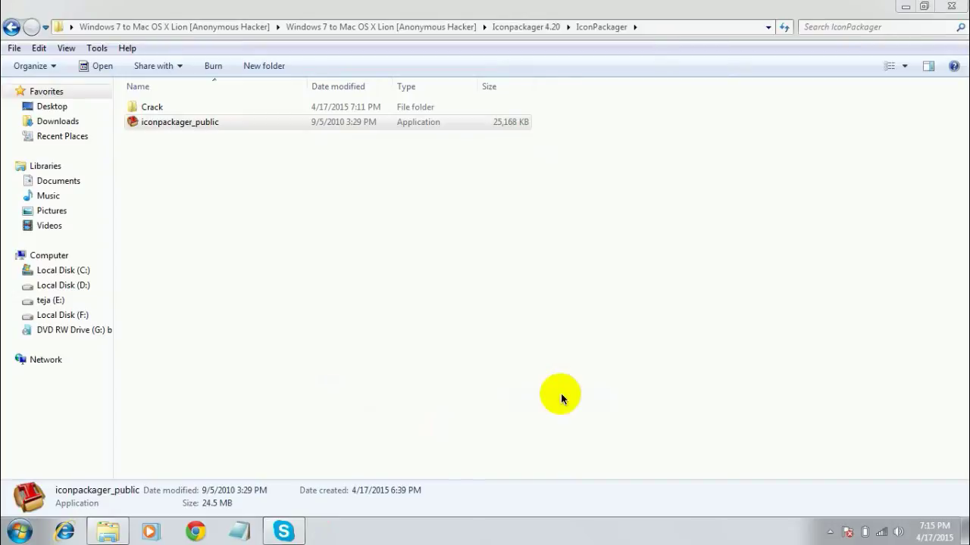
Step: Copy the IconPackager application from the Crack folder and go to Local Disk (C:)
double_click(156, 106)
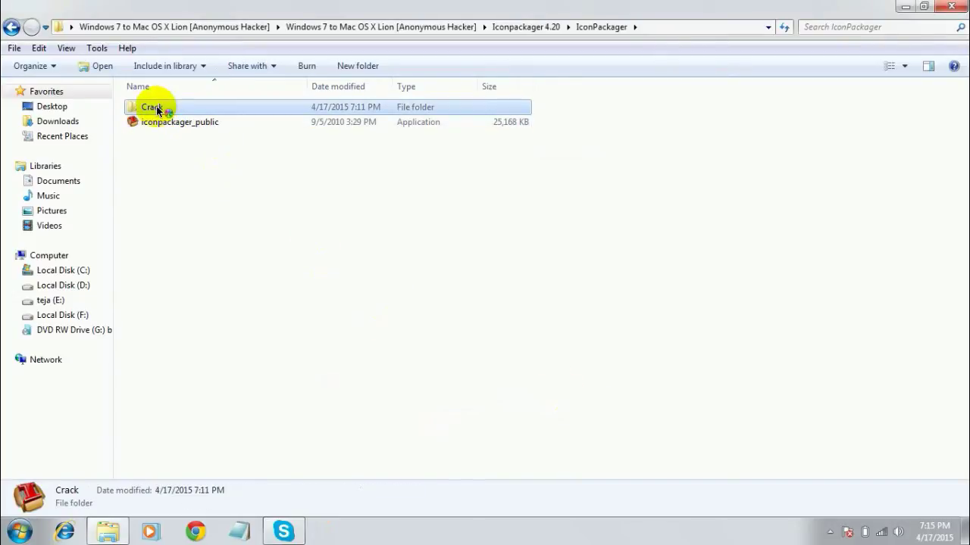
left_click(162, 112)
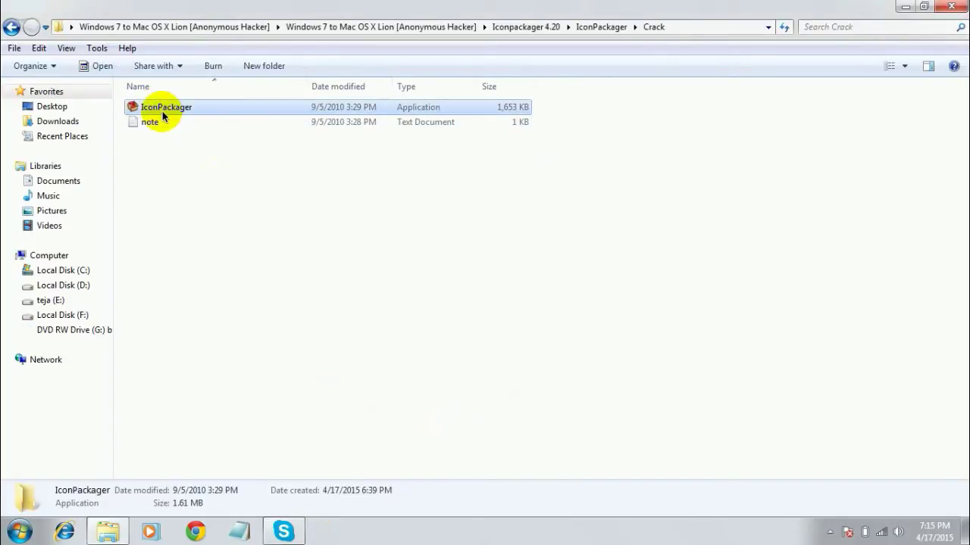
right_click(162, 113)
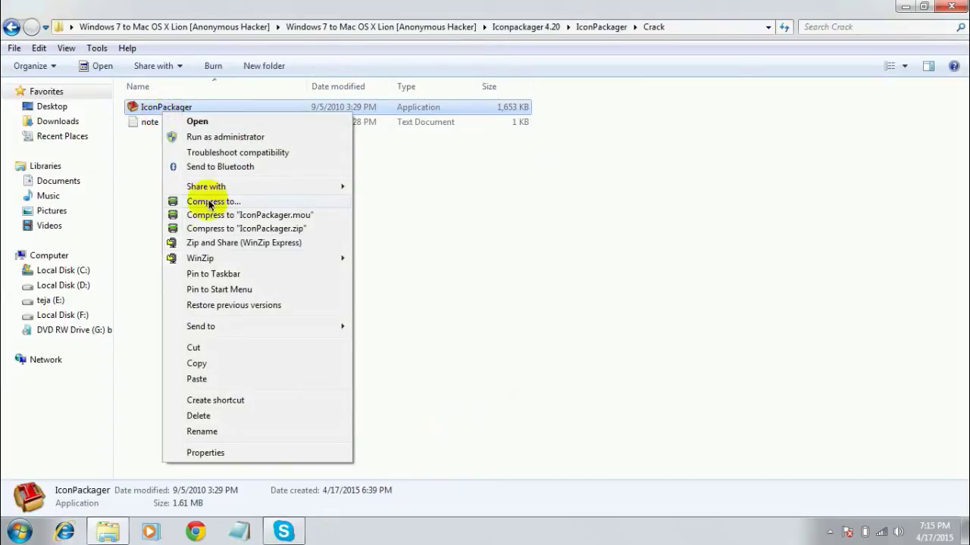
left_click(235, 367)
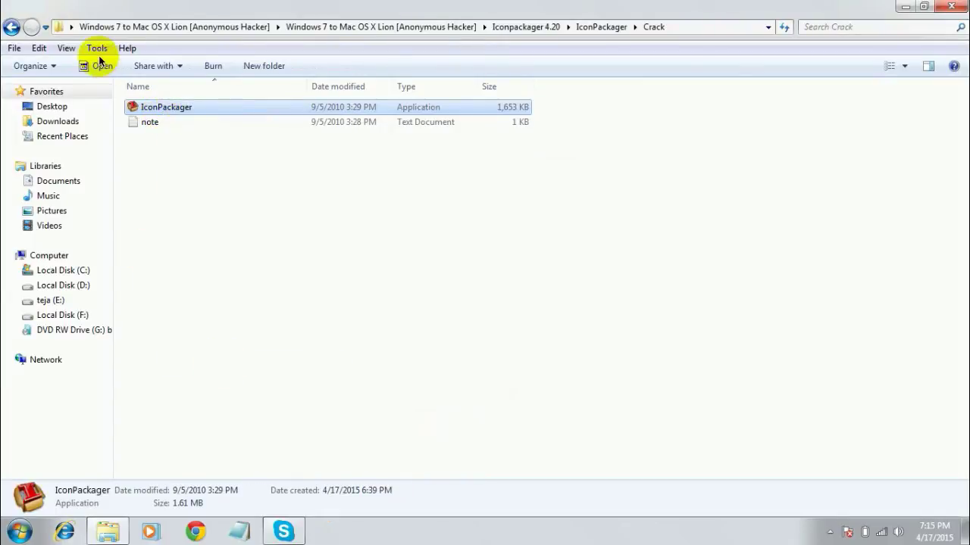
left_click(67, 270)
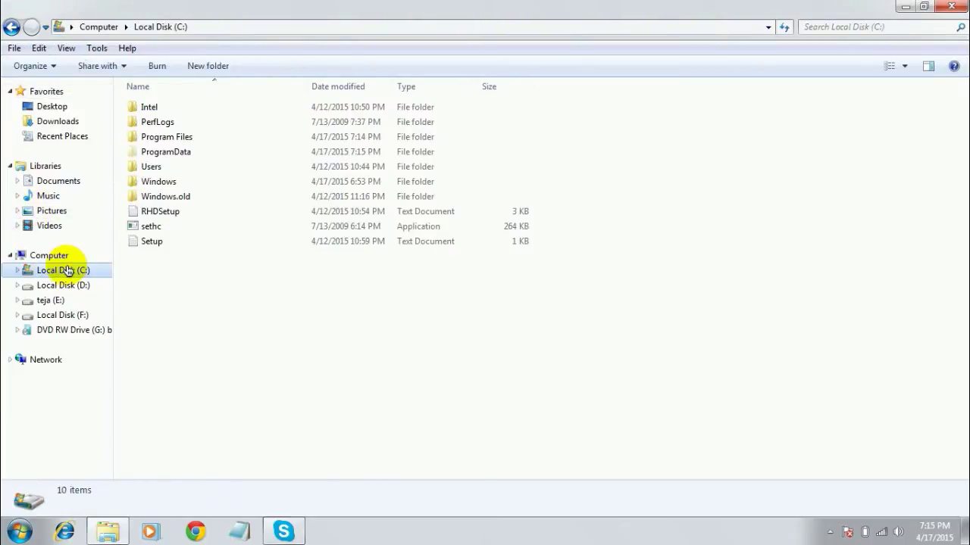
double_click(169, 154)
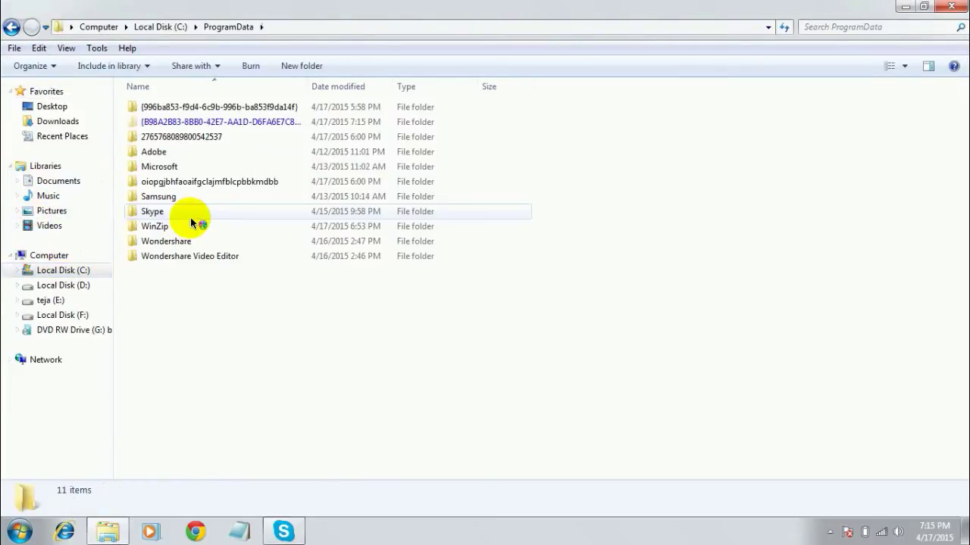
left_click(190, 216)
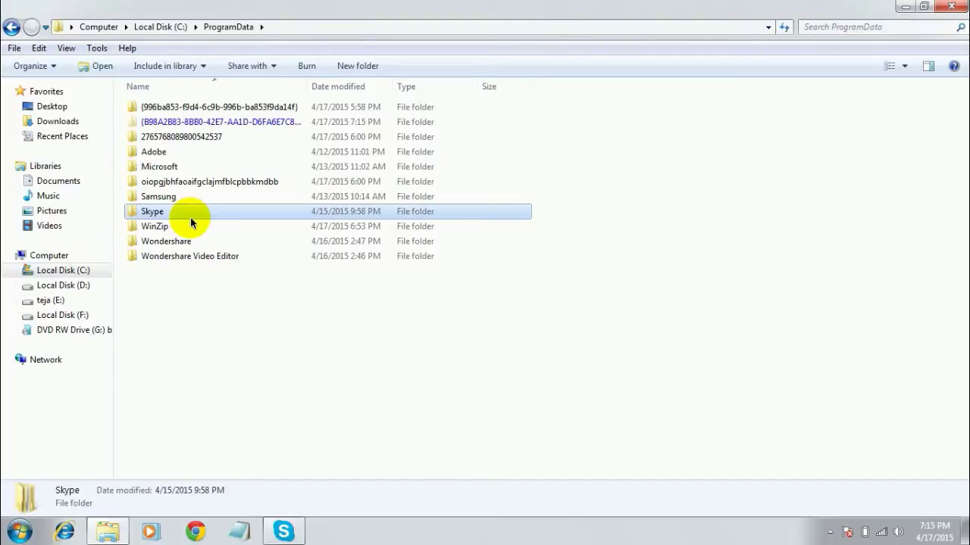
key("Up")
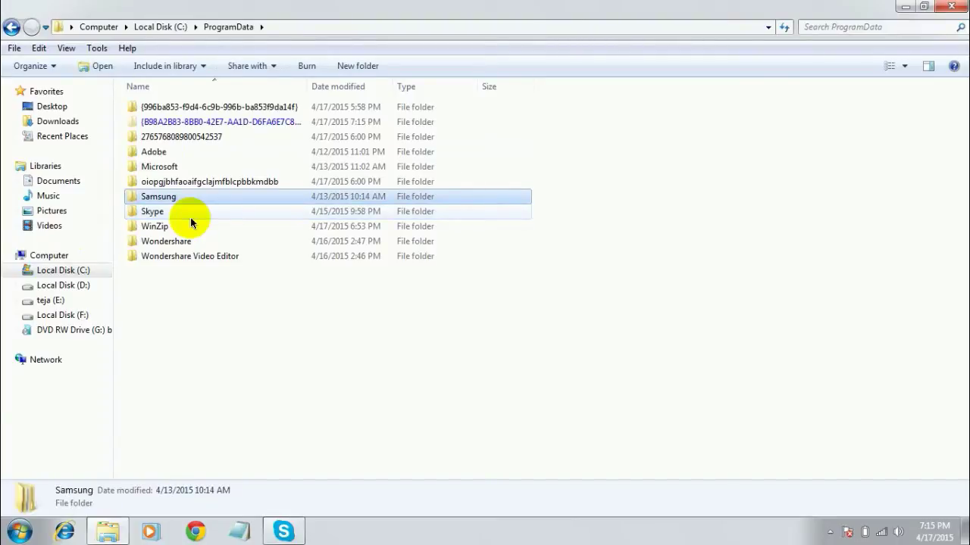
key("BackSpace")
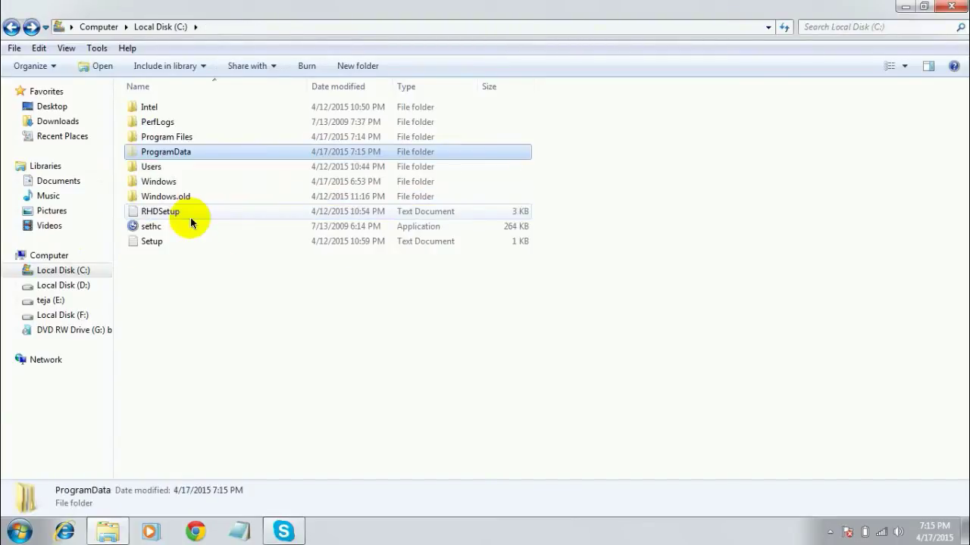
Step: Open the IconPackager installation folder under Program Files, Stardock, Object Desktop
key("Up")
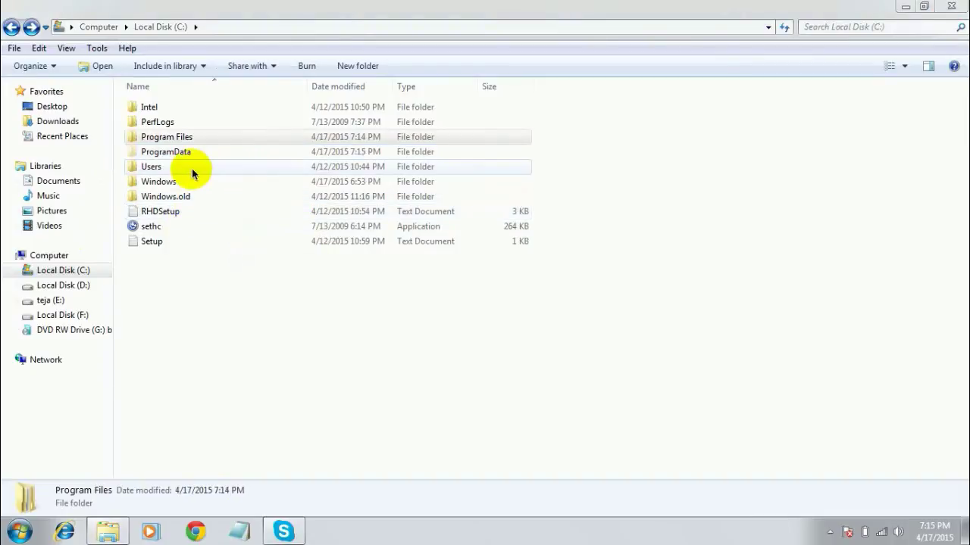
key("Return")
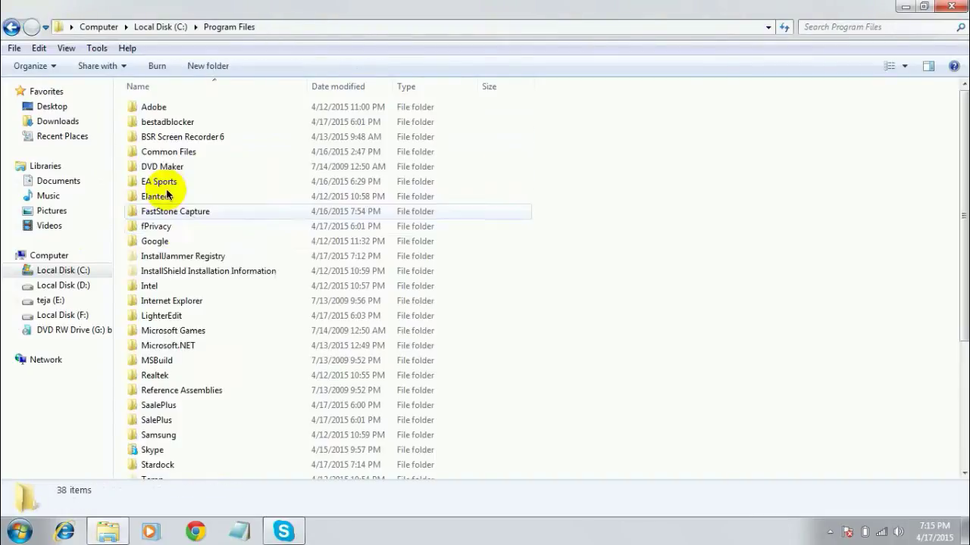
left_click(189, 468)
double_click(190, 468)
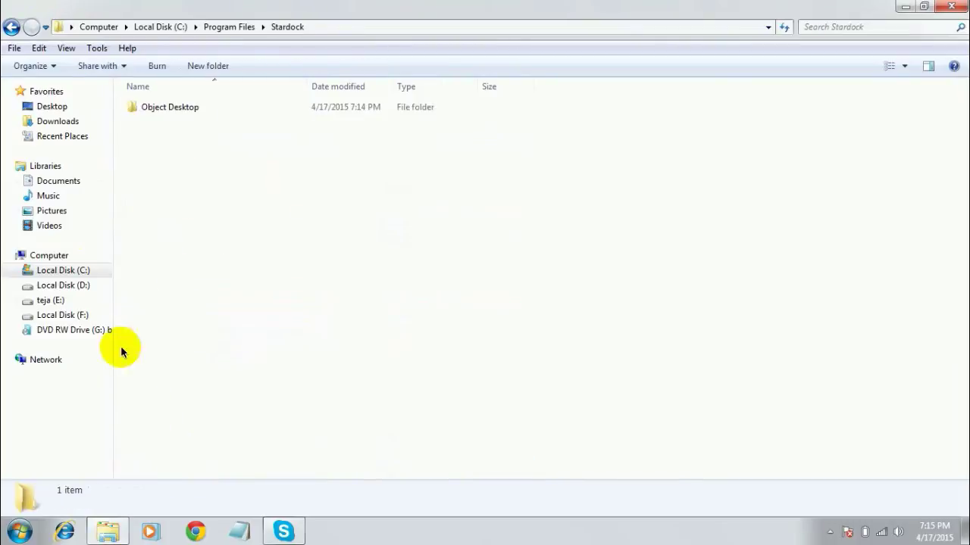
double_click(155, 112)
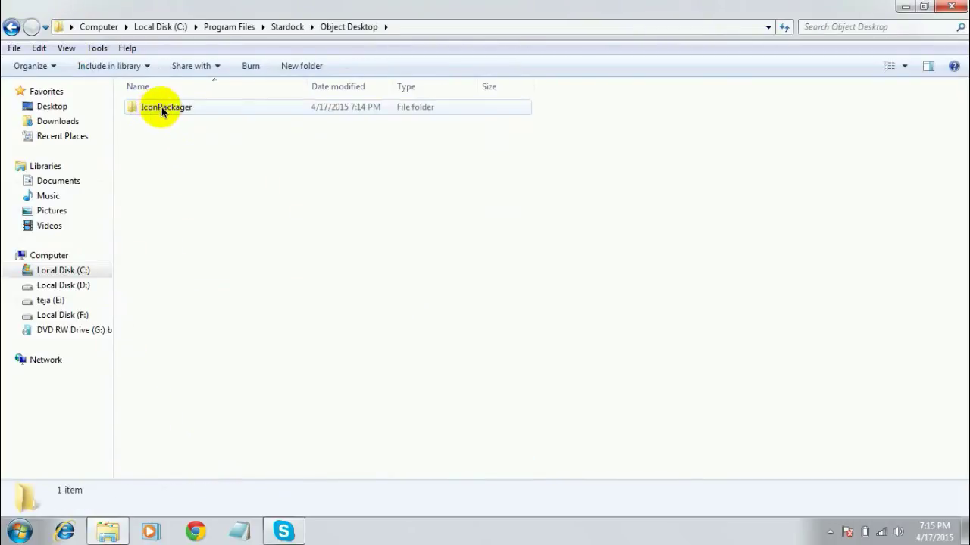
double_click(162, 108)
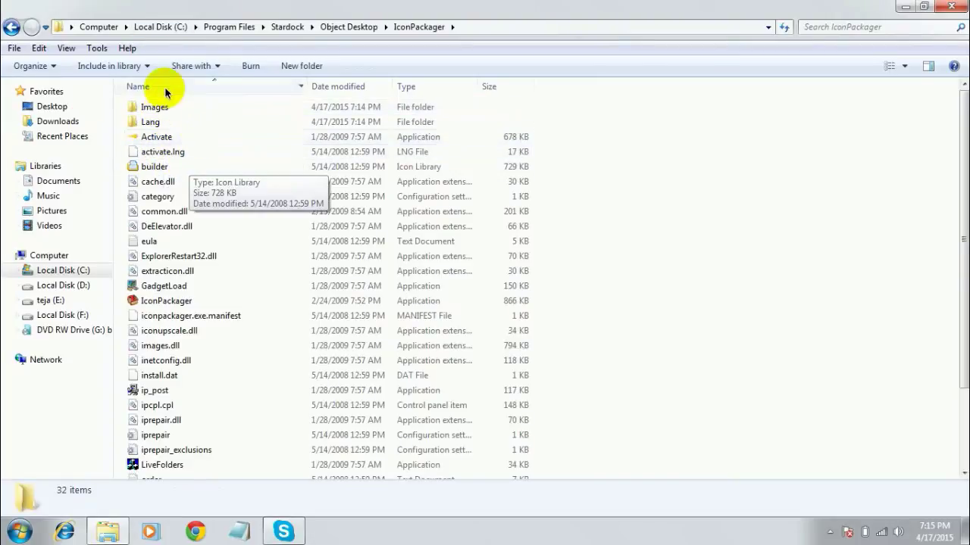
Step: Paste the copied IconPackager application into the IconPackager installation folder, replacing the existing file
right_click(688, 219)
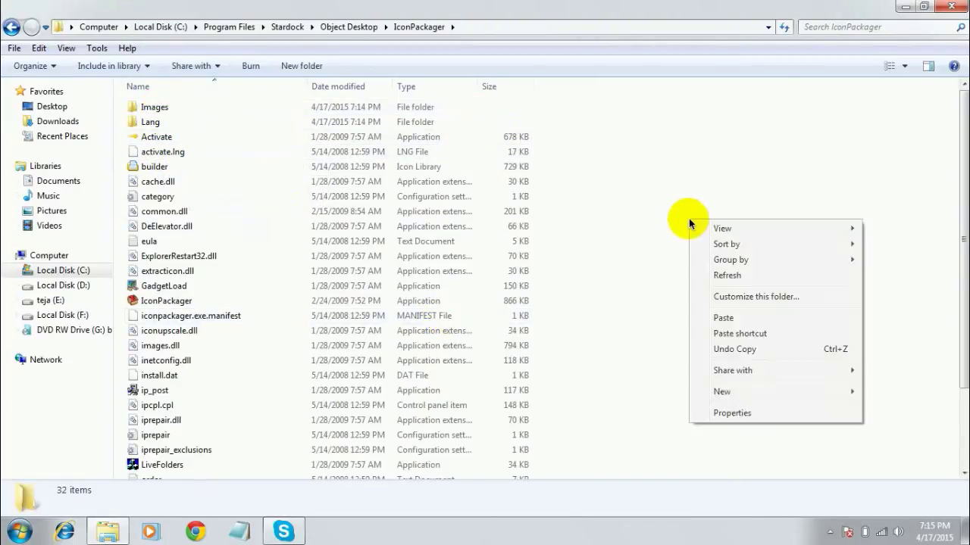
left_click(729, 324)
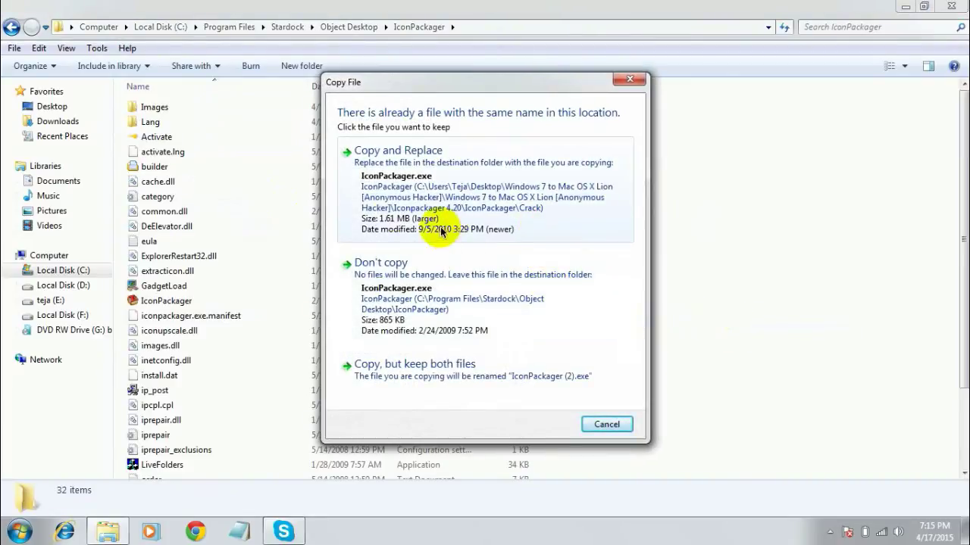
left_click(449, 201)
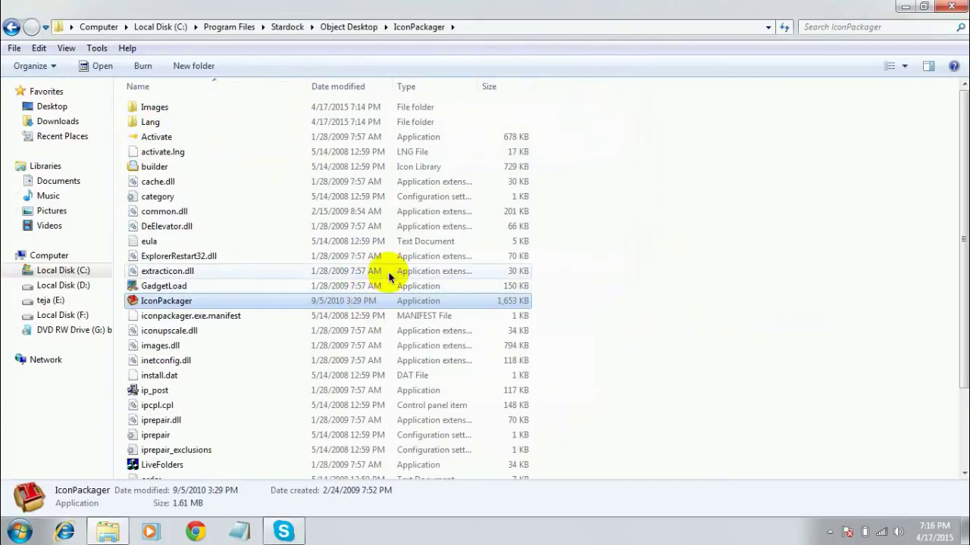
Step: Open the Icons folder inside Iconpackager 4.20, starting from the Windows 7 to Mac OS X Lion folder on the desktop
double_click(580, 3)
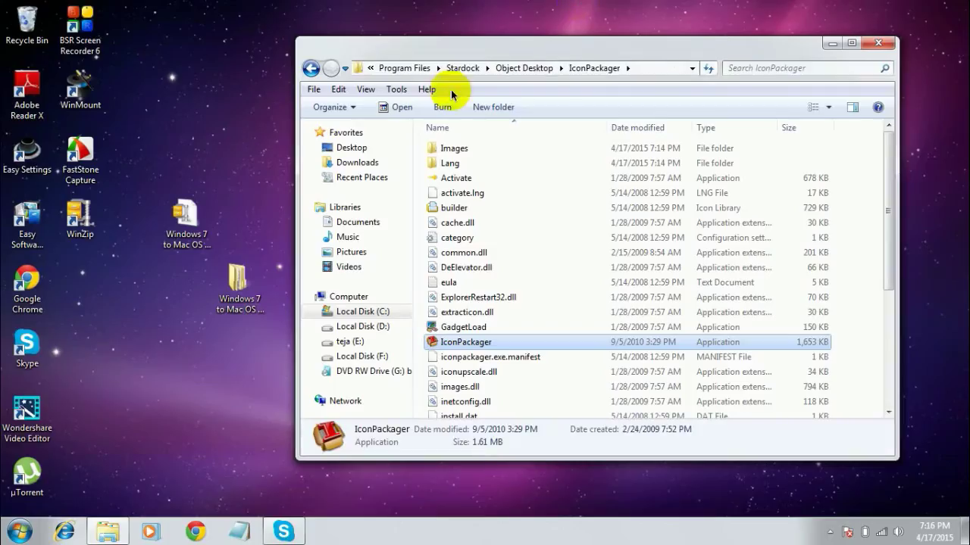
double_click(237, 284)
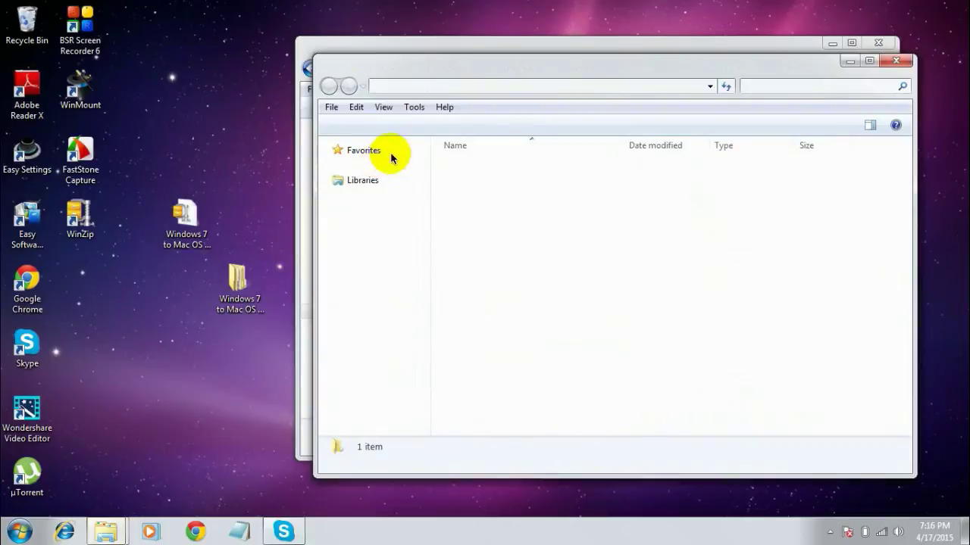
left_click(486, 166)
double_click(491, 167)
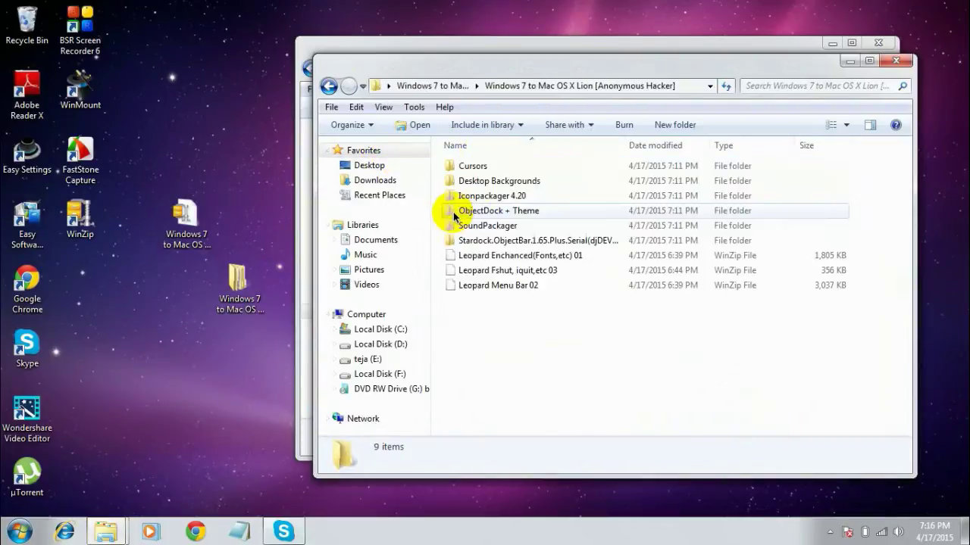
double_click(476, 197)
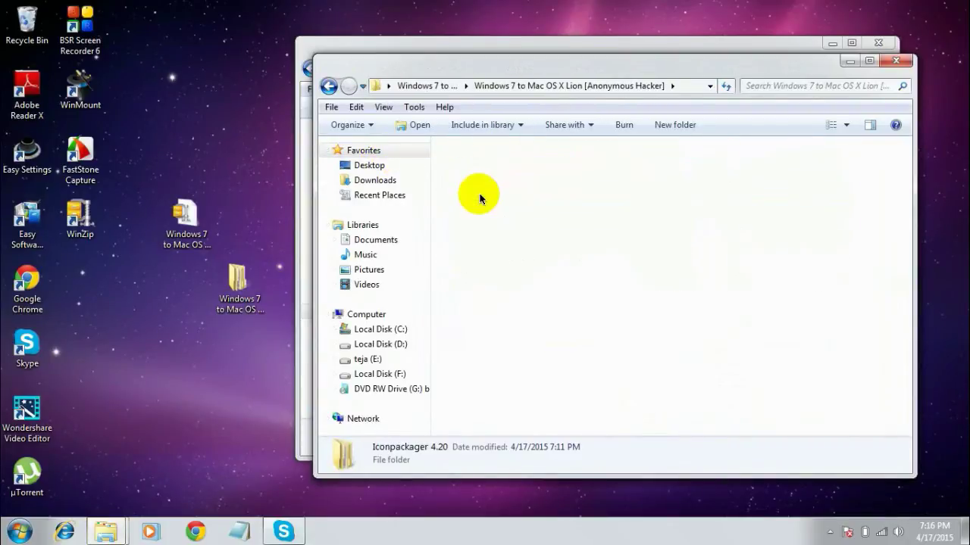
double_click(491, 183)
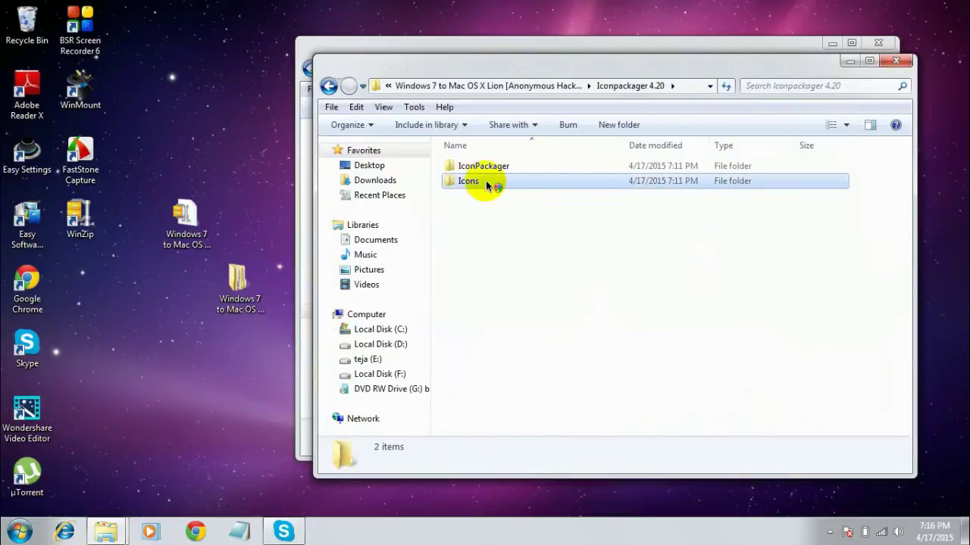
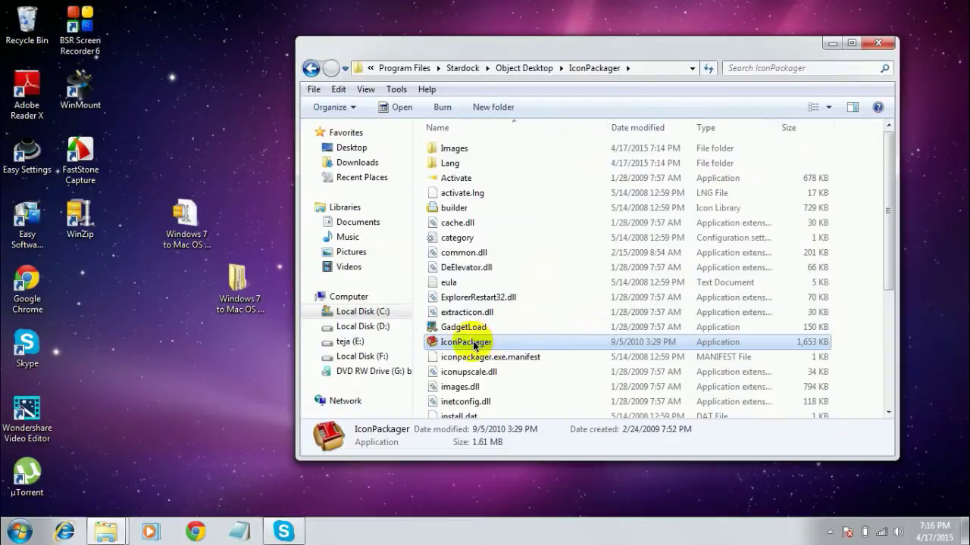
Step: Launch IconPackager and install the iWindows7 v2.0 icon package from disk, found in the iWindows7 v2.0 folder under Documents
double_click(477, 343)
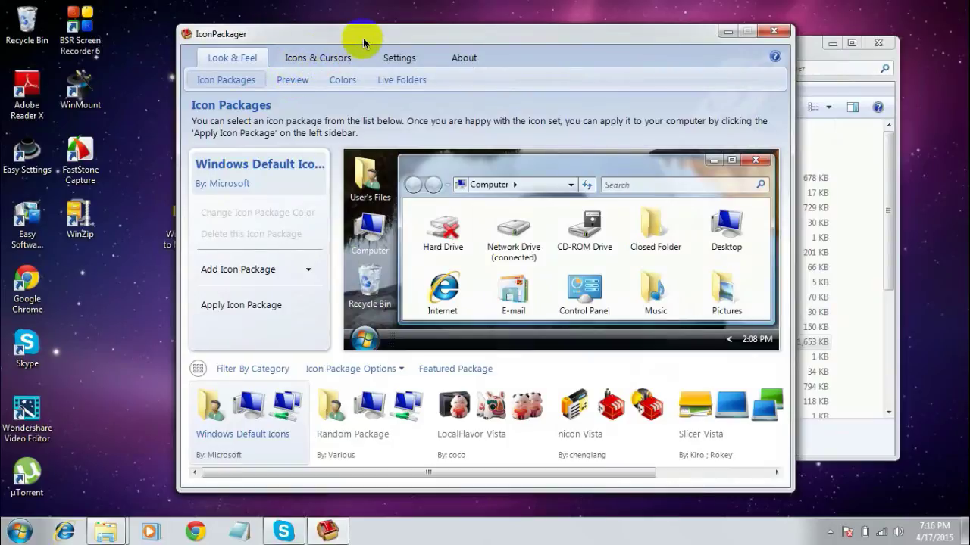
left_click(261, 276)
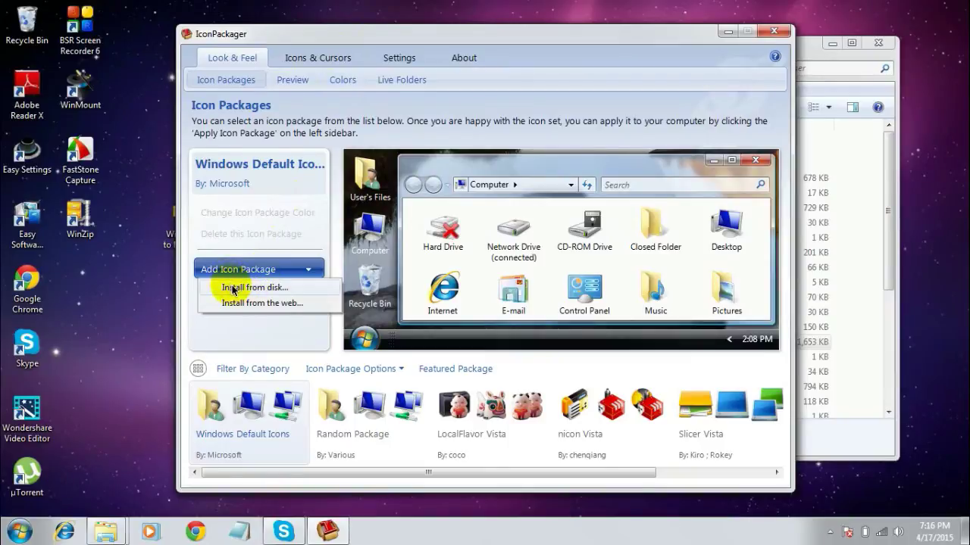
left_click(234, 288)
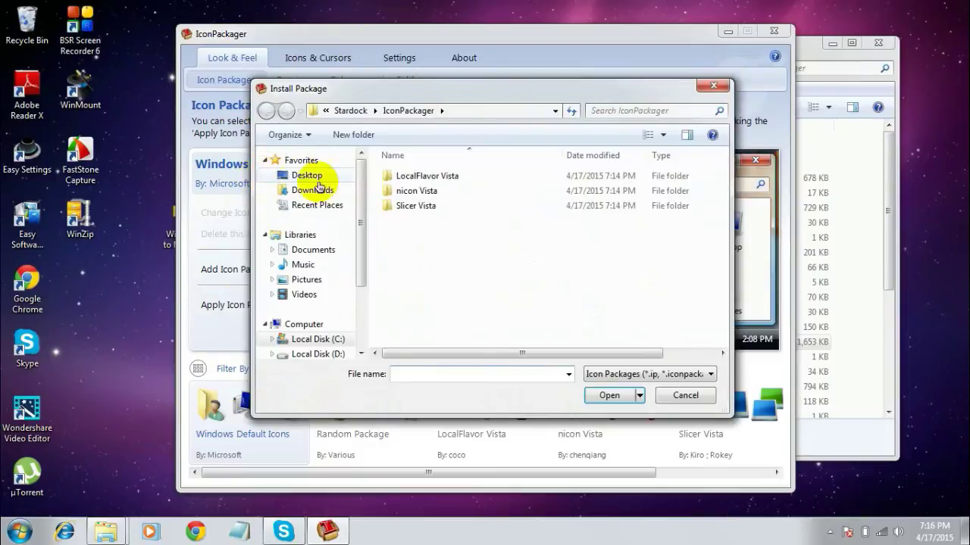
left_click(303, 251)
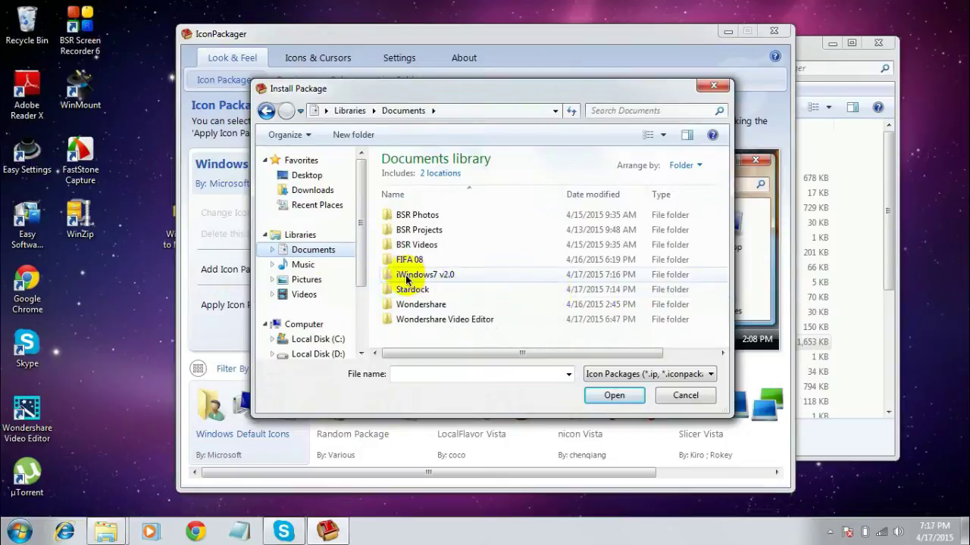
double_click(403, 277)
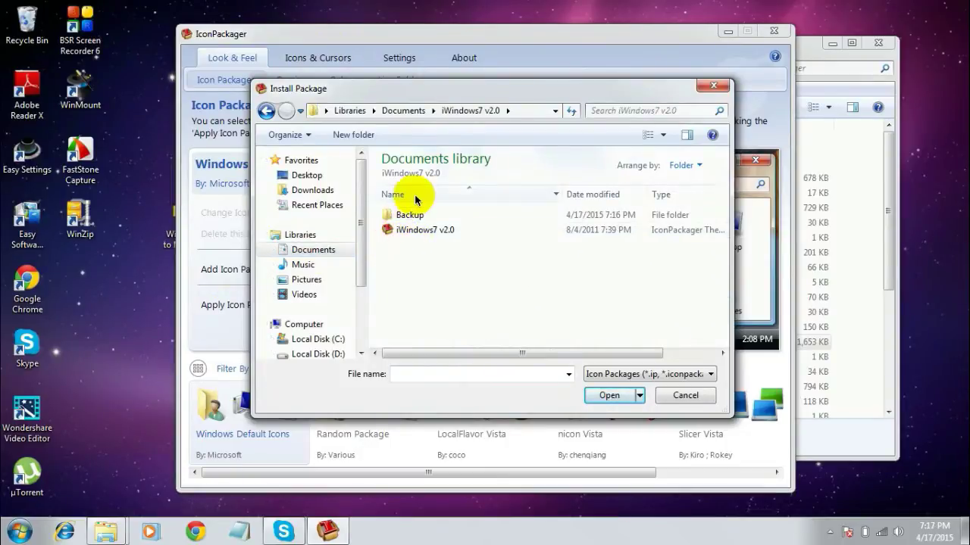
left_click(423, 229)
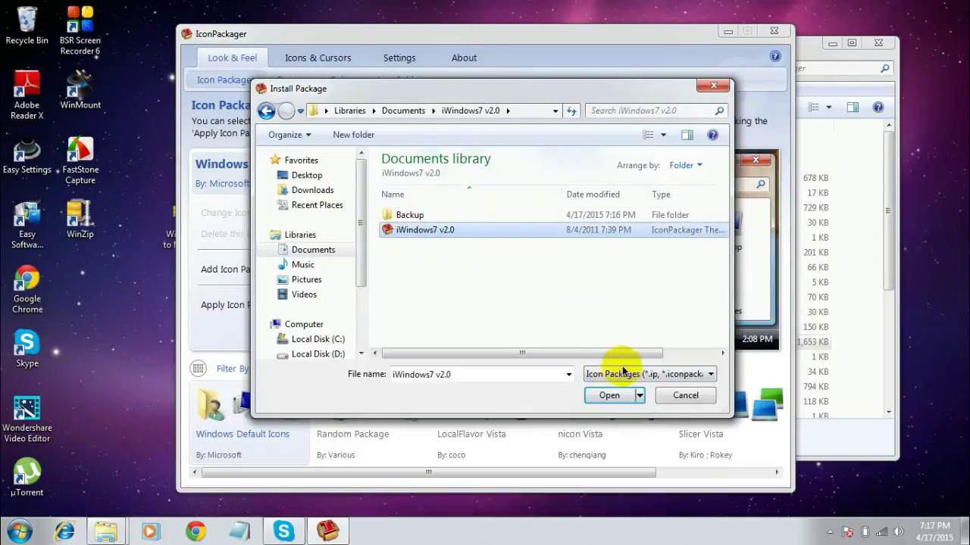
left_click(613, 395)
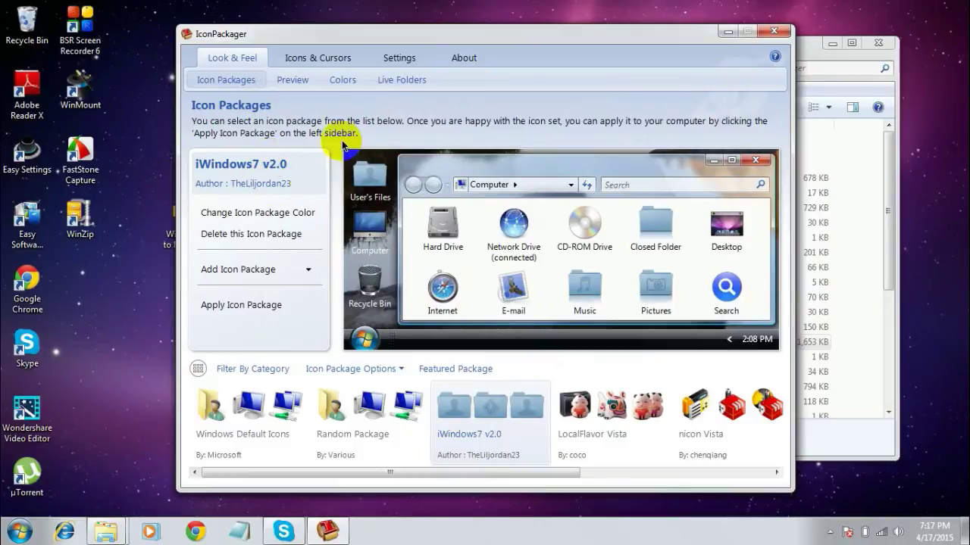
Step: Apply the iWindows7 v2.0 icon package to the computer
left_click_drag(330, 50, 275, 44)
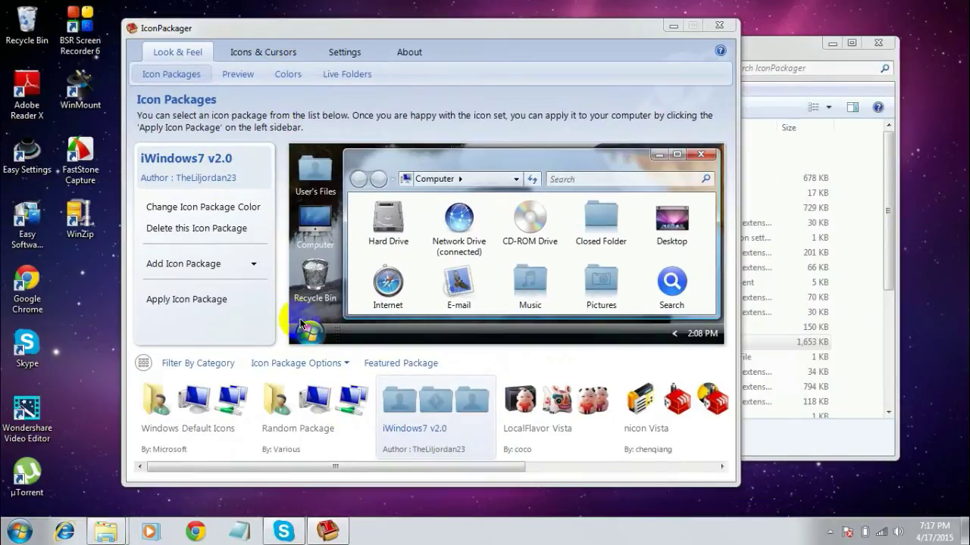
left_click(166, 302)
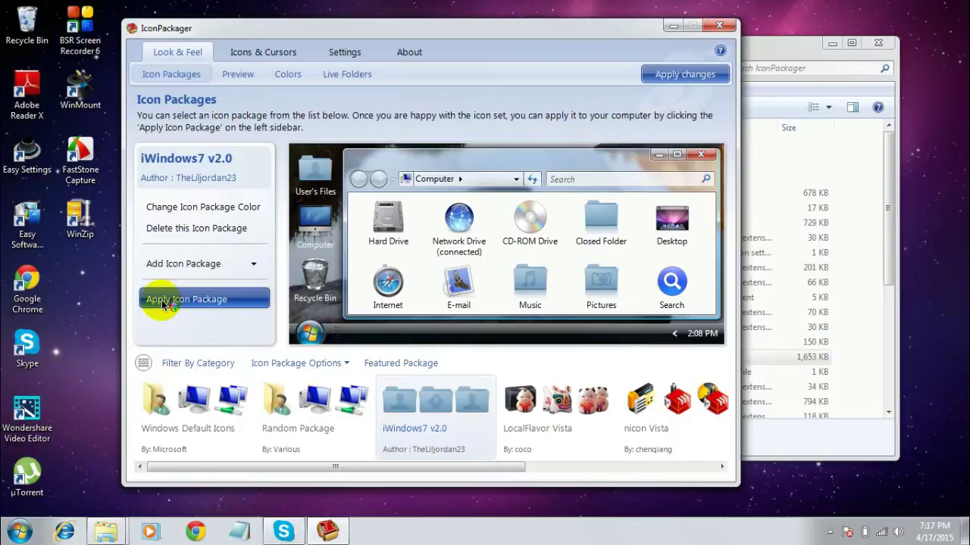
left_click(162, 302)
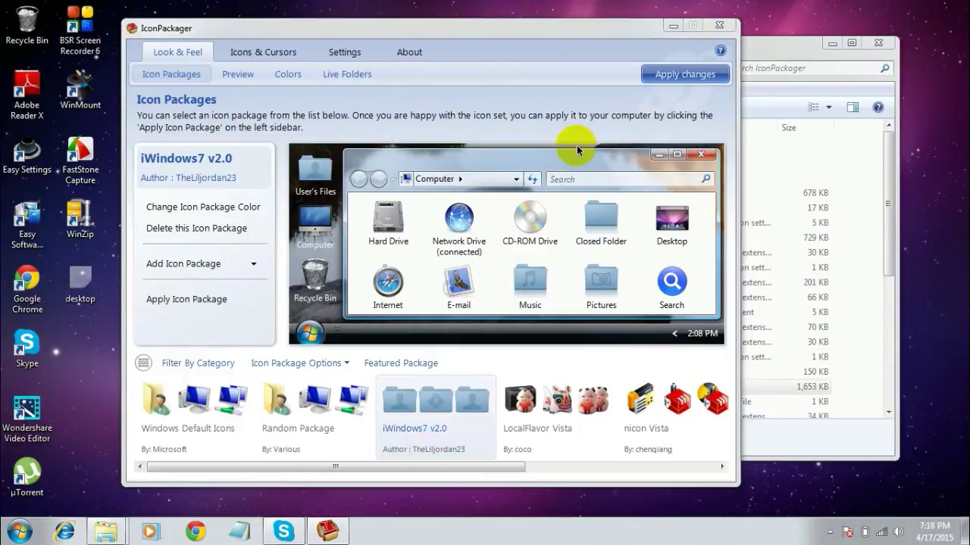
Step: Minimize IconPackager and examine the new icons in the Computer view, then minimize that window
left_click(674, 25)
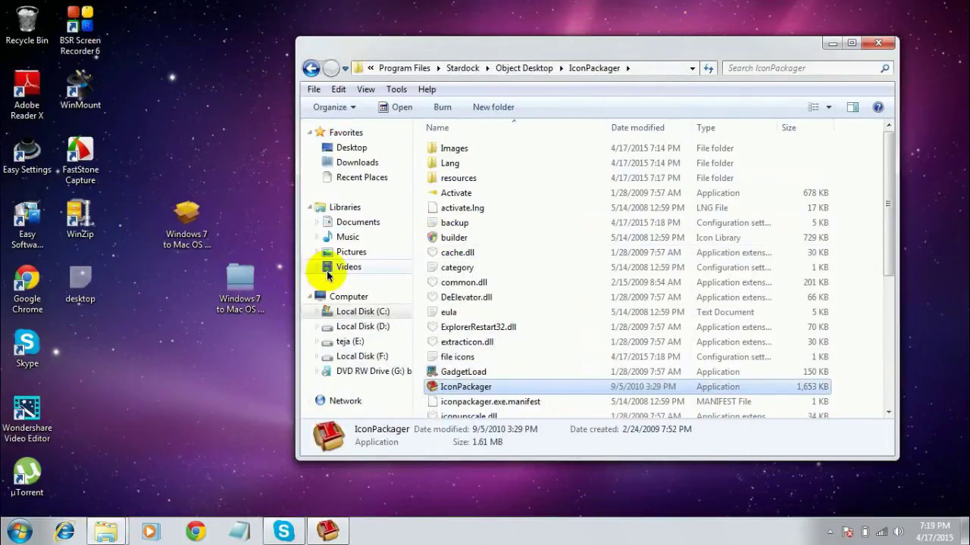
left_click(362, 297)
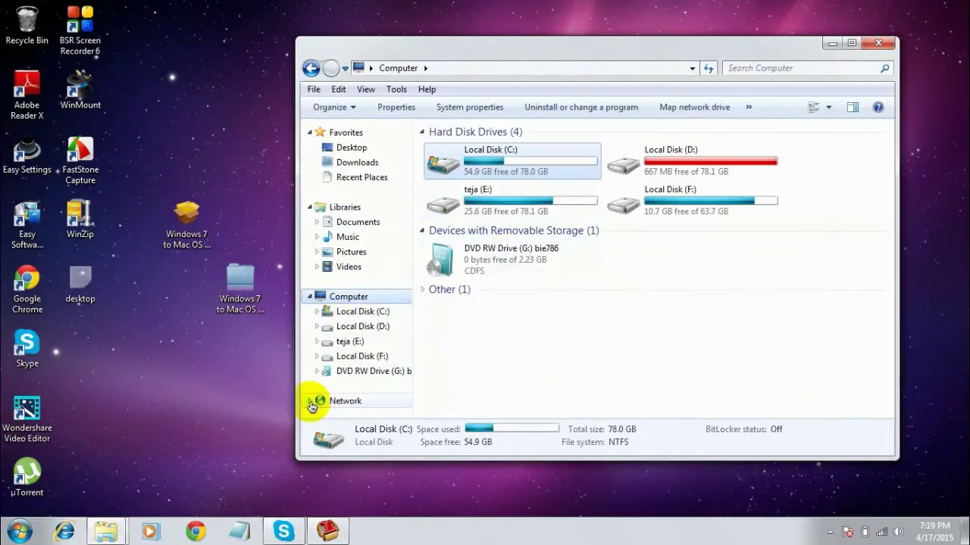
left_click(829, 44)
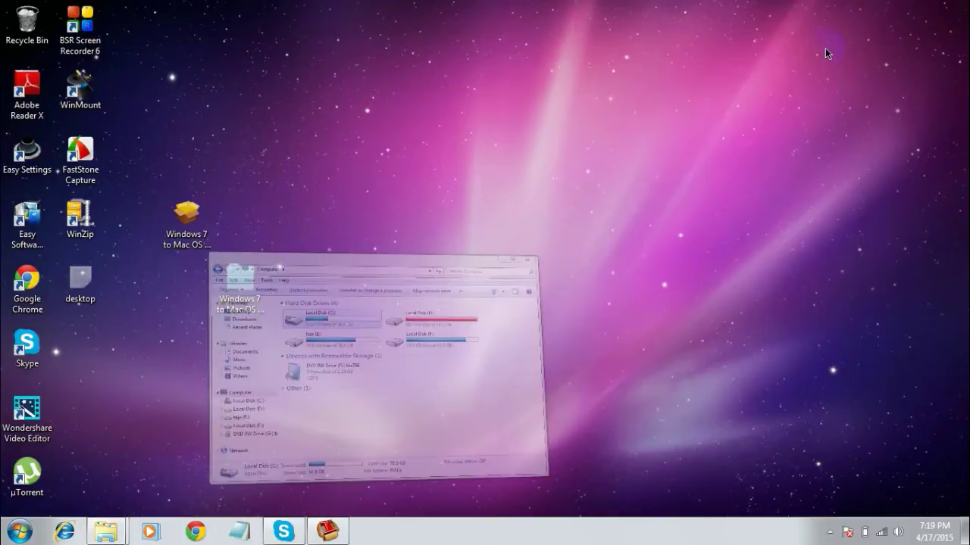
Step: Move the theme pack folder higher on the desktop, open its inner folder and select ObjectDock + Theme
left_click_drag(238, 304, 274, 174)
double_click(275, 175)
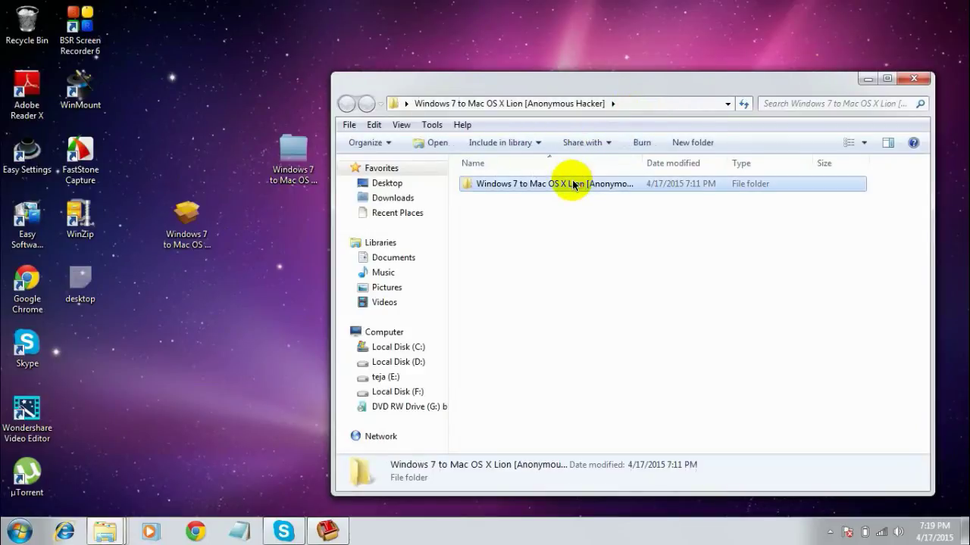
double_click(568, 183)
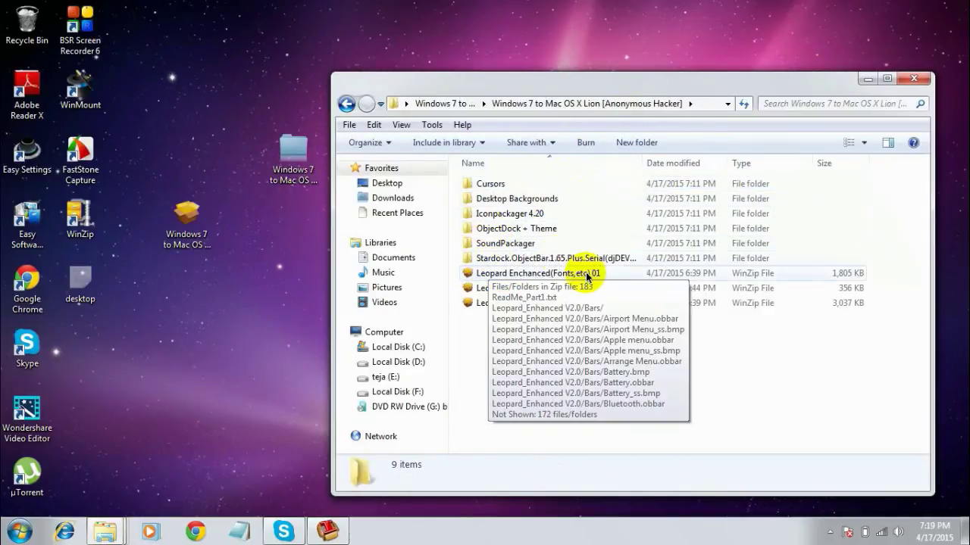
left_click(545, 234)
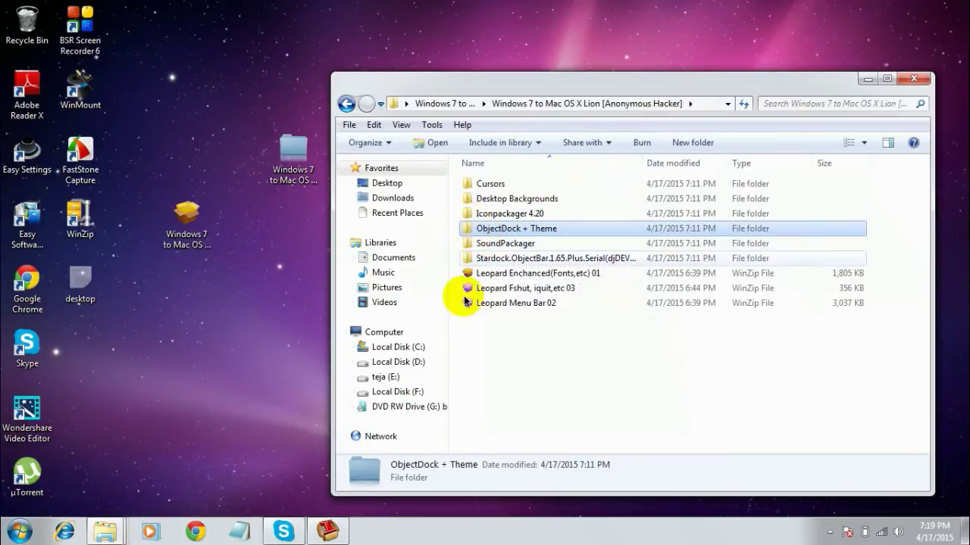
Step: Unlock the Windows taskbar
right_click(433, 535)
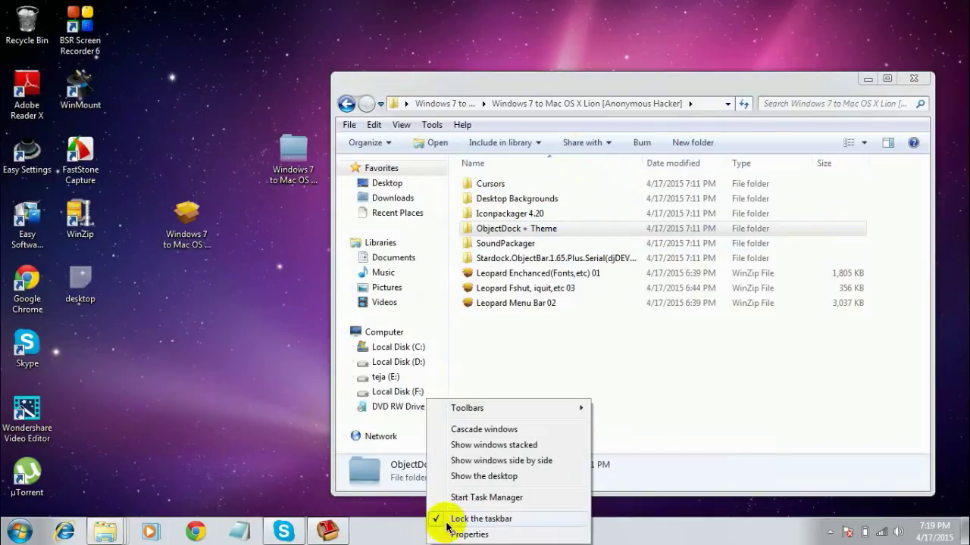
left_click(393, 529)
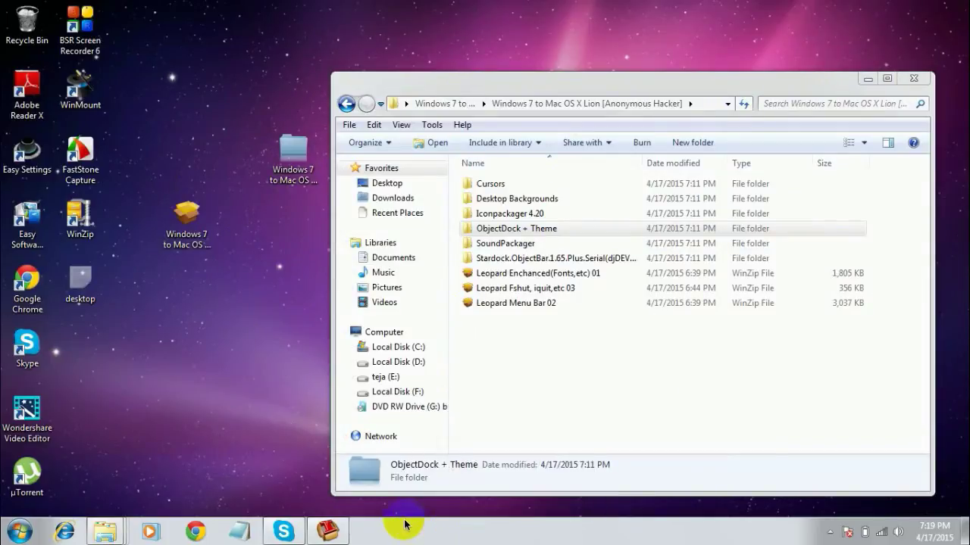
right_click(445, 534)
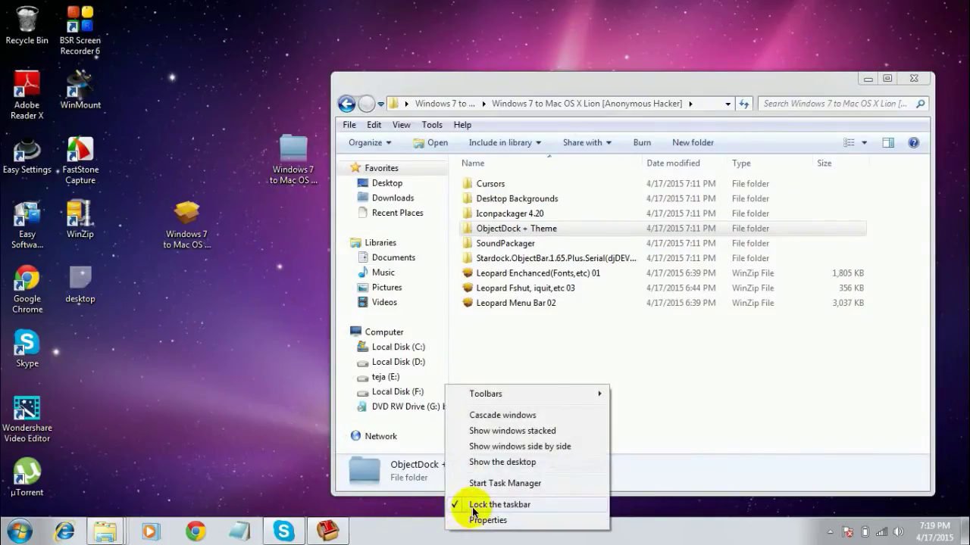
left_click(472, 508)
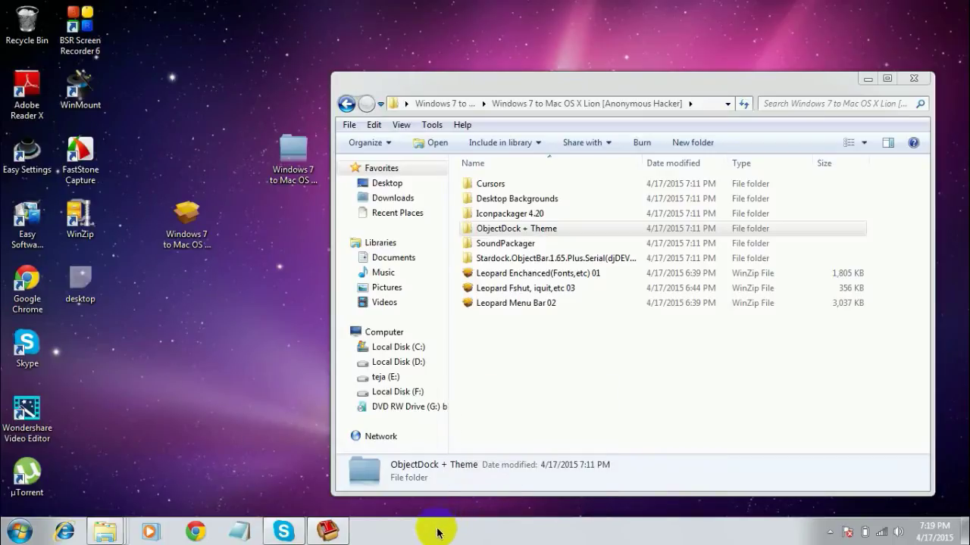
Step: Set the taskbar location on screen to Top in the Taskbar and Start Menu Properties and apply the change
right_click(437, 533)
left_click(457, 519)
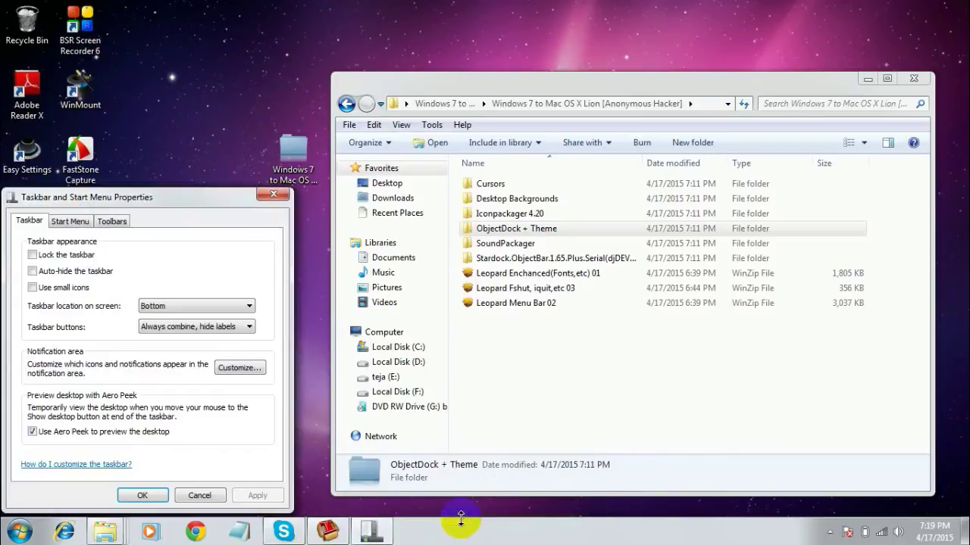
left_click(189, 308)
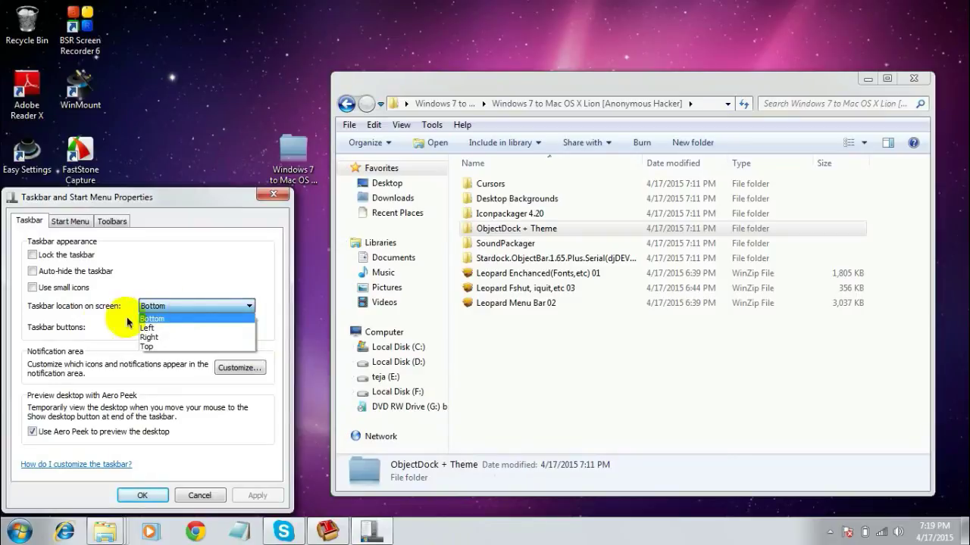
left_click(184, 346)
left_click(256, 496)
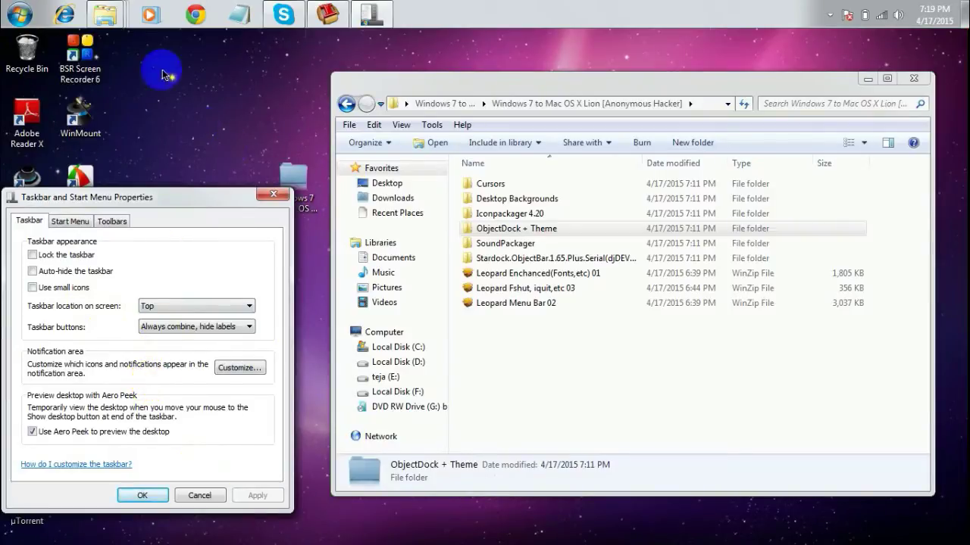
left_click(125, 496)
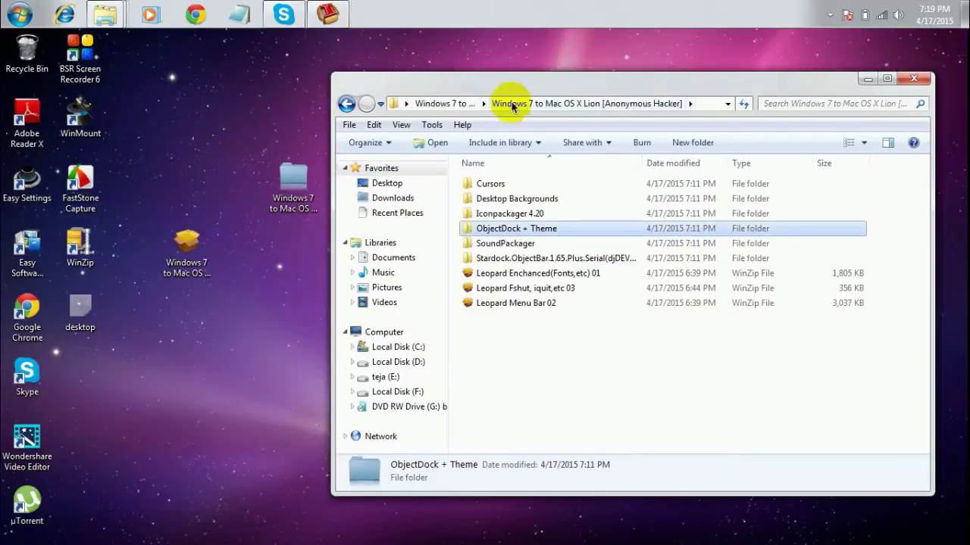
Step: Maximize the theme pack window and open the ObjectDock + Theme folder
double_click(549, 77)
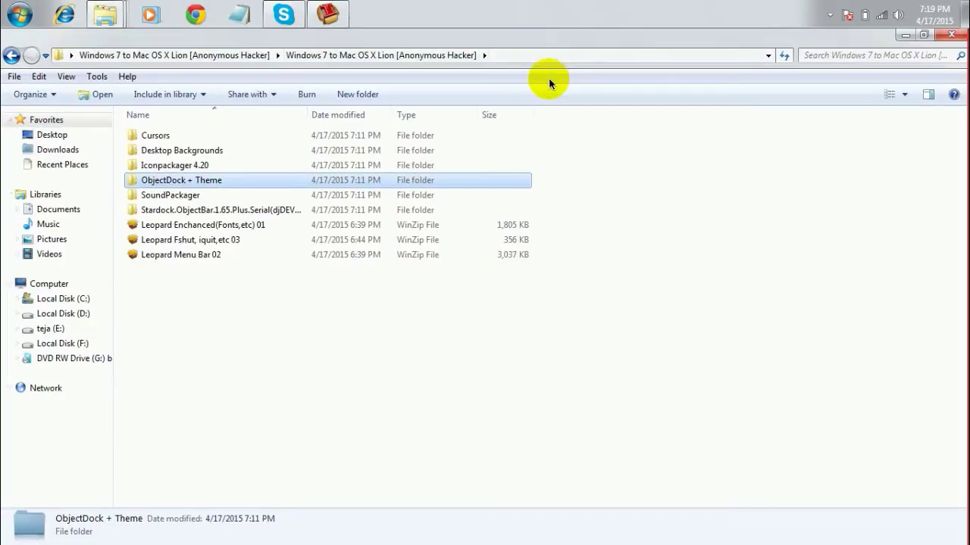
double_click(201, 182)
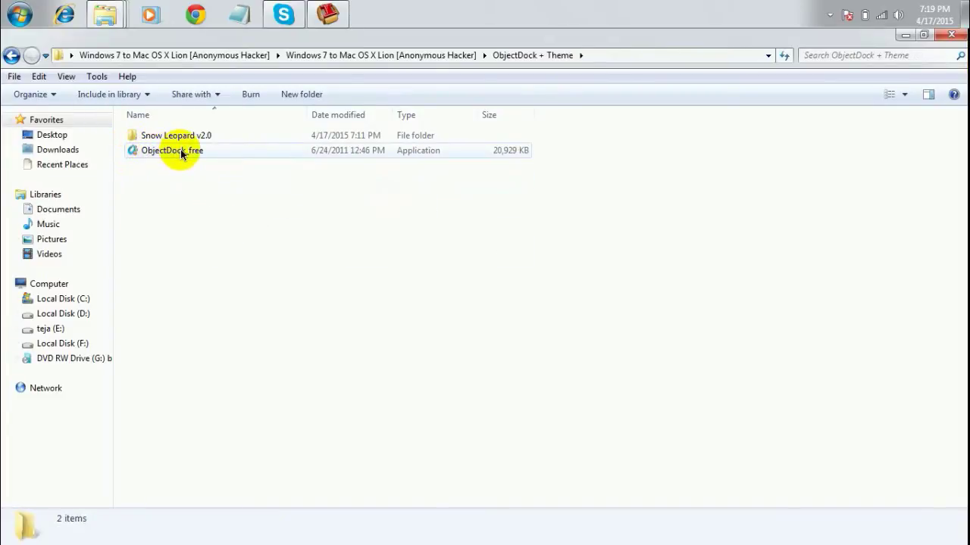
Step: Install ObjectDock Free in C:\Program Files\Stardock\ObjectDockFree, accepting the license terms and leaving Run ObjectDock Free now unchecked at completion
double_click(182, 153)
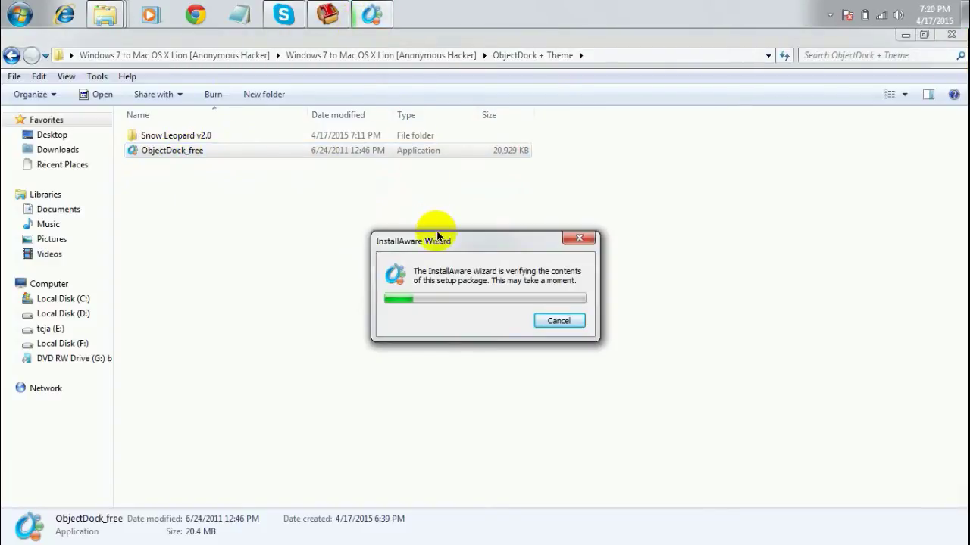
left_click(581, 394)
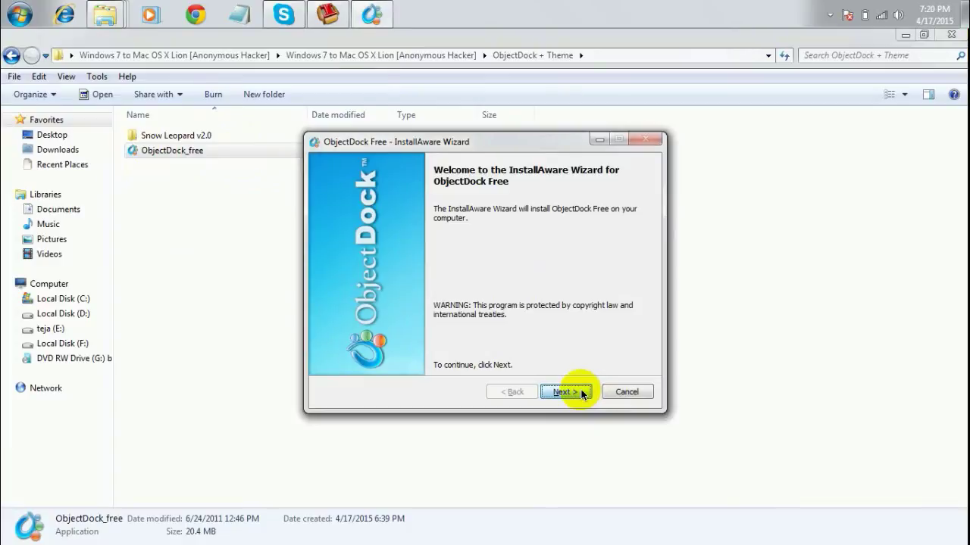
left_click(464, 360)
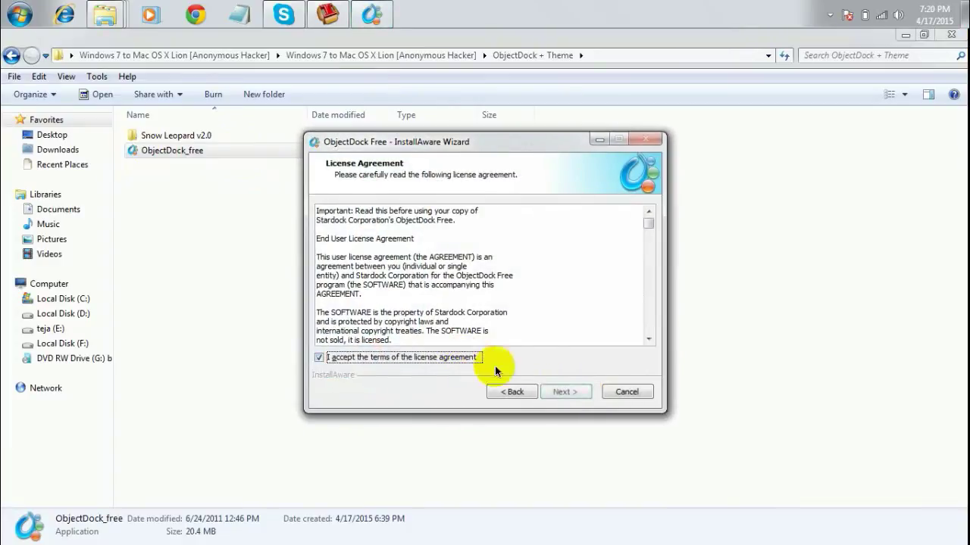
left_click(567, 392)
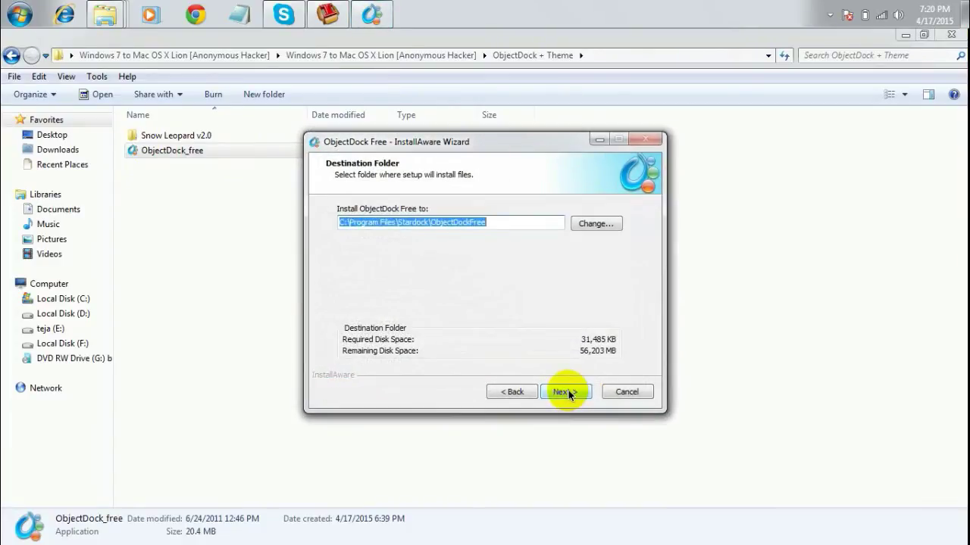
left_click(568, 392)
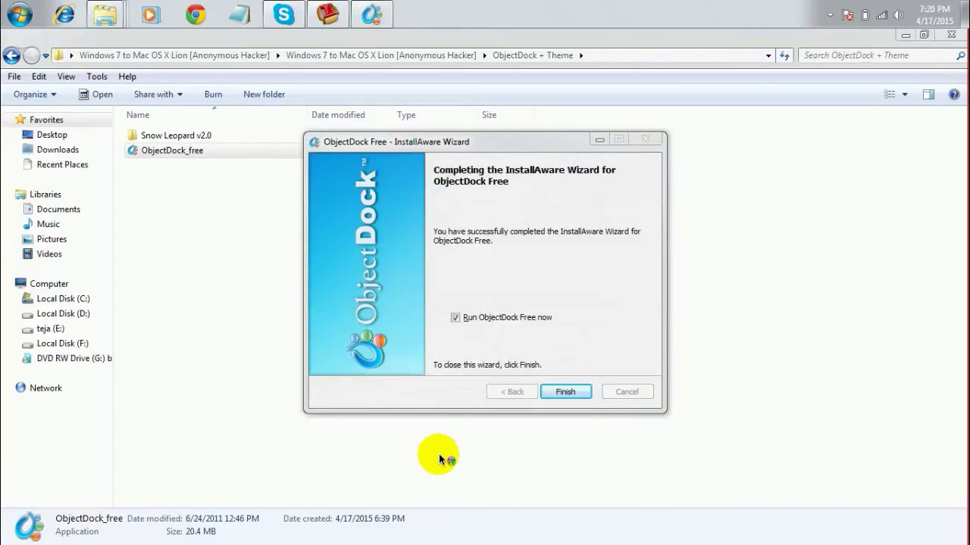
left_click(476, 317)
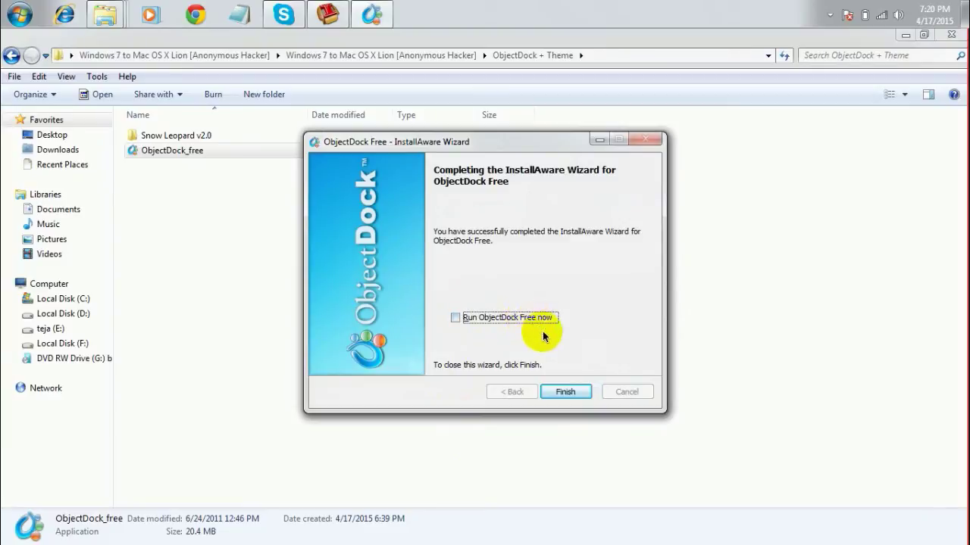
left_click(563, 391)
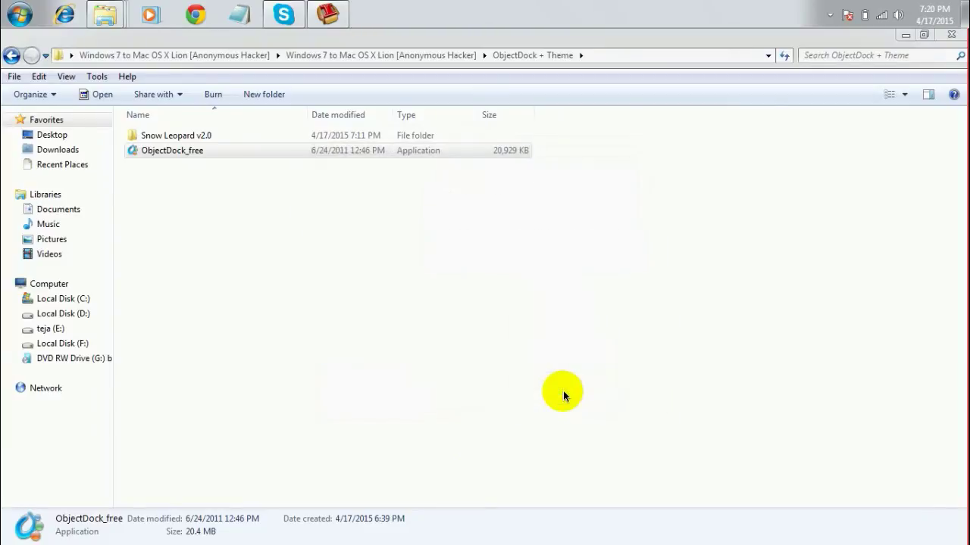
left_click(298, 135)
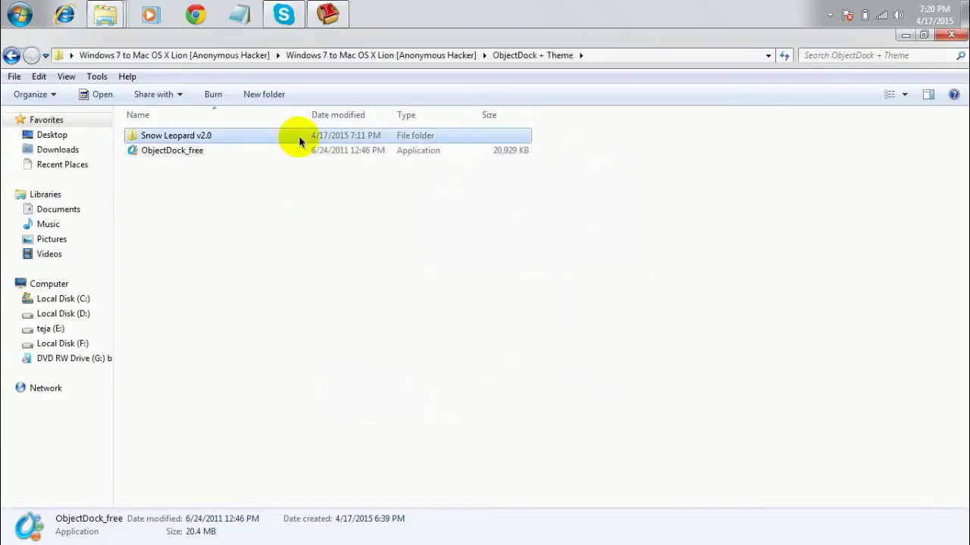
left_click(287, 149)
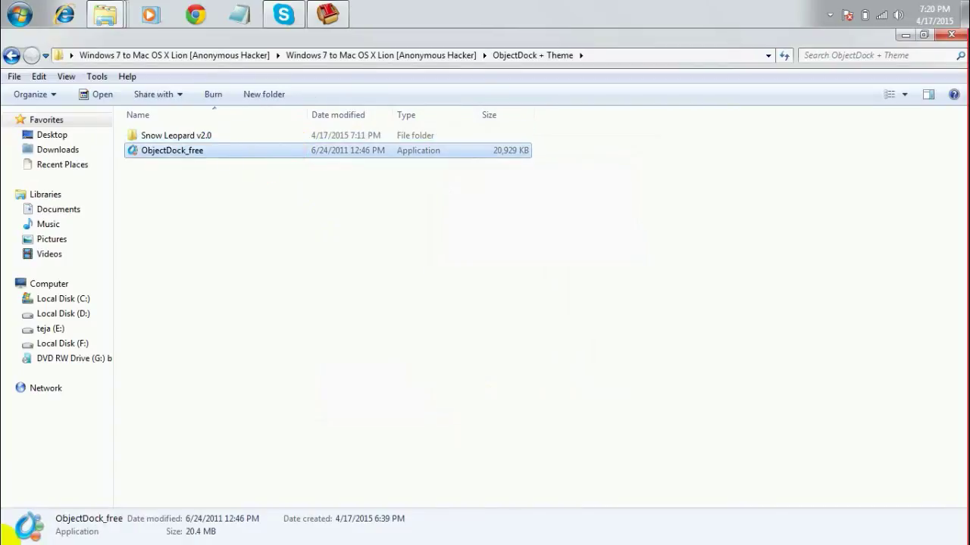
key("super")
type("start")
key("Escape")
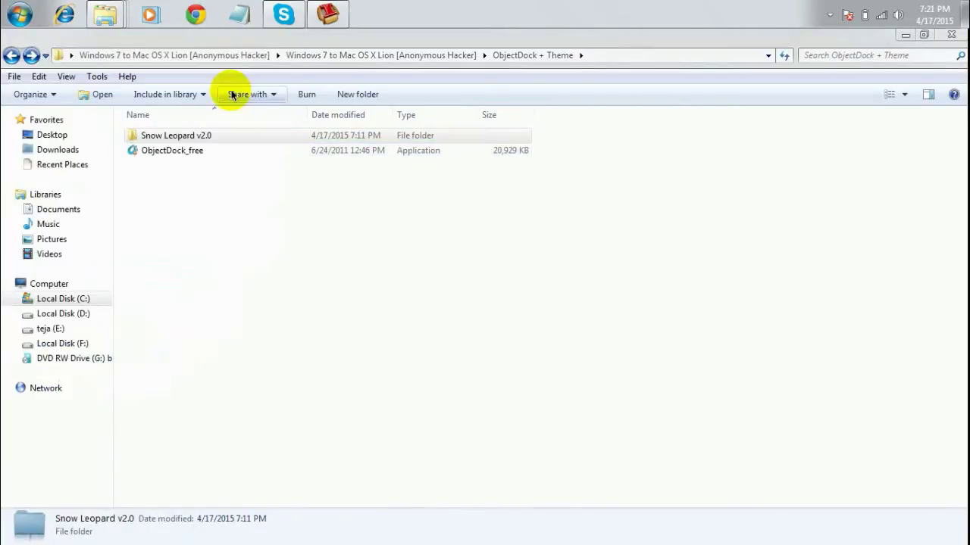
Step: Copy the Snow Leopard v2.0 folder from the ObjectDock + Theme folder
left_click(212, 133)
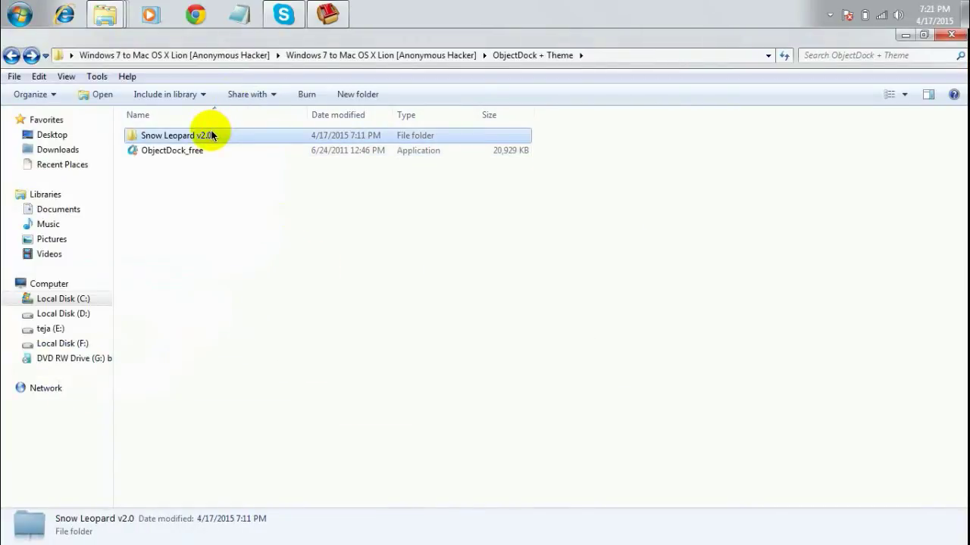
right_click(213, 134)
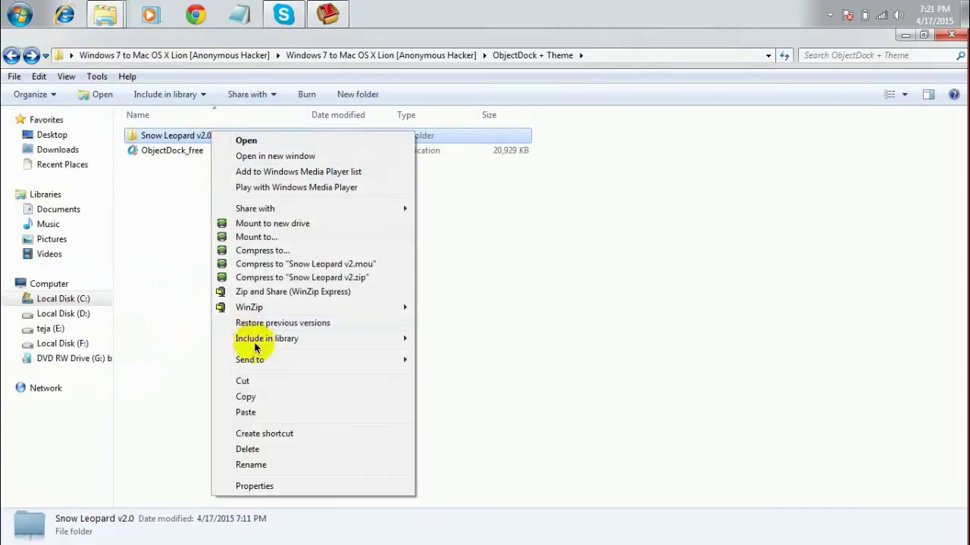
left_click(246, 397)
Step: Open the Zoomers folder under Program Files\Stardock\ObjectDockFree\Backgrounds on Local Disk (C:)
left_click(30, 298)
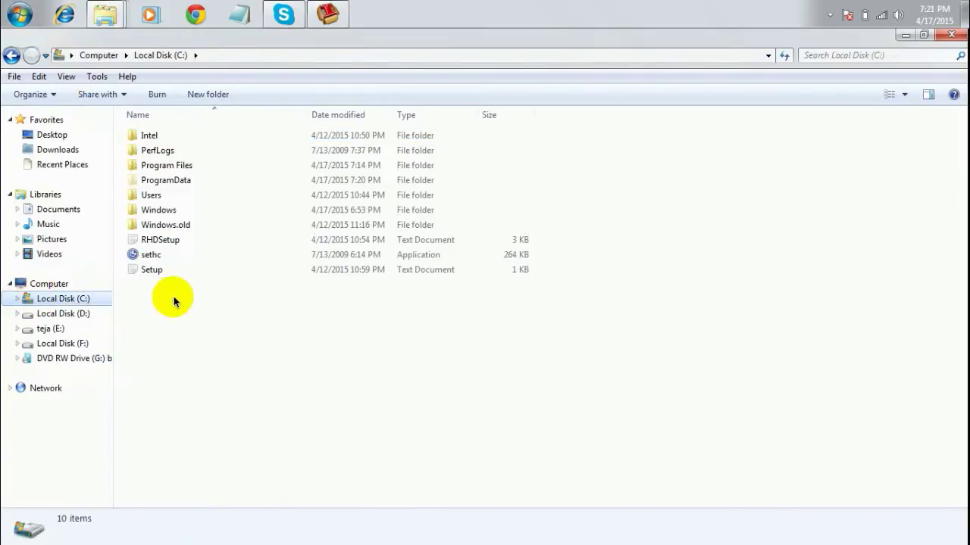
left_click(154, 168)
double_click(154, 169)
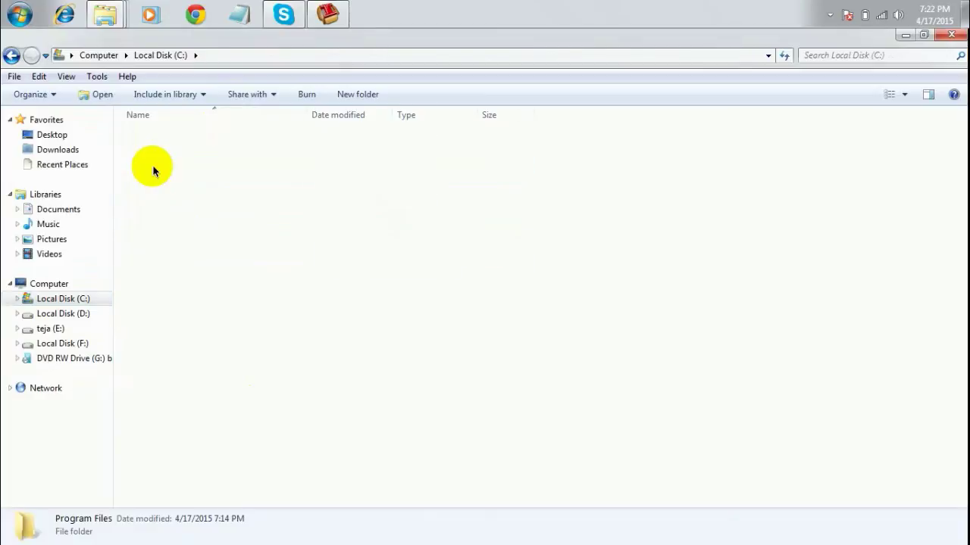
type("st")
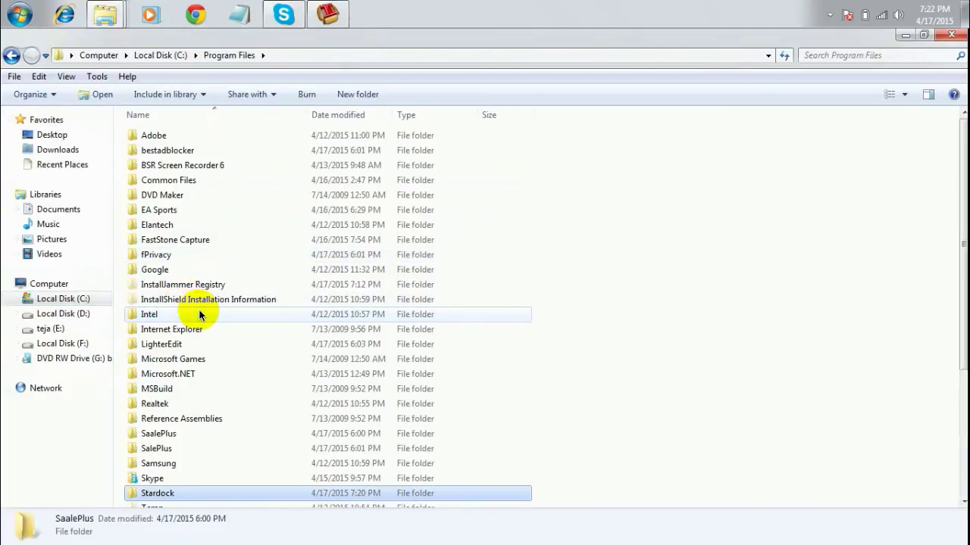
key("Return")
left_click(187, 151)
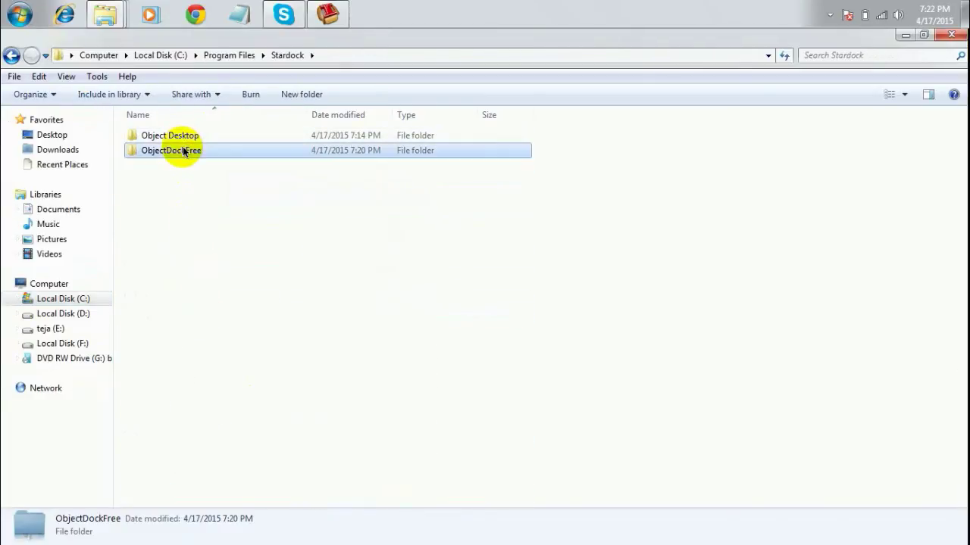
double_click(188, 152)
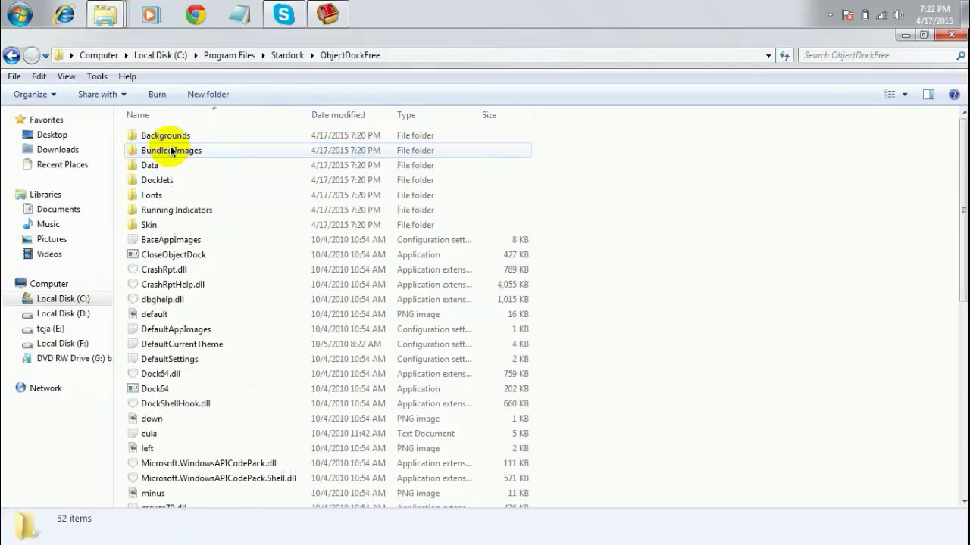
double_click(161, 137)
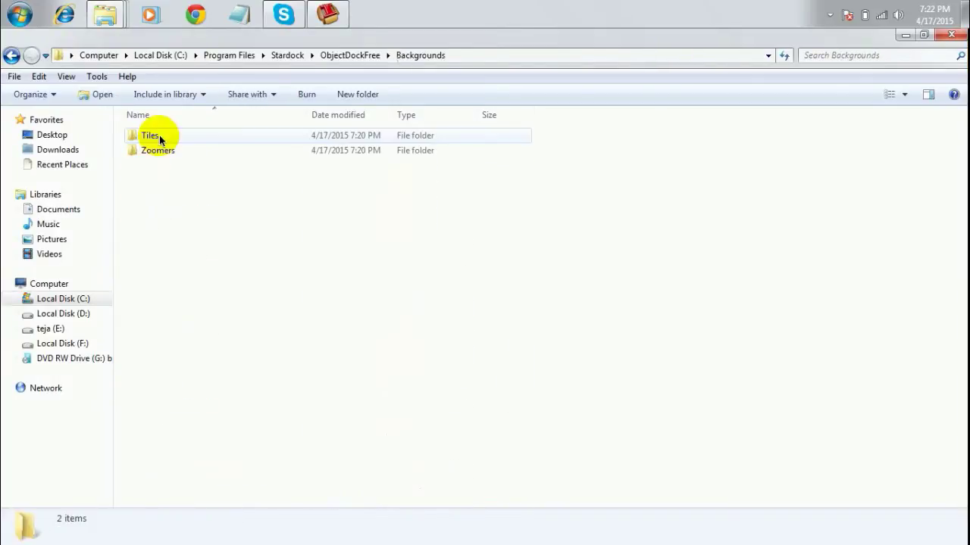
left_click(163, 151)
double_click(164, 151)
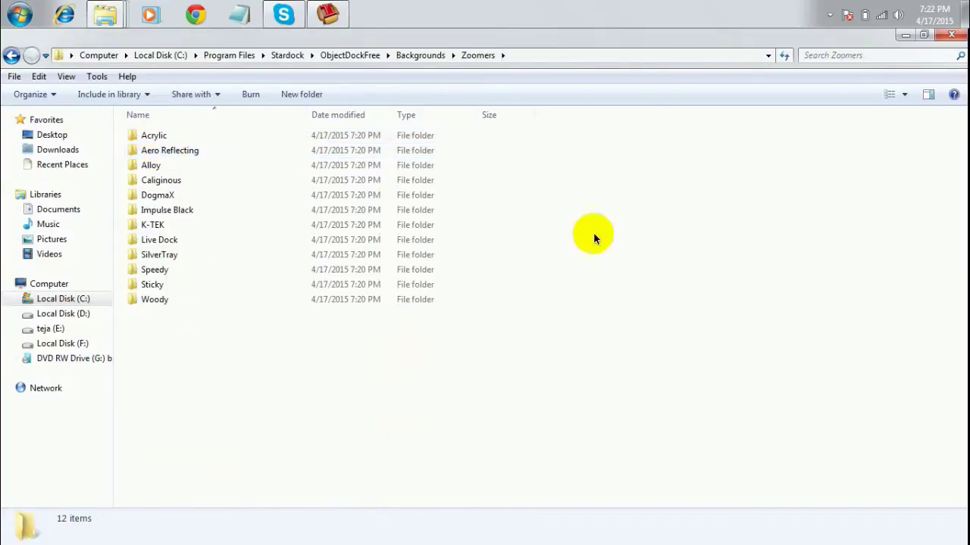
Step: Paste the copied Snow Leopard v2.0 folder into the Zoomers folder
right_click(660, 260)
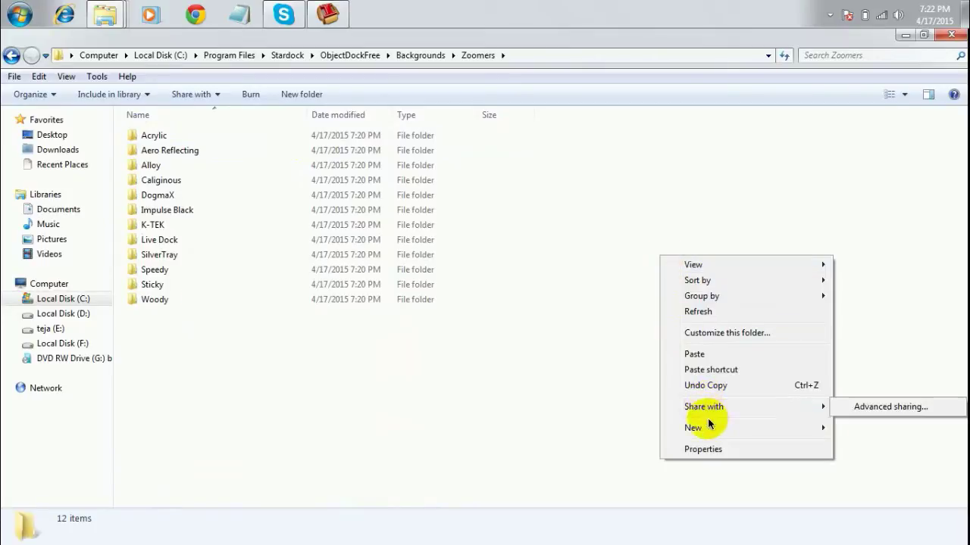
left_click(699, 356)
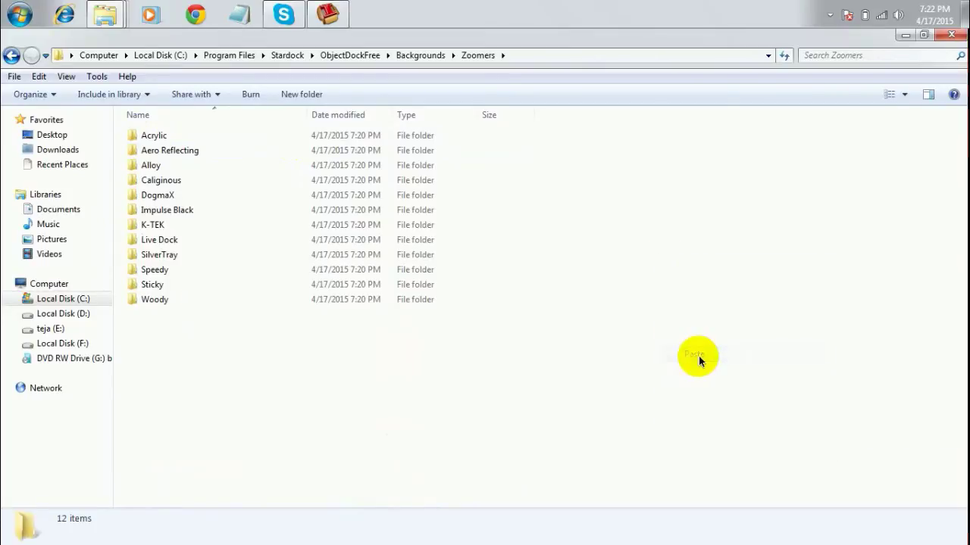
left_click(457, 357)
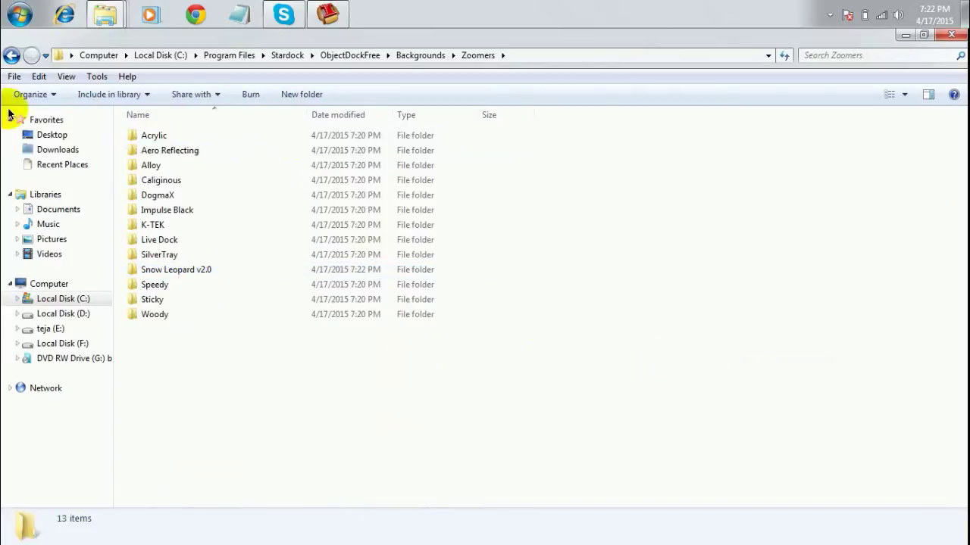
Step: Return to the ObjectDockFree folder and launch the ObjectDock application
left_click(12, 55)
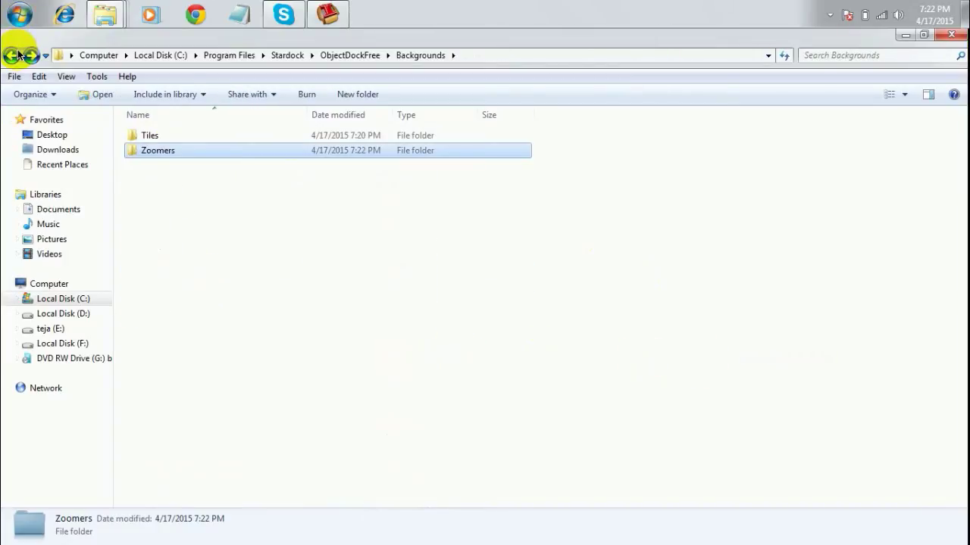
left_click(12, 54)
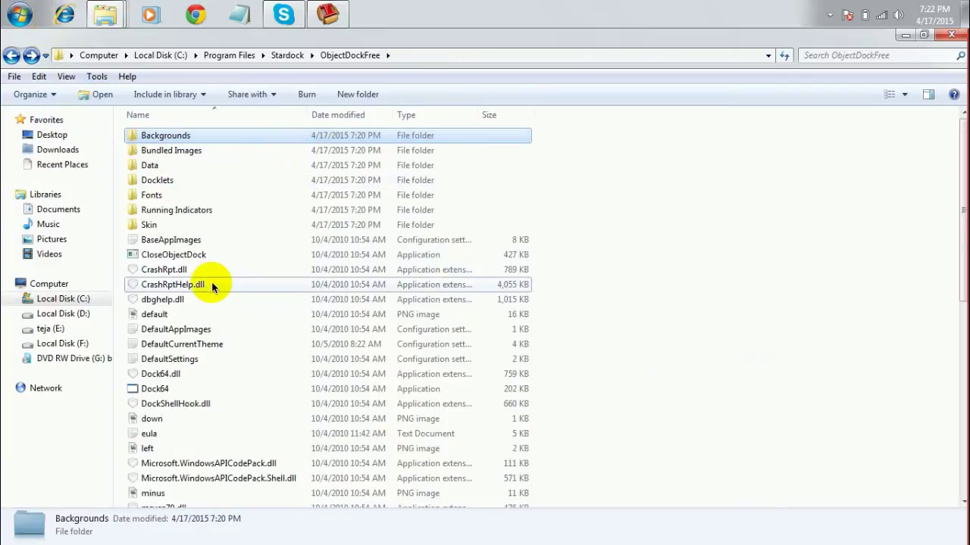
left_click(213, 283)
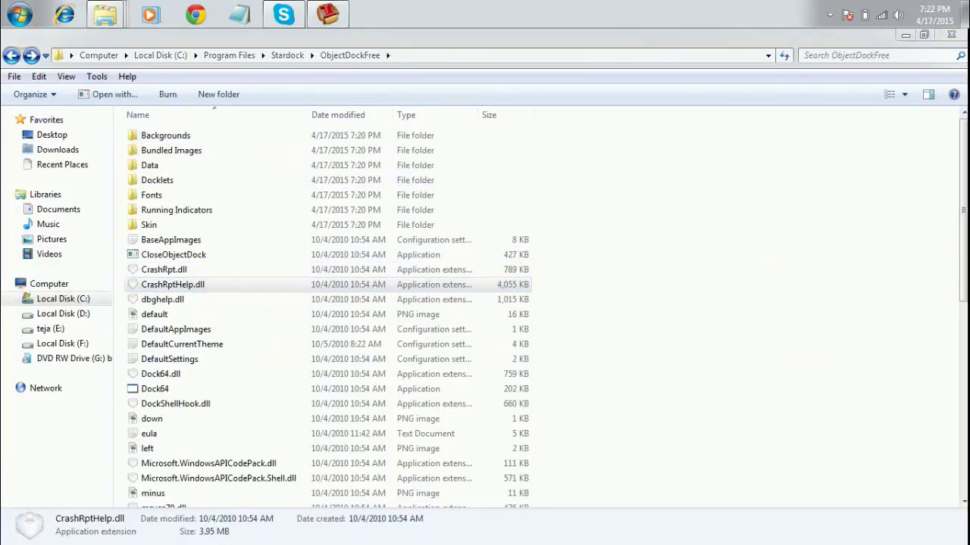
left_click_drag(964, 245, 962, 338)
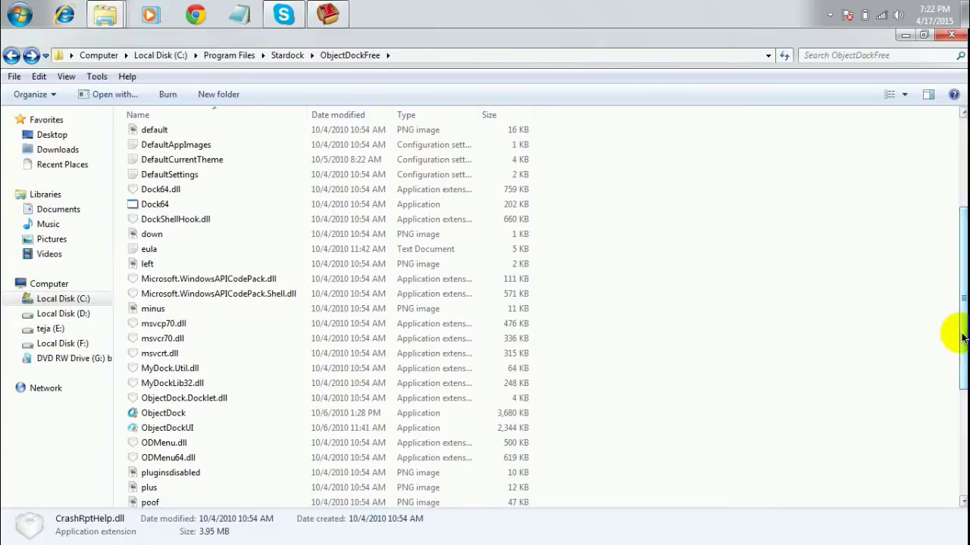
double_click(466, 419)
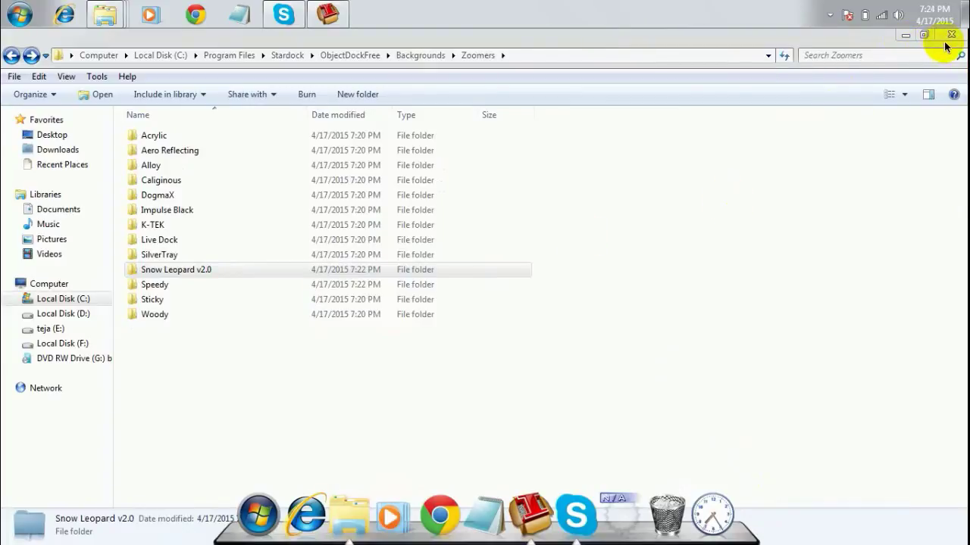
Step: Close the Zoomers window and open the inner Windows 7 to Mac OS X Lion folder of the theme pack from the desktop
left_click(952, 34)
double_click(290, 209)
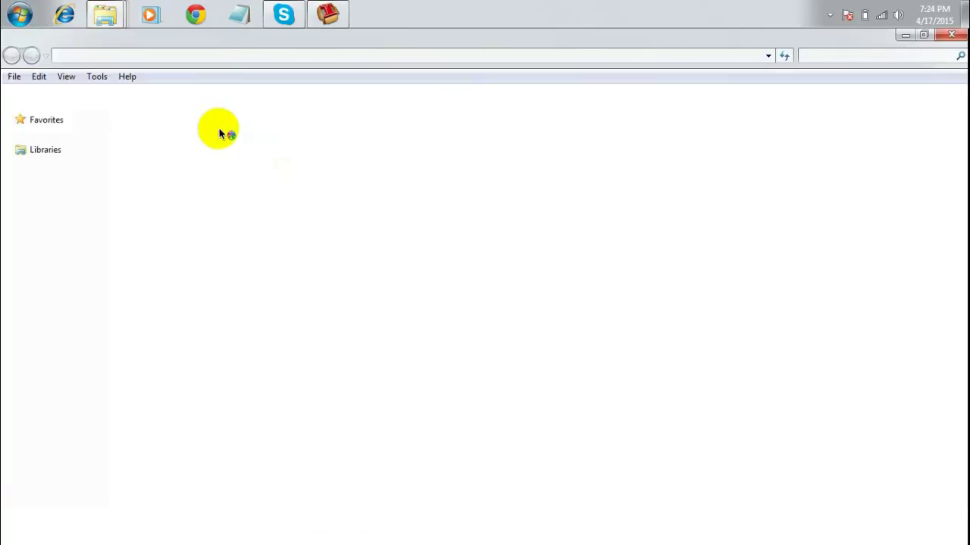
double_click(220, 134)
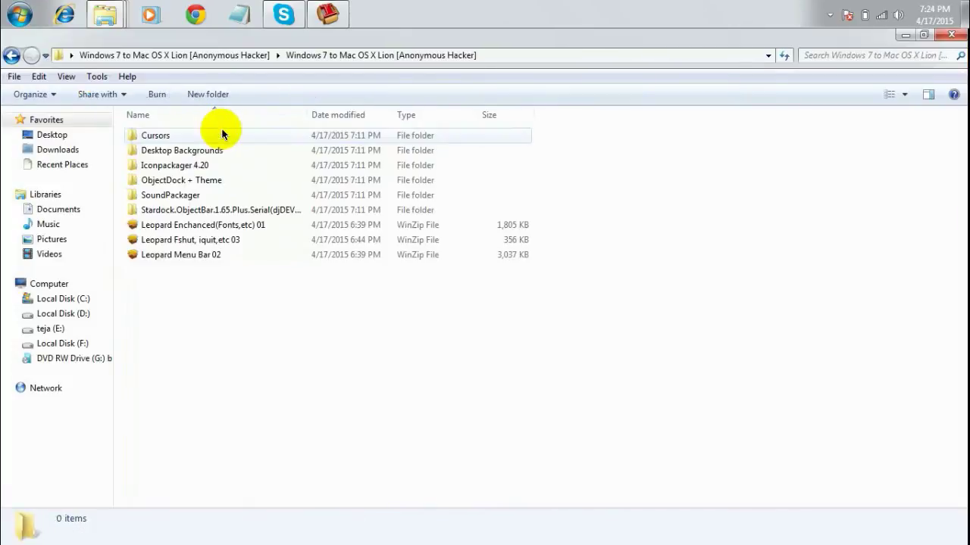
Step: Open the theme pack's SoundPackager folder and the SoundPackager subfolder inside it
left_click(154, 139)
left_click(164, 156)
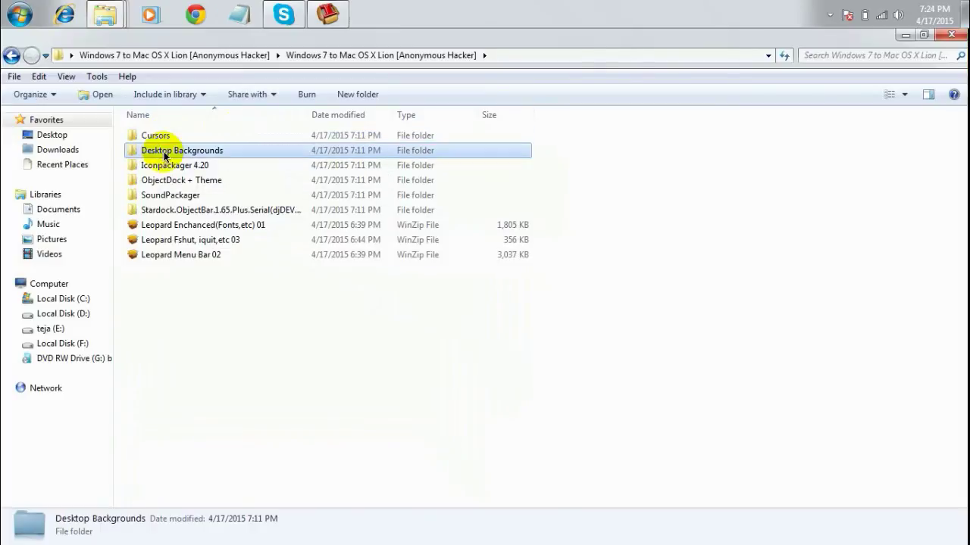
left_click(179, 168)
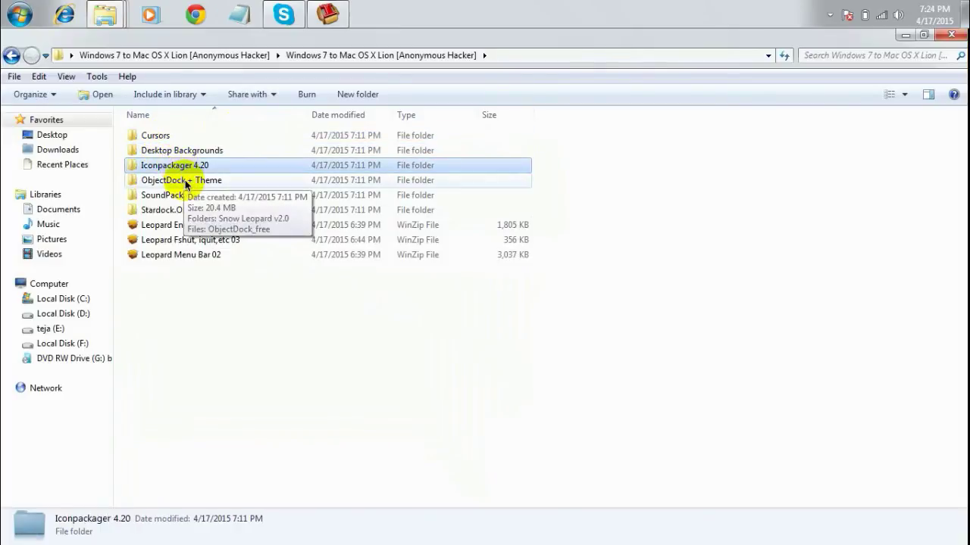
left_click(186, 182)
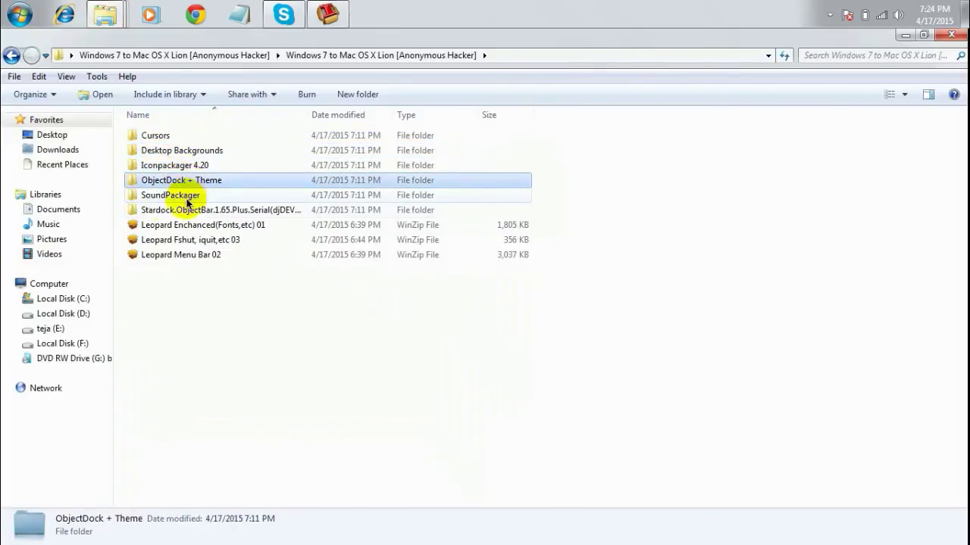
left_click(146, 197)
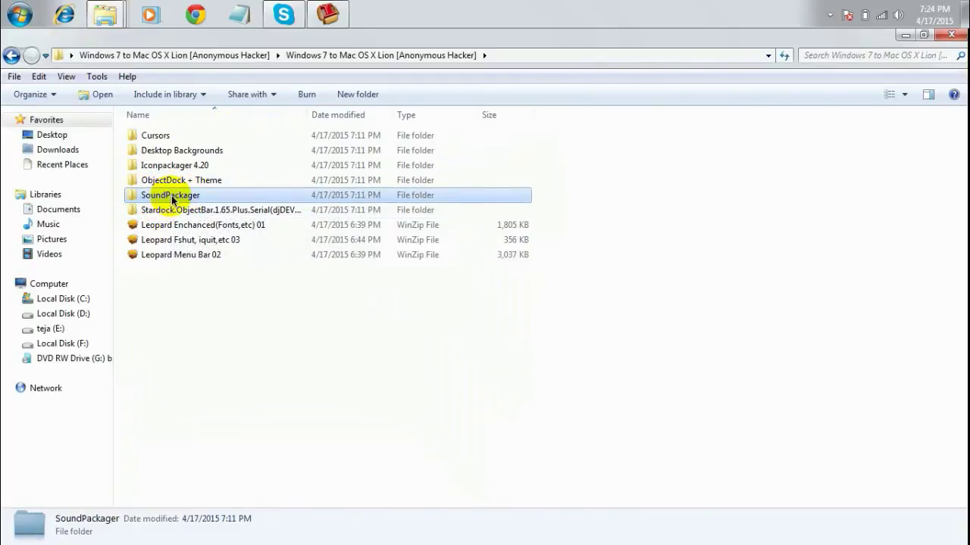
double_click(171, 196)
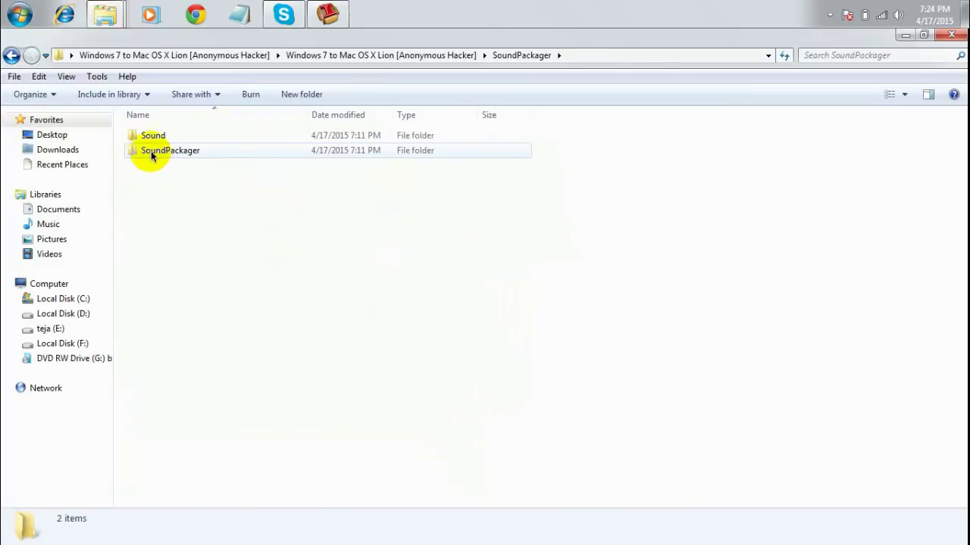
left_click(151, 151)
double_click(150, 151)
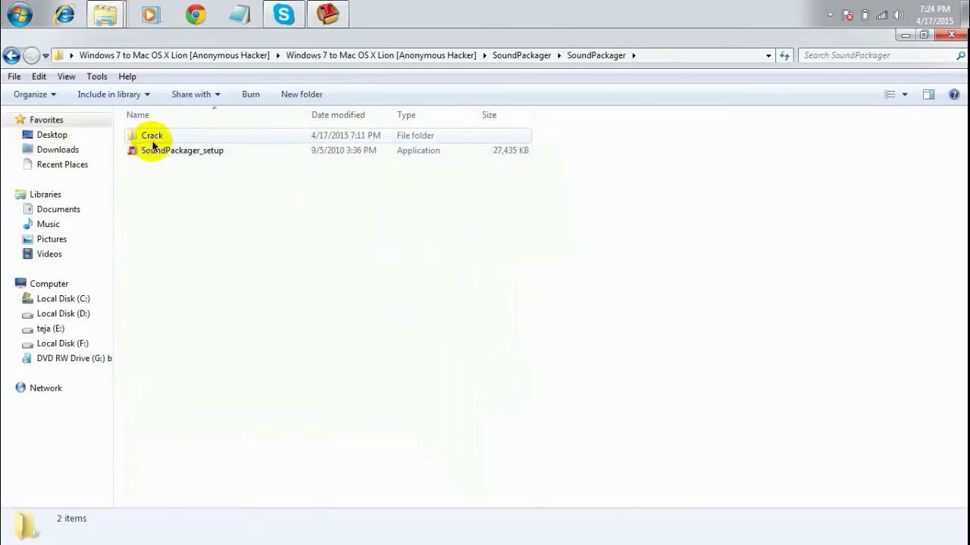
Step: Install SoundPackager from SoundPackager_setup, accepting the license and the default folders, and finish with Run SoundPackager now turned off
left_click(191, 157)
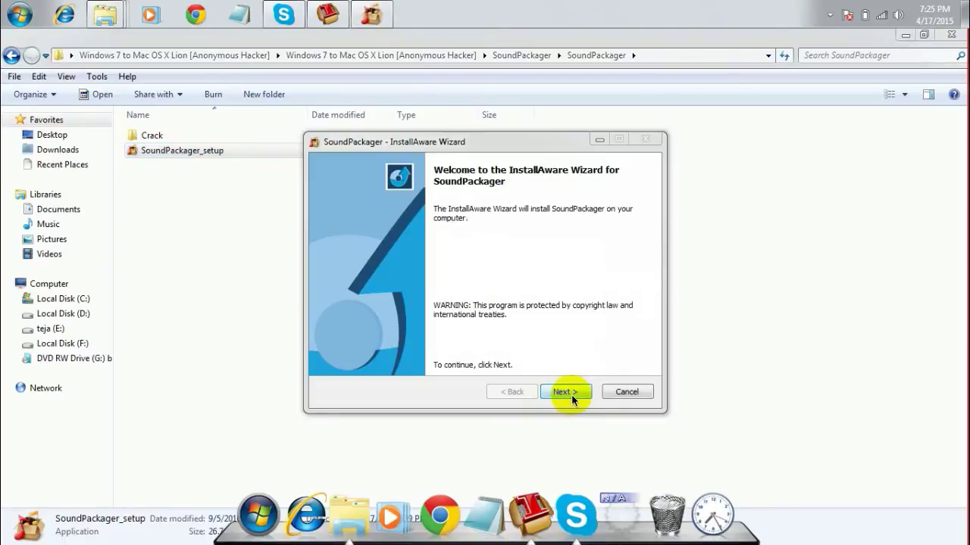
left_click(577, 400)
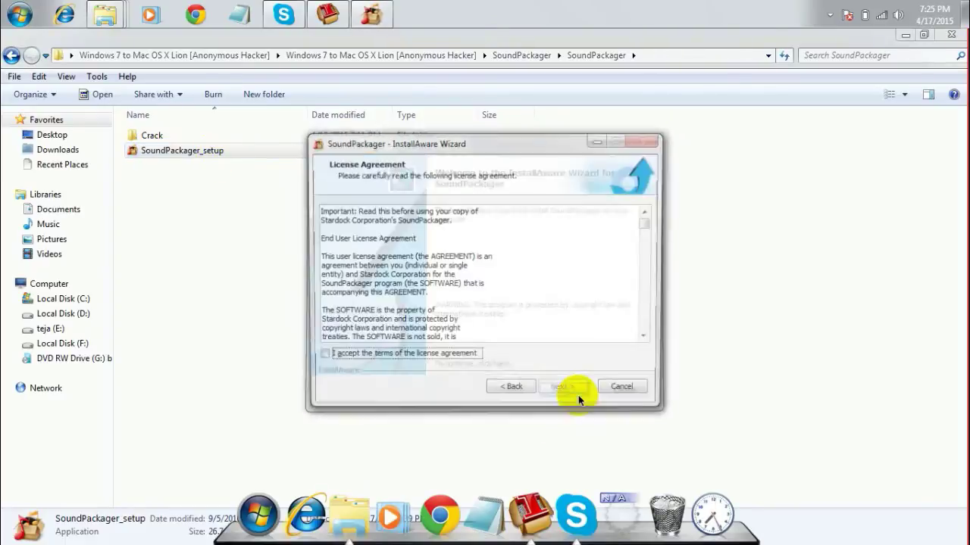
left_click(552, 391)
left_click(550, 392)
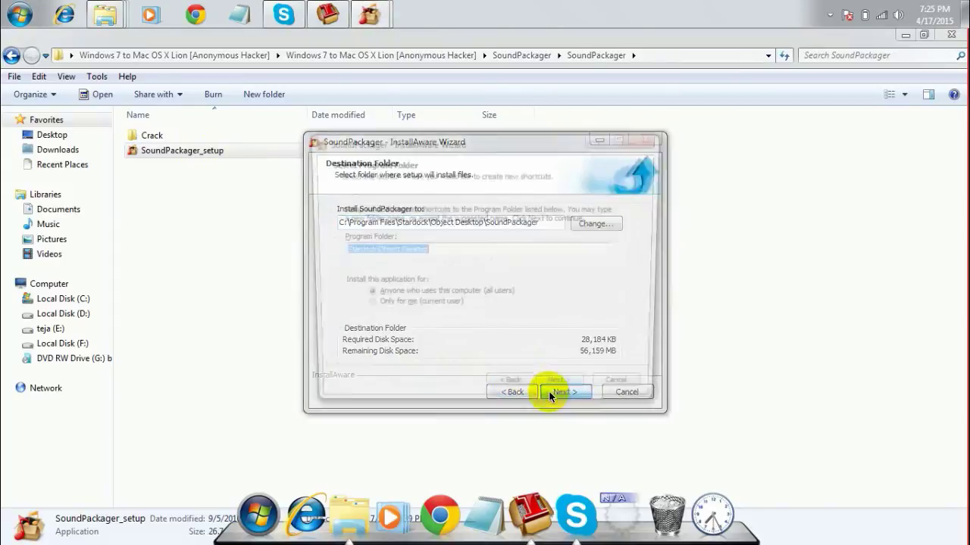
left_click(550, 392)
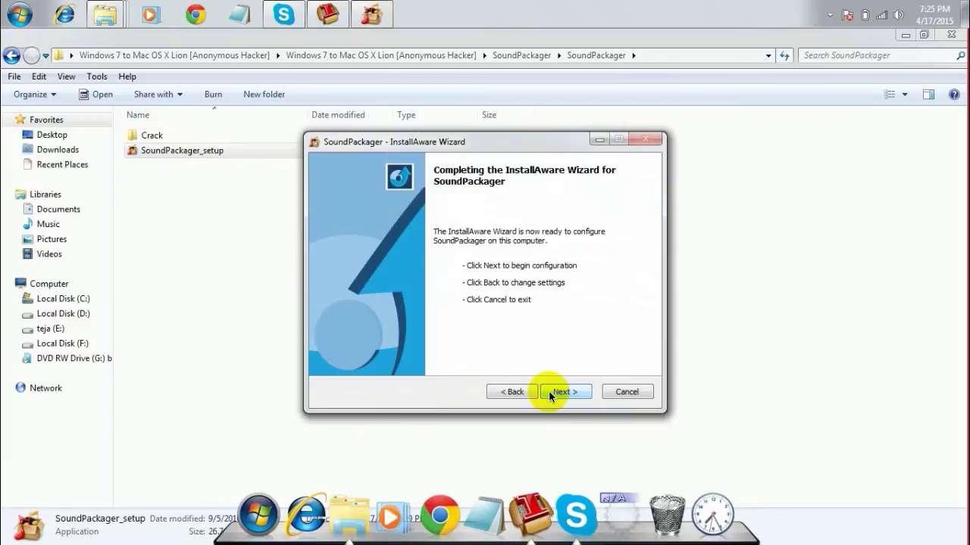
left_click(565, 391)
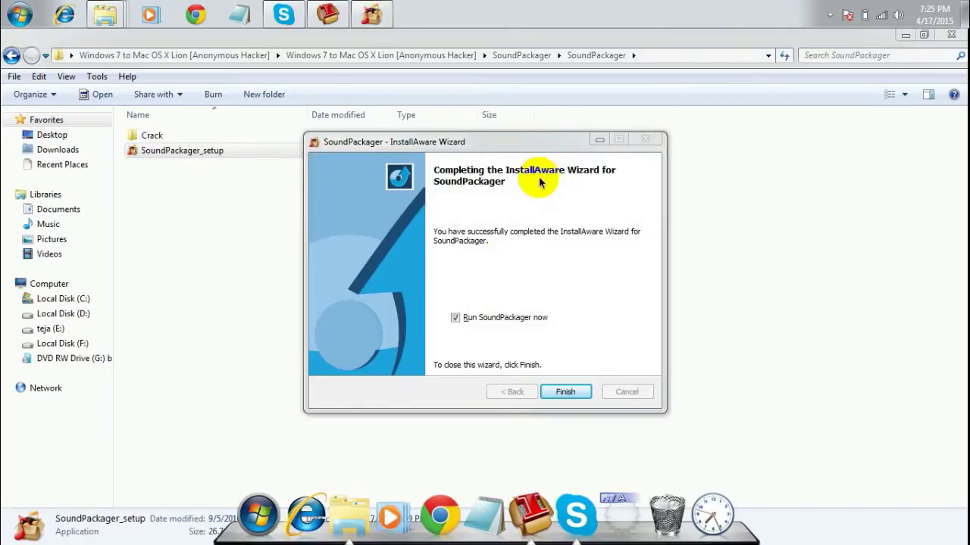
left_click(455, 318)
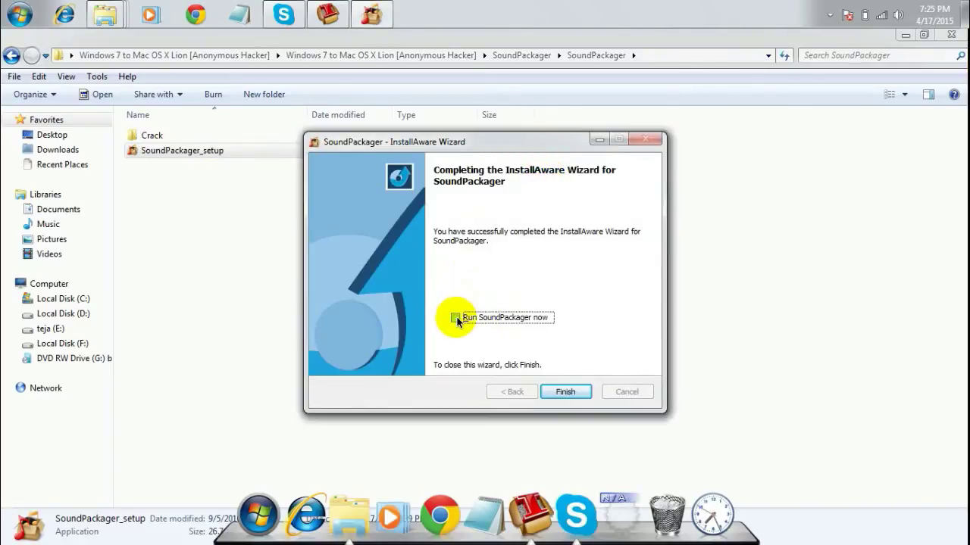
left_click(562, 392)
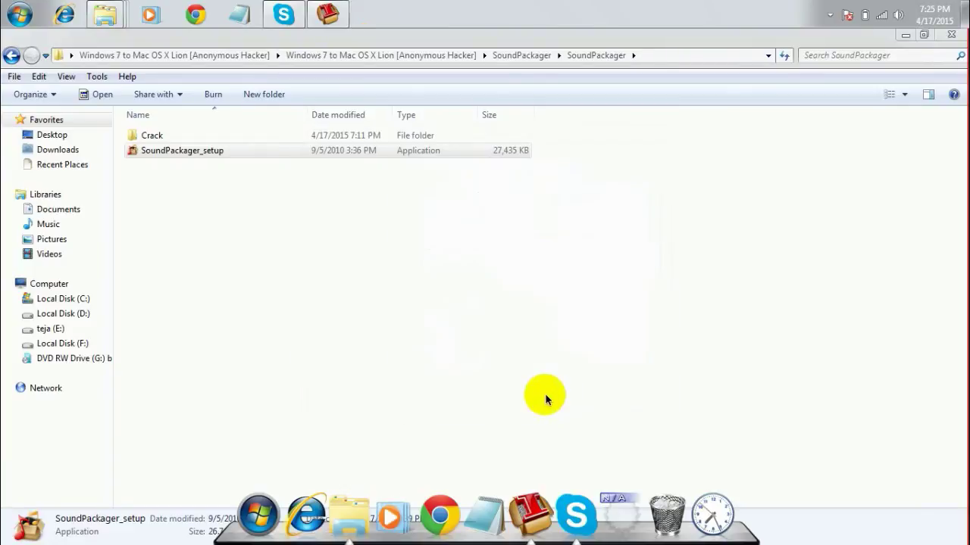
Step: Open the Crack folder and copy the SoundPackager application file
double_click(213, 137)
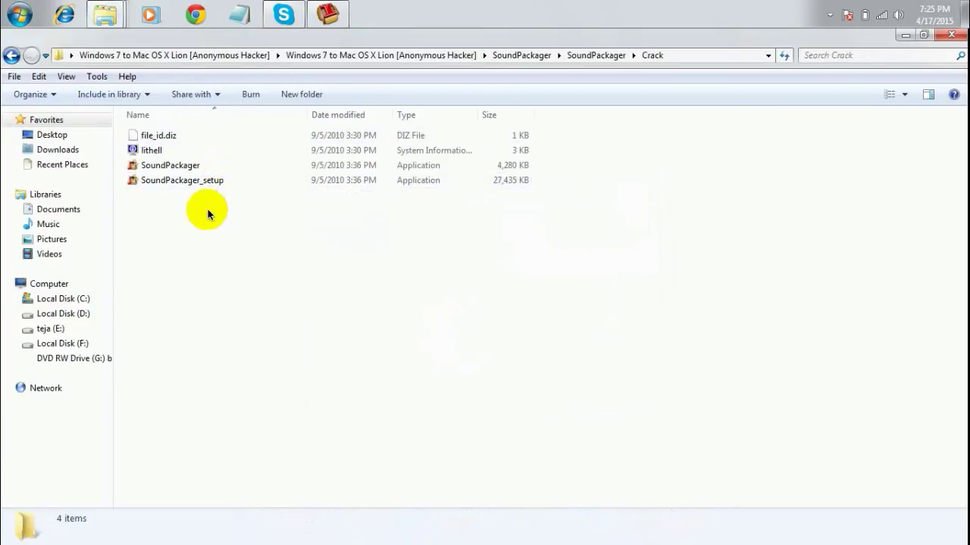
left_click(172, 180)
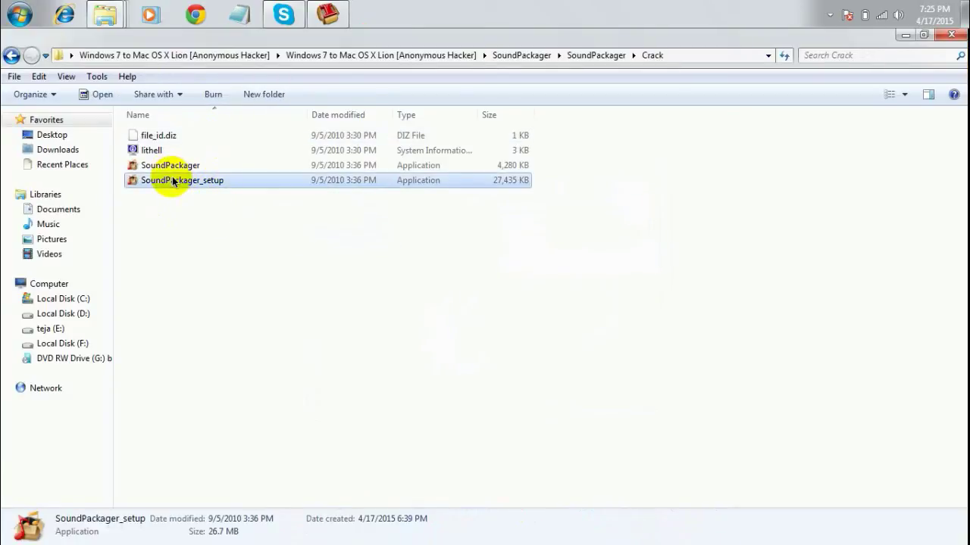
left_click(168, 170)
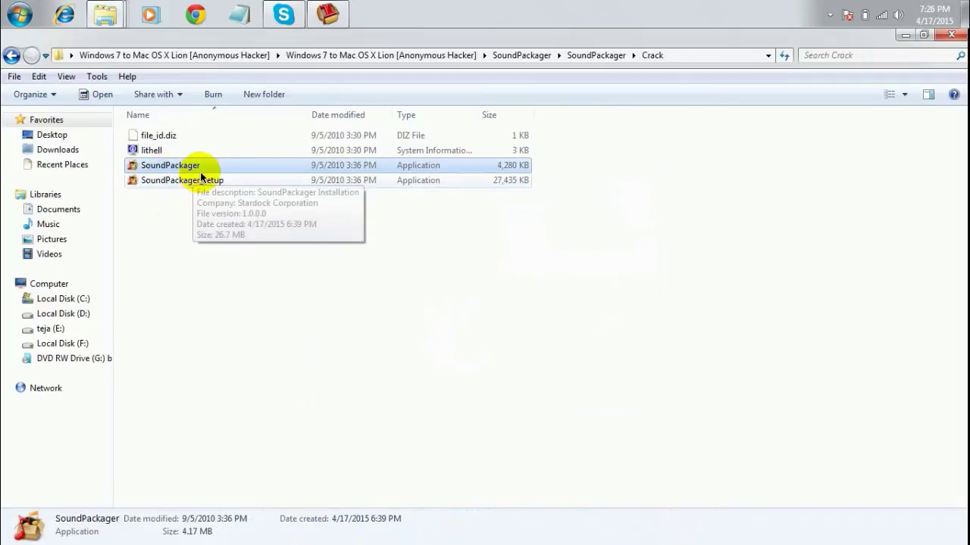
right_click(189, 168)
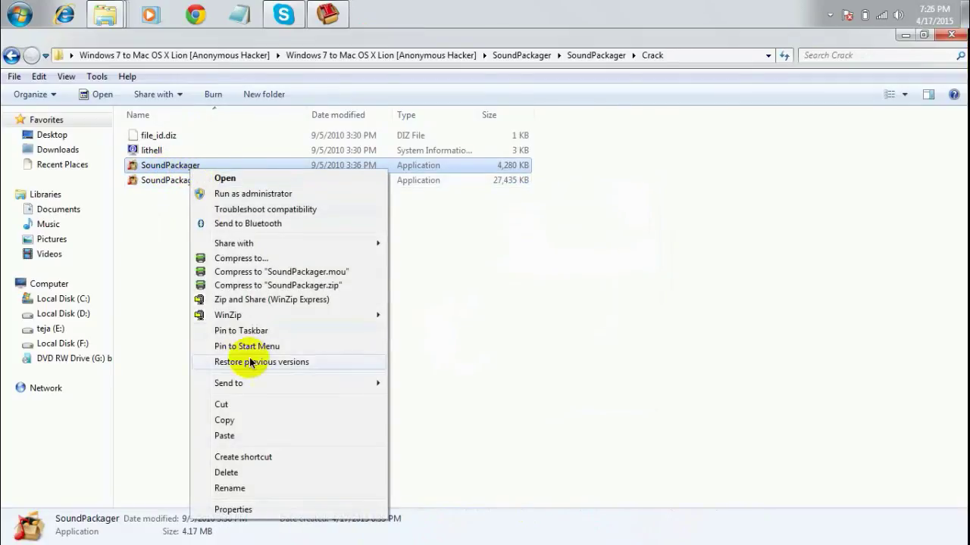
left_click(253, 425)
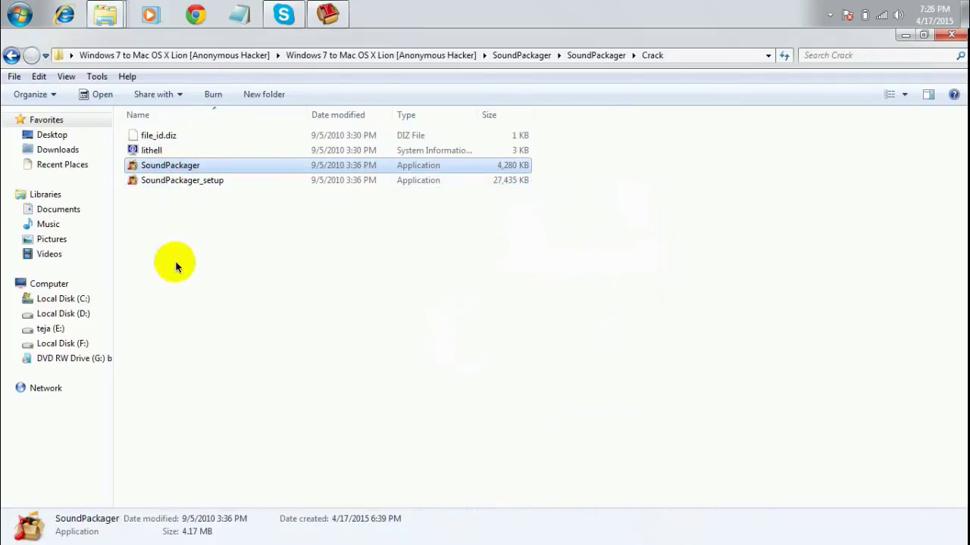
Step: Go to Local Disk (C:) and open the Stardock folder in Program Files
left_click(78, 298)
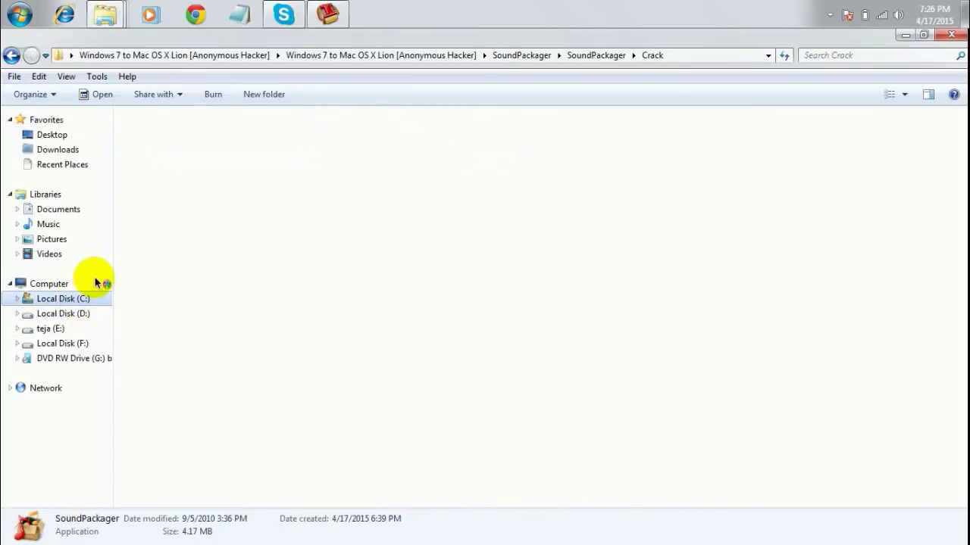
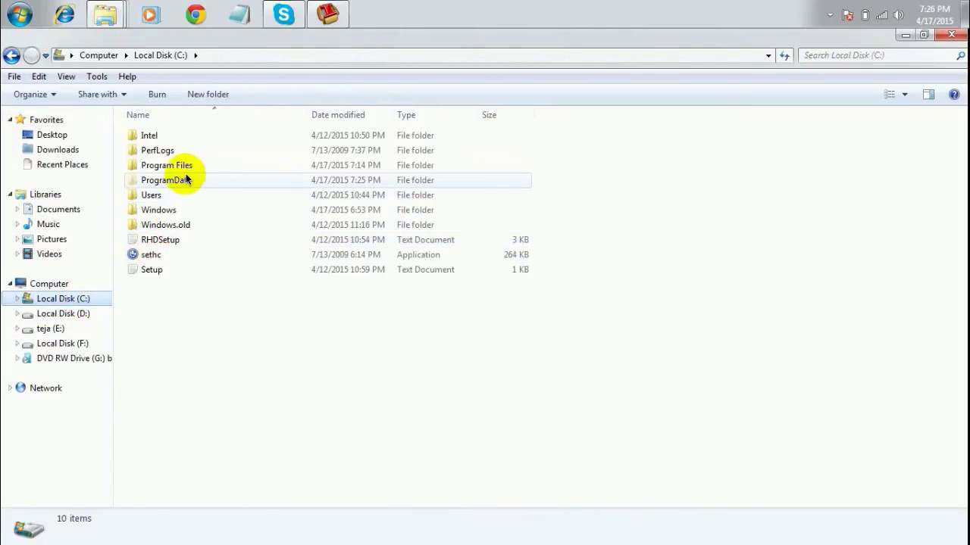
double_click(186, 166)
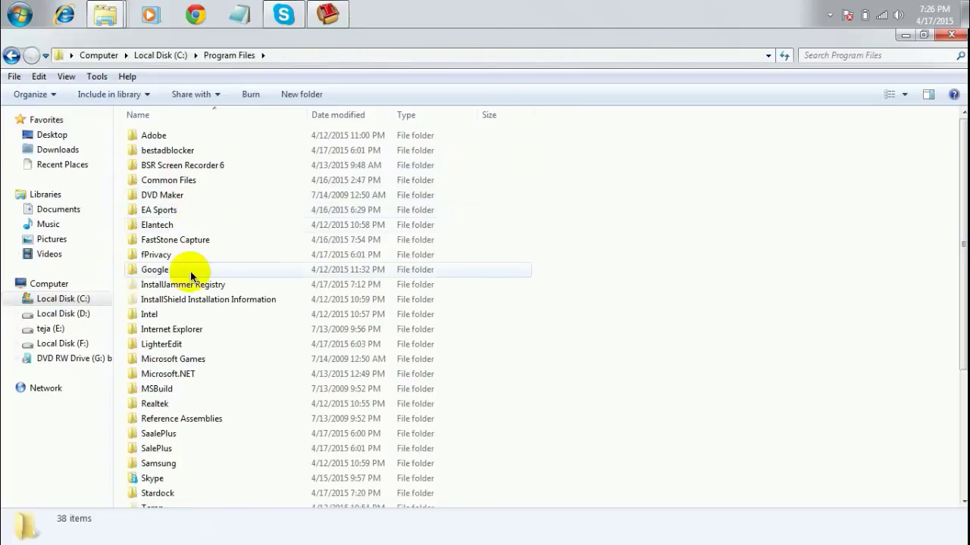
left_click(194, 330)
type("st")
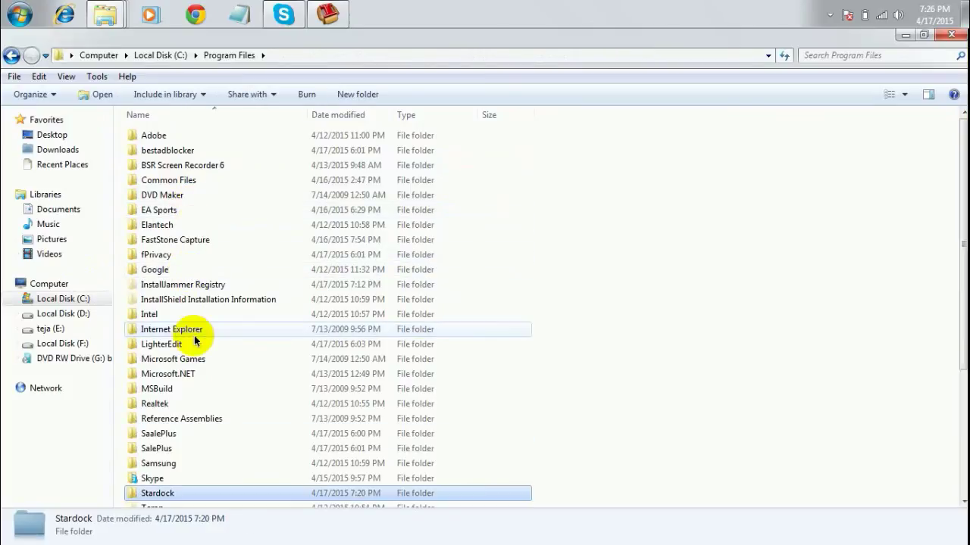
key("Return")
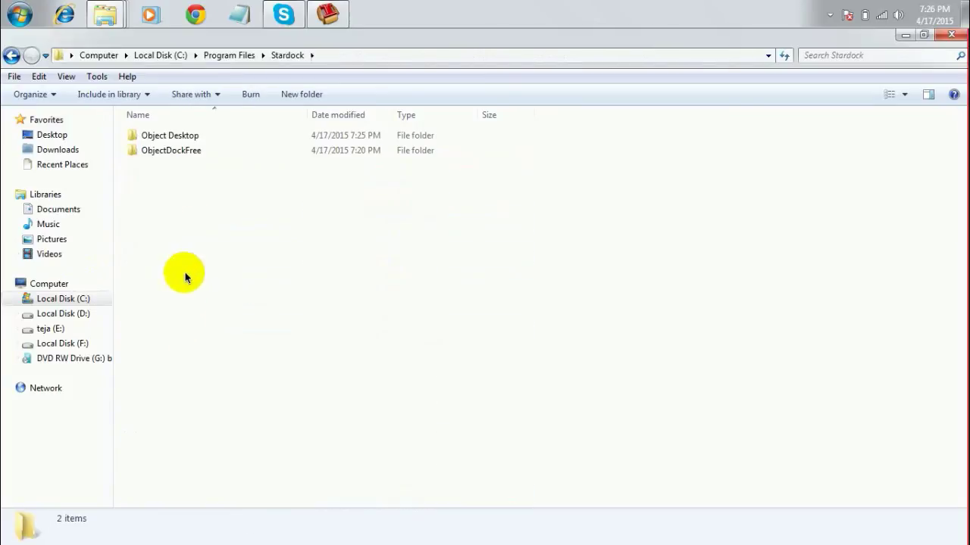
Step: Open the Object Desktop folder inside Stardock and its SoundPackager subfolder
double_click(176, 151)
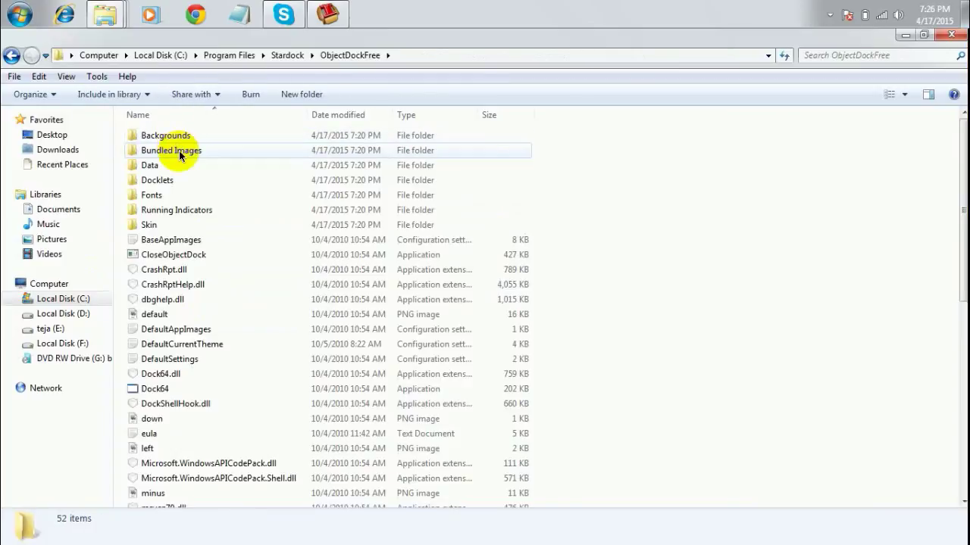
key("BackSpace")
key("Up")
key("Return")
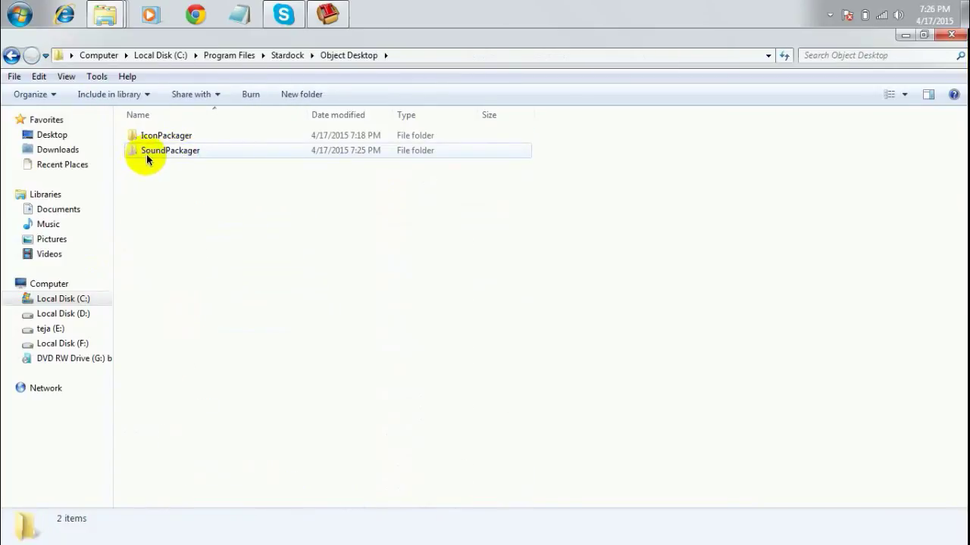
double_click(146, 154)
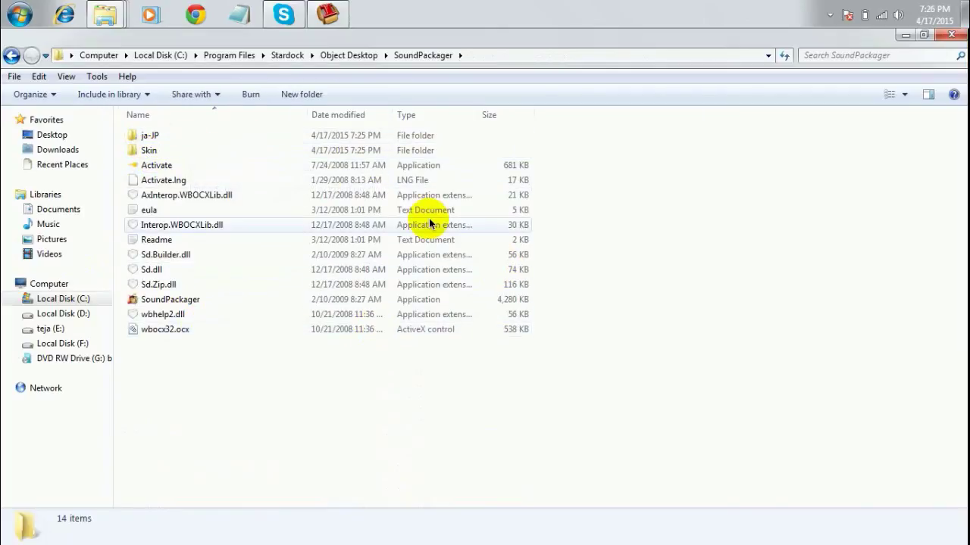
Step: Paste the copied SoundPackager application into the installation folder, replacing the existing file
right_click(628, 260)
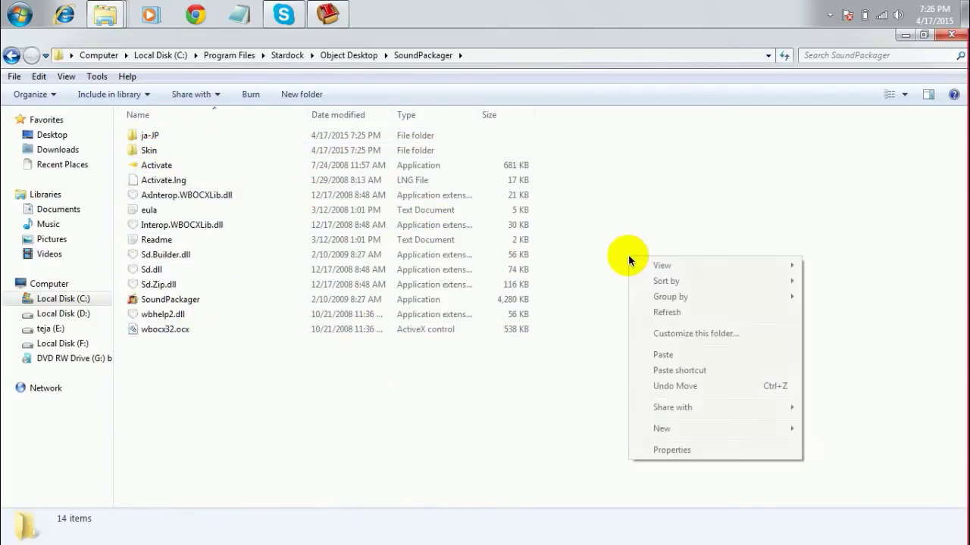
left_click(681, 361)
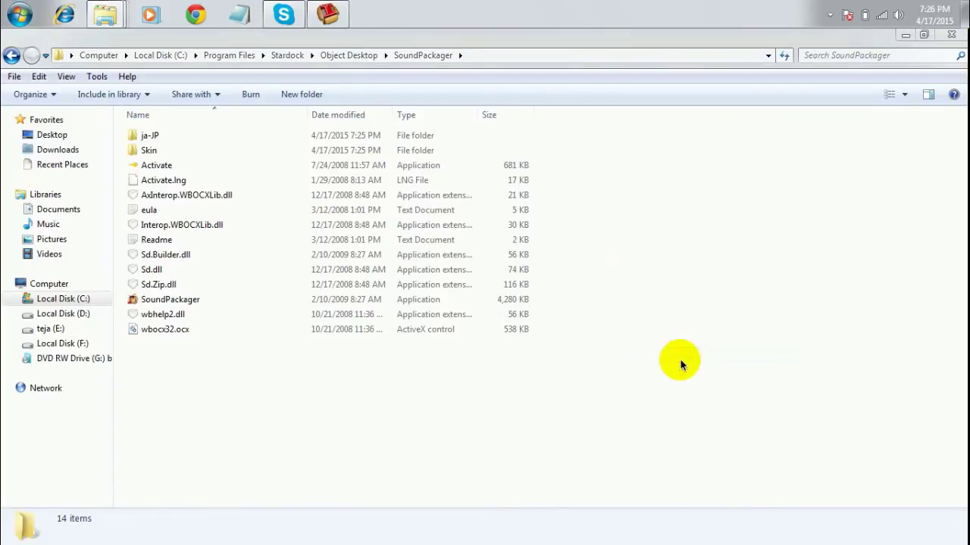
left_click(444, 206)
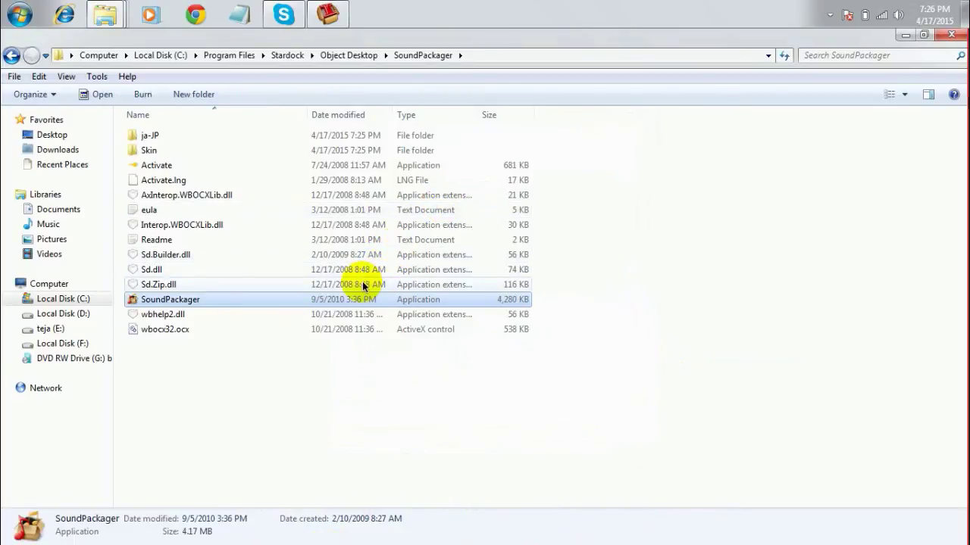
Step: Close all Explorer windows and open the Sound folder within the theme pack's SoundPackager folder from the desktop
mouse_move(106, 15)
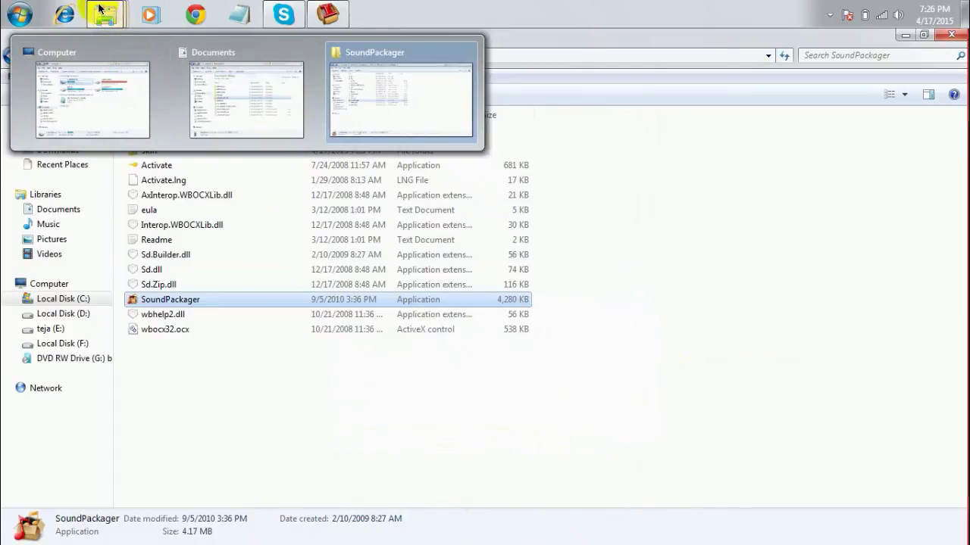
right_click(106, 13)
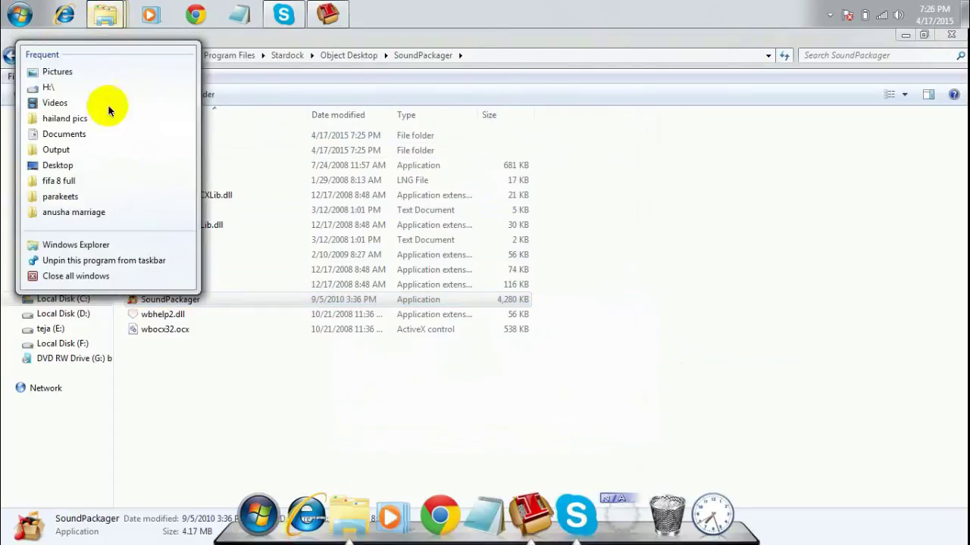
left_click(109, 277)
double_click(290, 209)
double_click(493, 162)
double_click(486, 223)
double_click(511, 166)
Step: Copy the mac osx soundpack file from the Sound folder
left_click(471, 166)
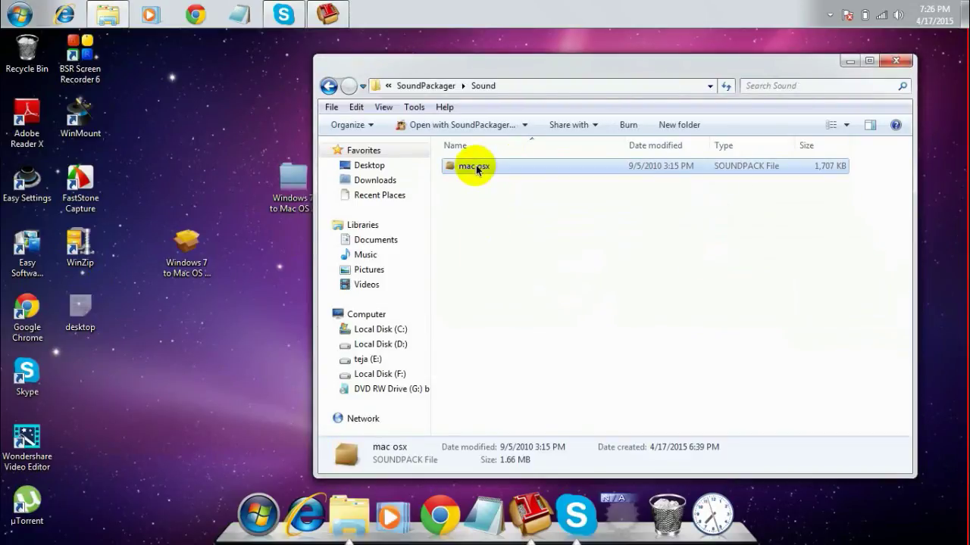
left_click(474, 196)
left_click(460, 174)
right_click(458, 175)
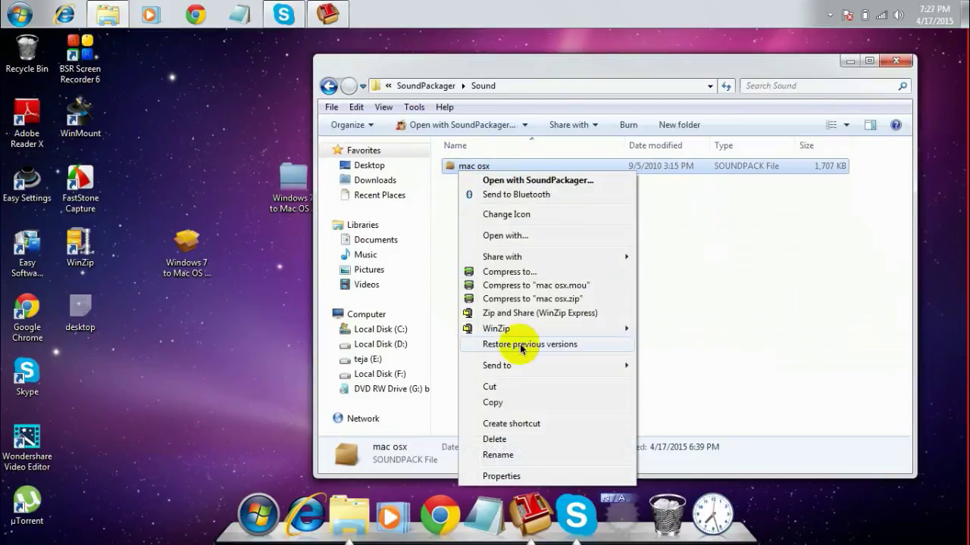
left_click(512, 409)
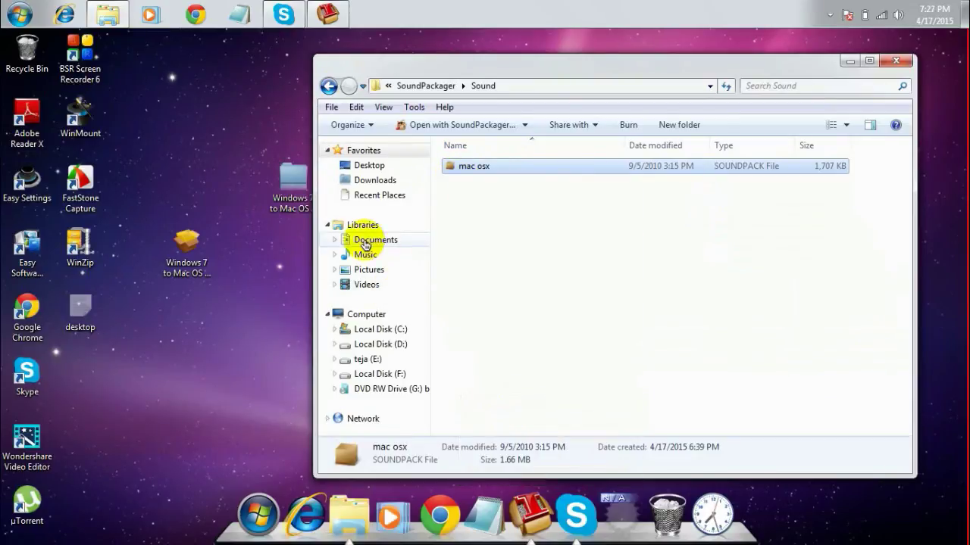
Step: Paste the copied mac osx soundpack into the Documents library
left_click(364, 241)
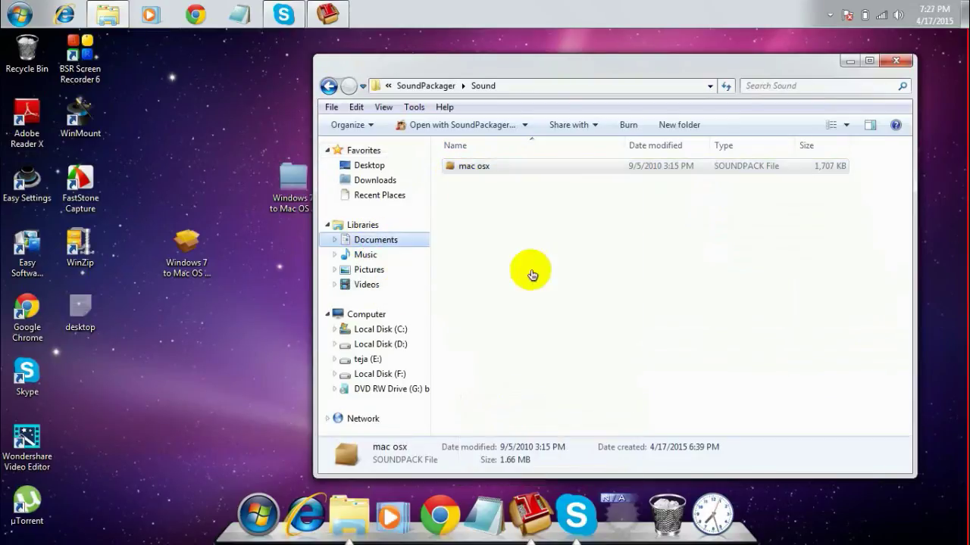
right_click(862, 264)
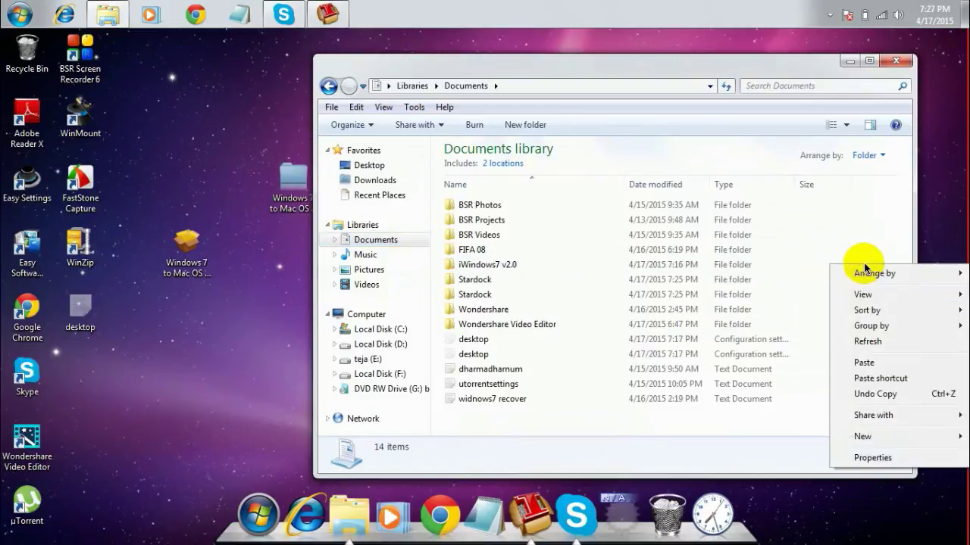
left_click(894, 372)
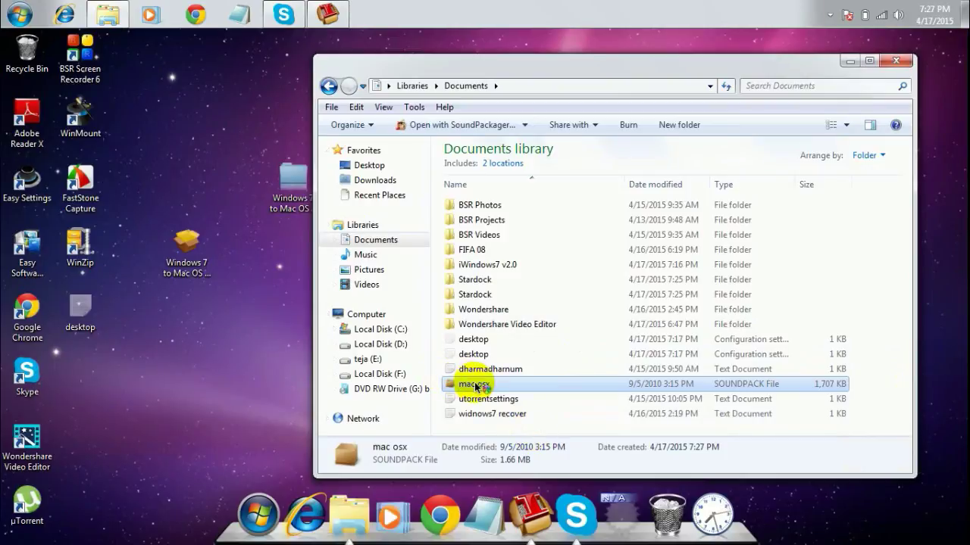
Step: Delete the mac osx soundpack file from the Documents library
key("Delete")
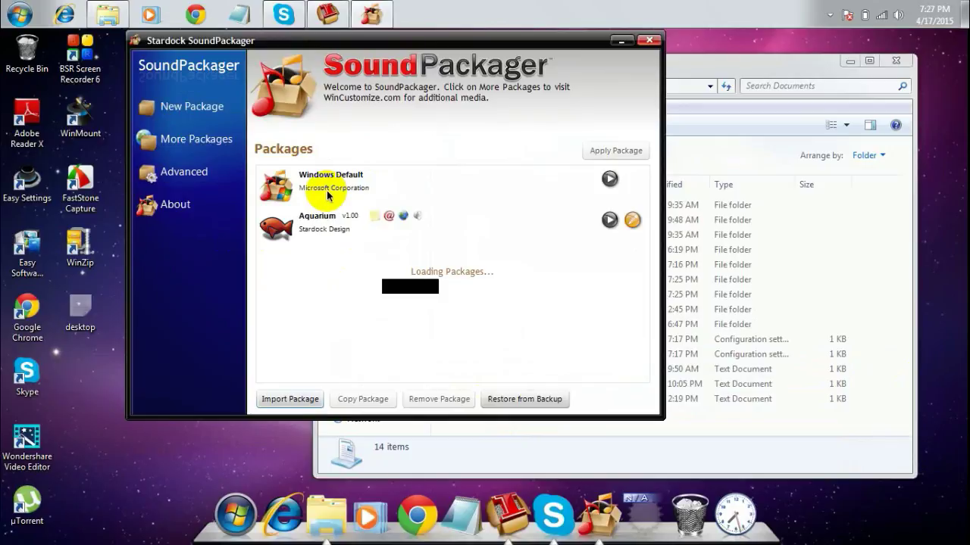
Step: Preview the mac osx package in SoundPackager and apply it as an enhanced package
left_click_drag(465, 45, 382, 89)
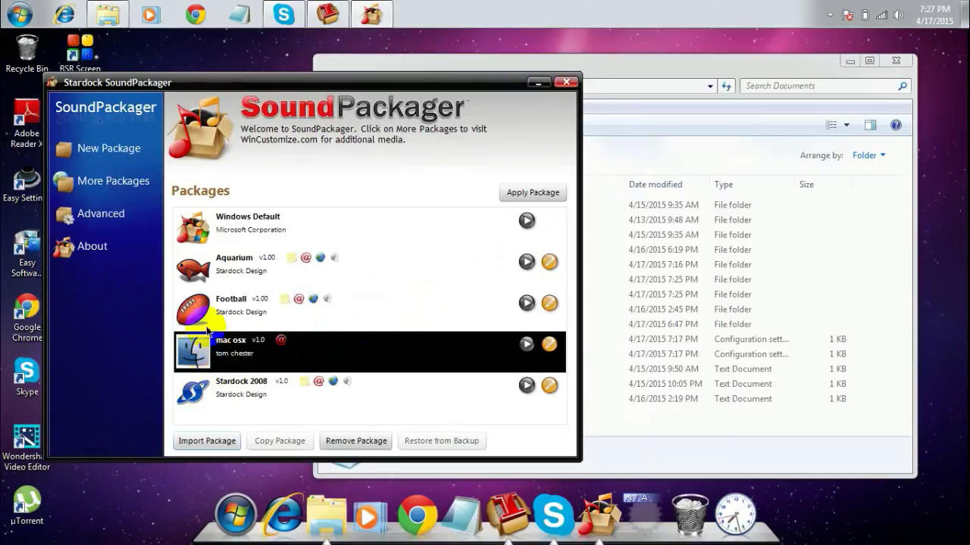
double_click(528, 350)
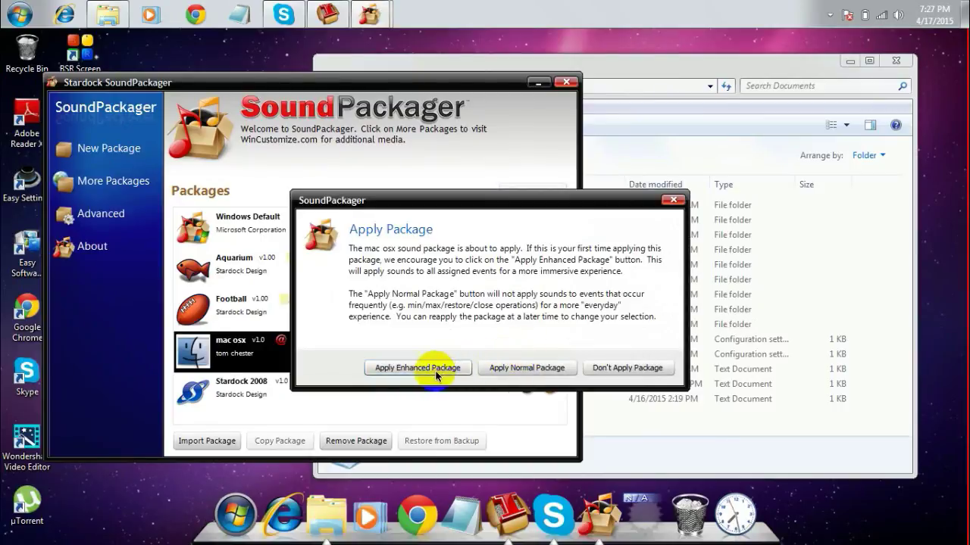
left_click(404, 371)
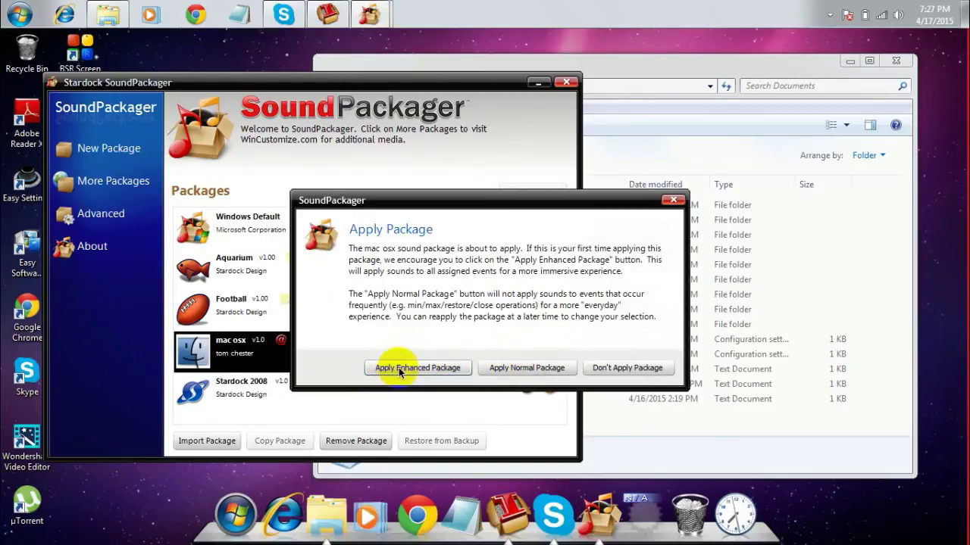
Step: Confirm applying the mac osx sounds as an enhanced package, and close SoundPackager and the Documents library window
left_click(414, 368)
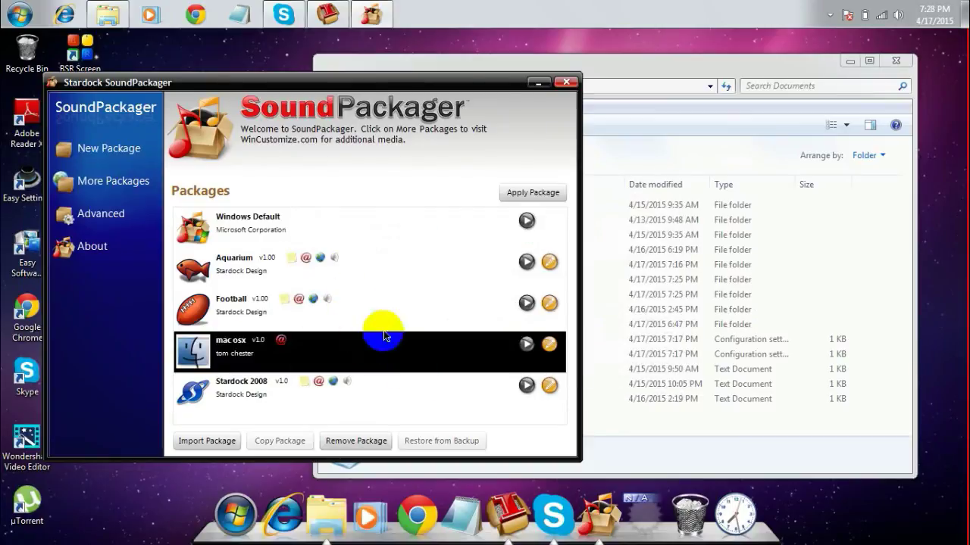
left_click(565, 83)
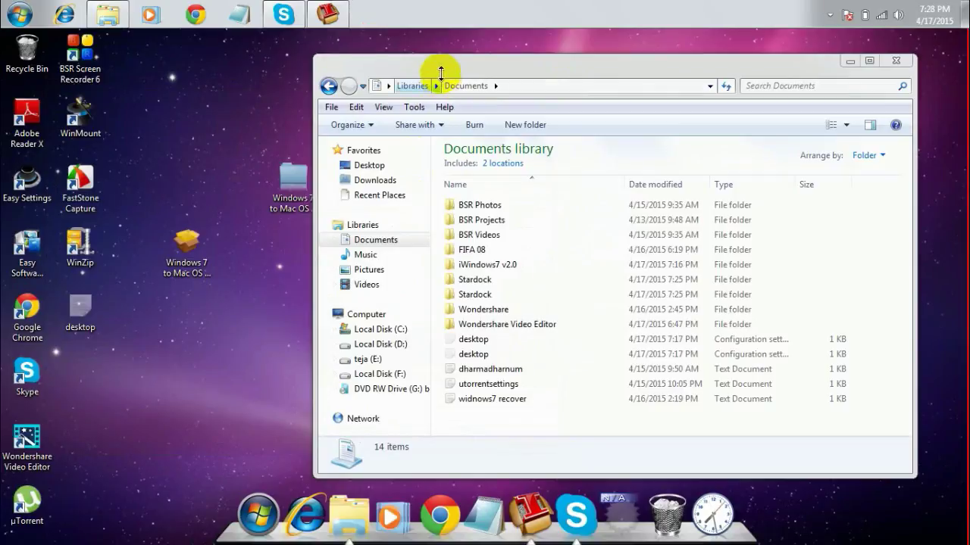
left_click_drag(430, 71, 402, 80)
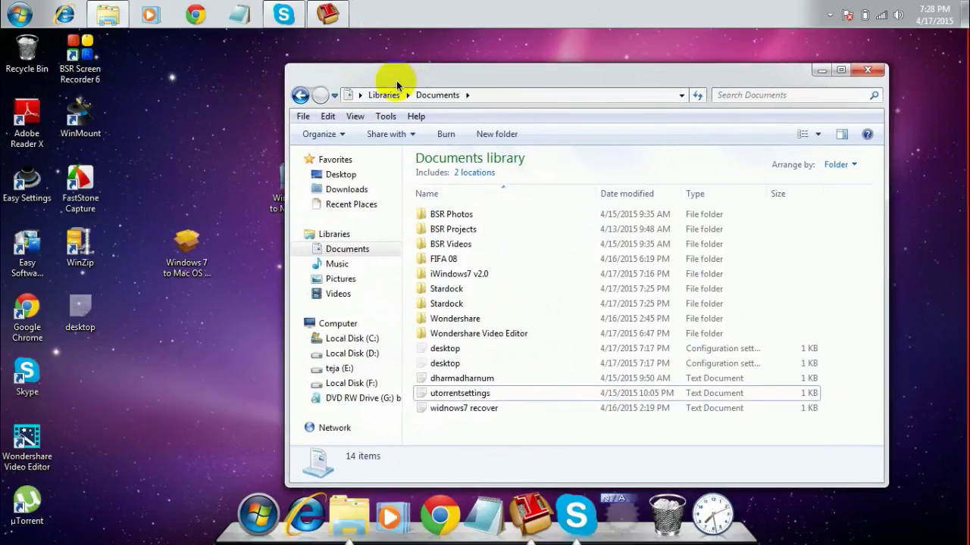
left_click(861, 73)
Step: Open the Windows 7 to Mac OS X Lion folder on the desktop and go into its inner folder of the same name
left_click(201, 255)
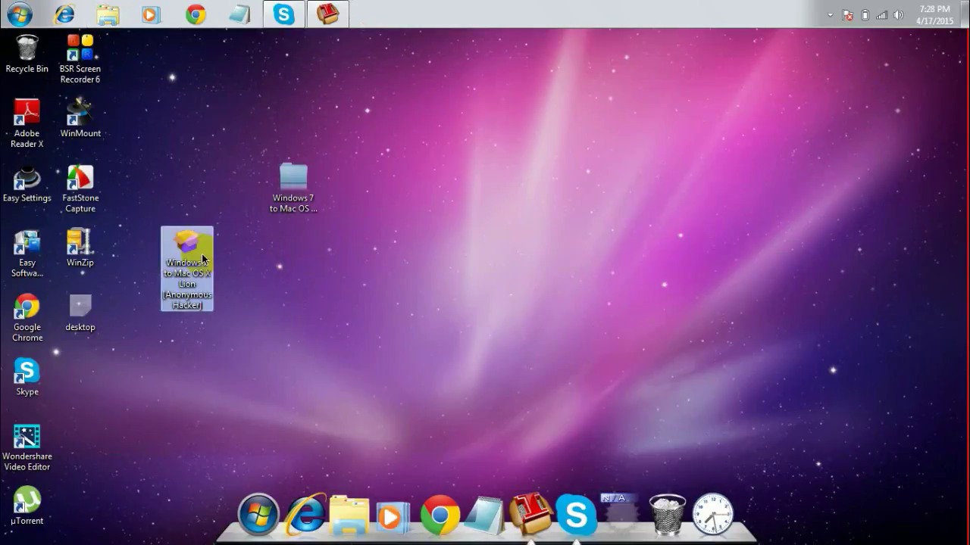
double_click(294, 186)
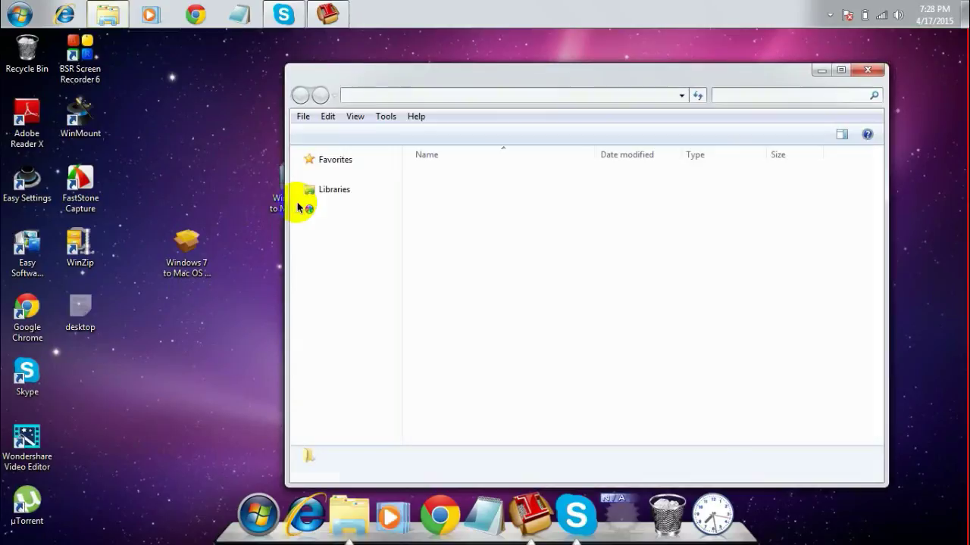
double_click(432, 178)
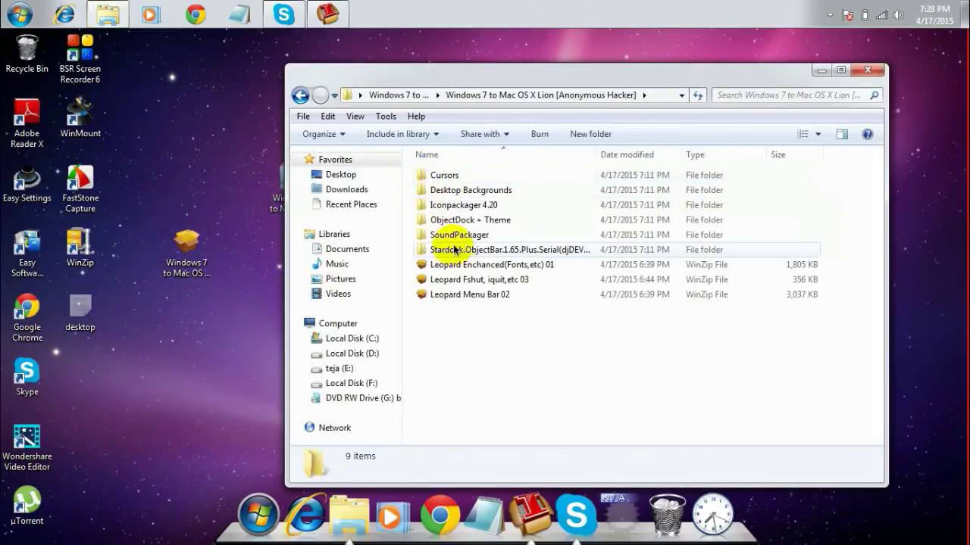
Step: Go through the Cursors, Desktop Backgrounds, Iconpackager 4.20, ObjectDock + Theme and SoundPackager folders, ending with the Stardock ObjectBar 1.65 Plus folder selected
left_click(424, 177)
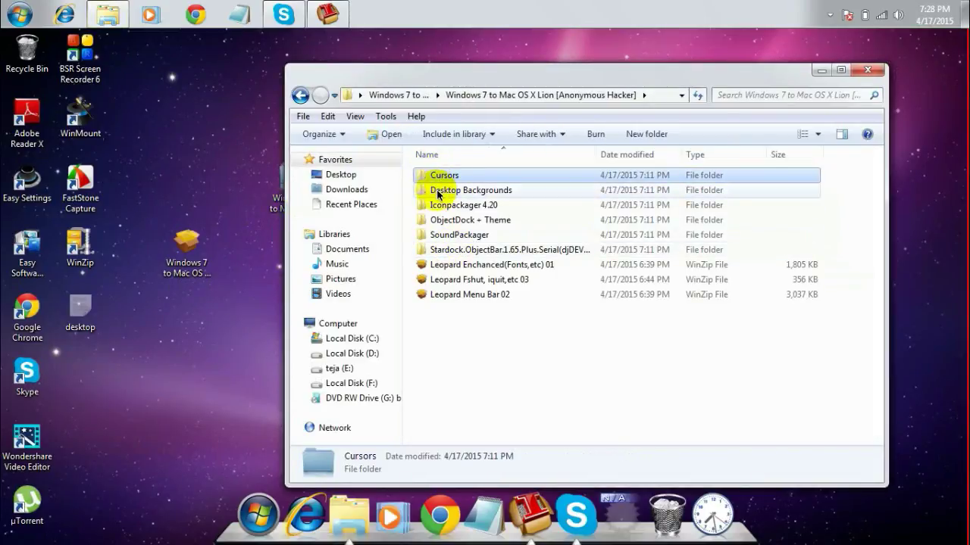
left_click(437, 193)
left_click(446, 205)
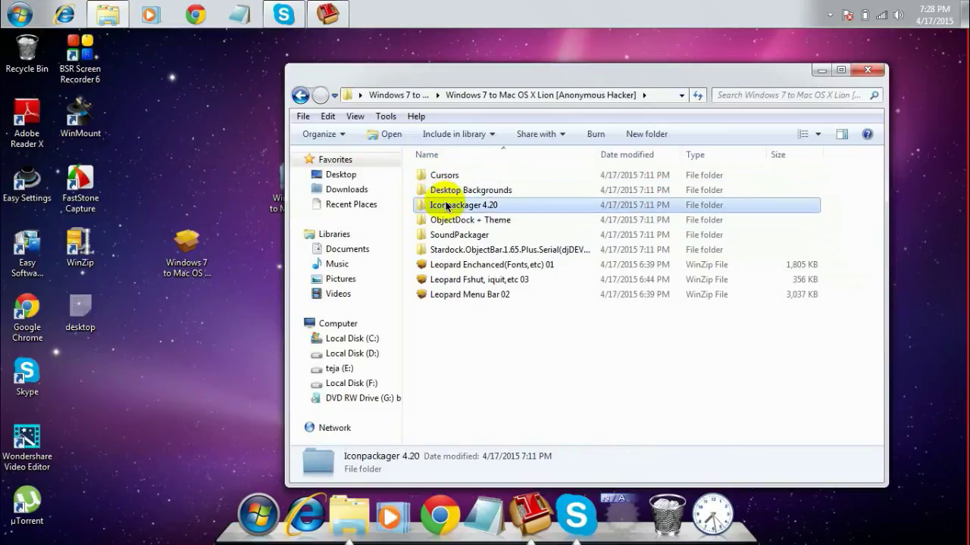
left_click(452, 220)
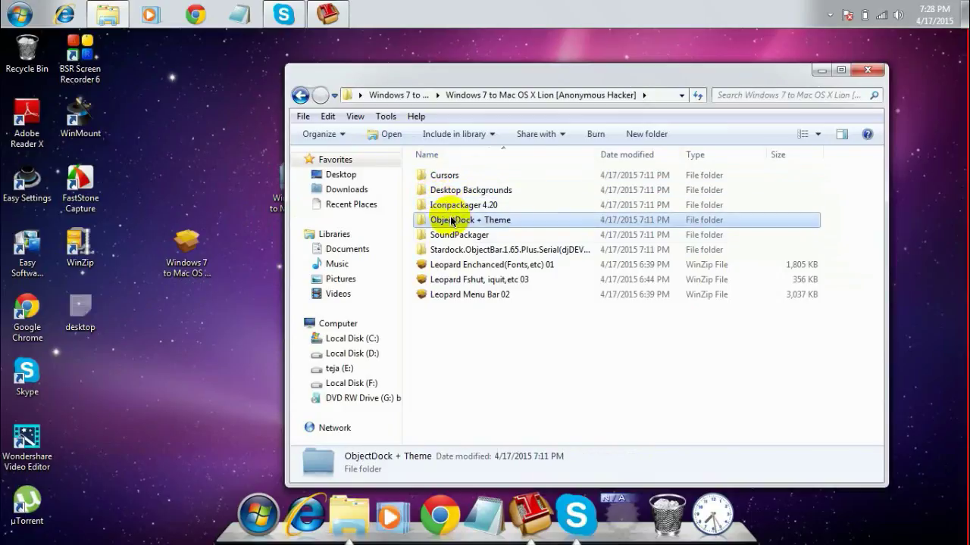
left_click(453, 236)
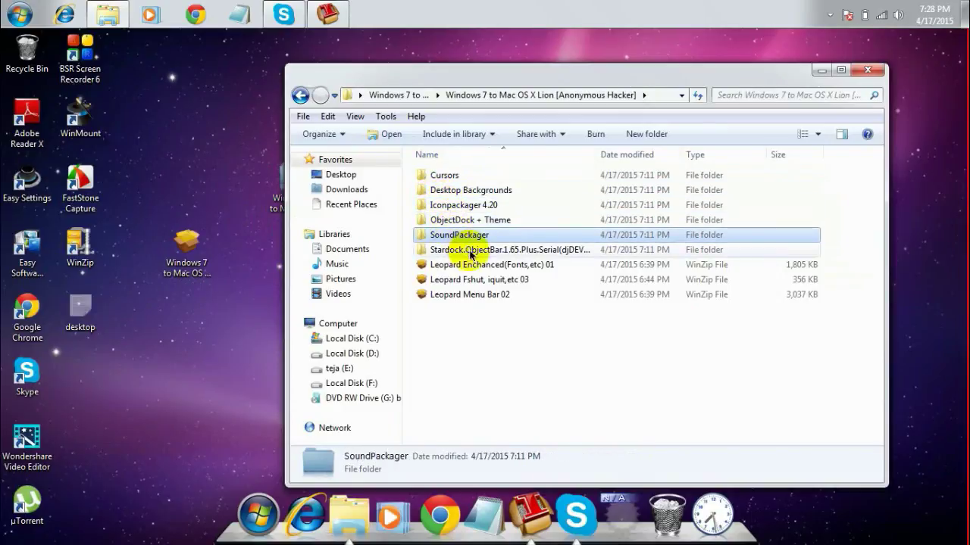
left_click(471, 253)
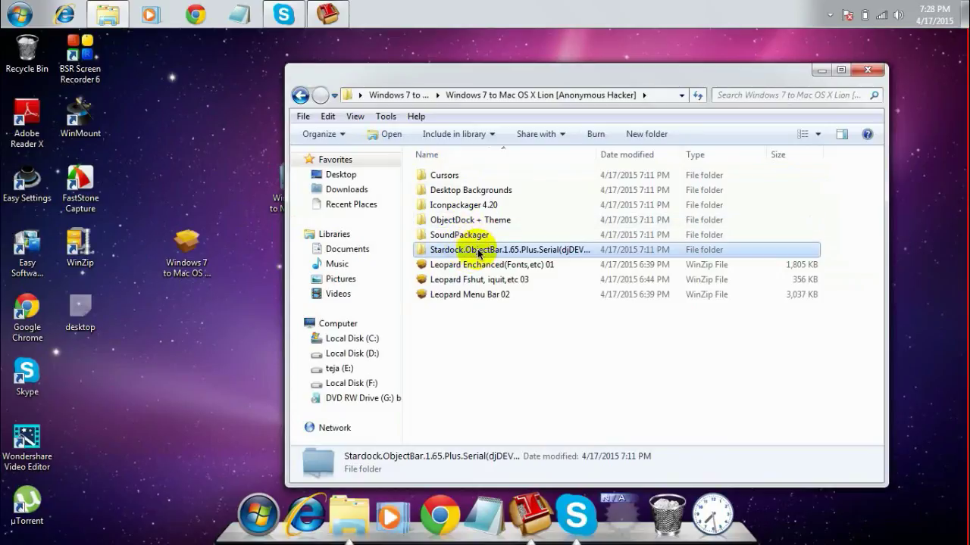